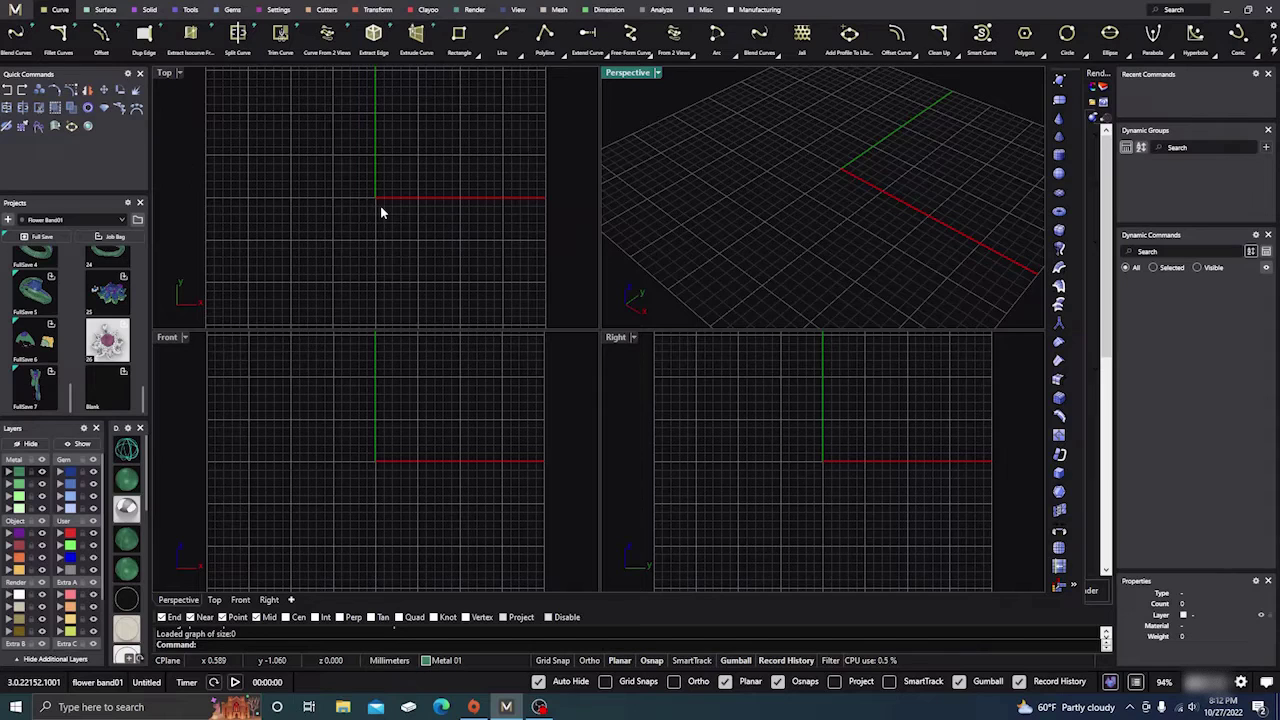
# Create a ring rail with US finger size 7.
pyautogui.click(190, 10)
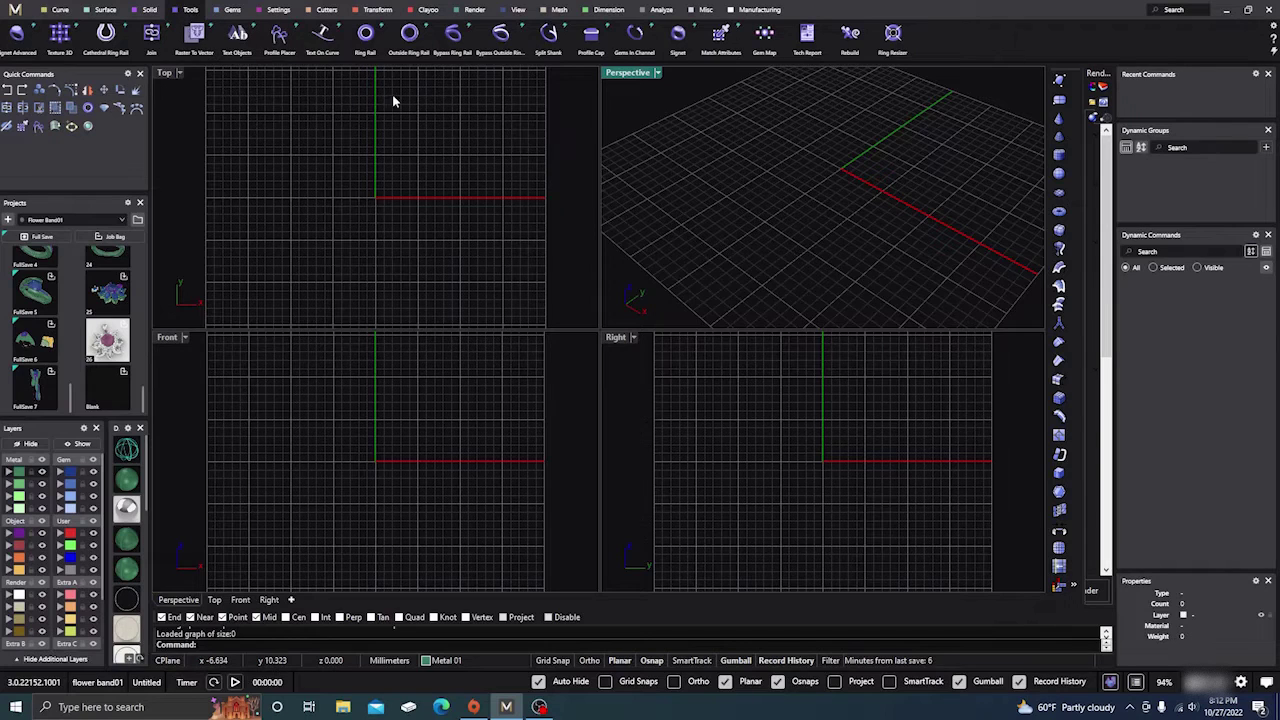
pyautogui.click(366, 34)
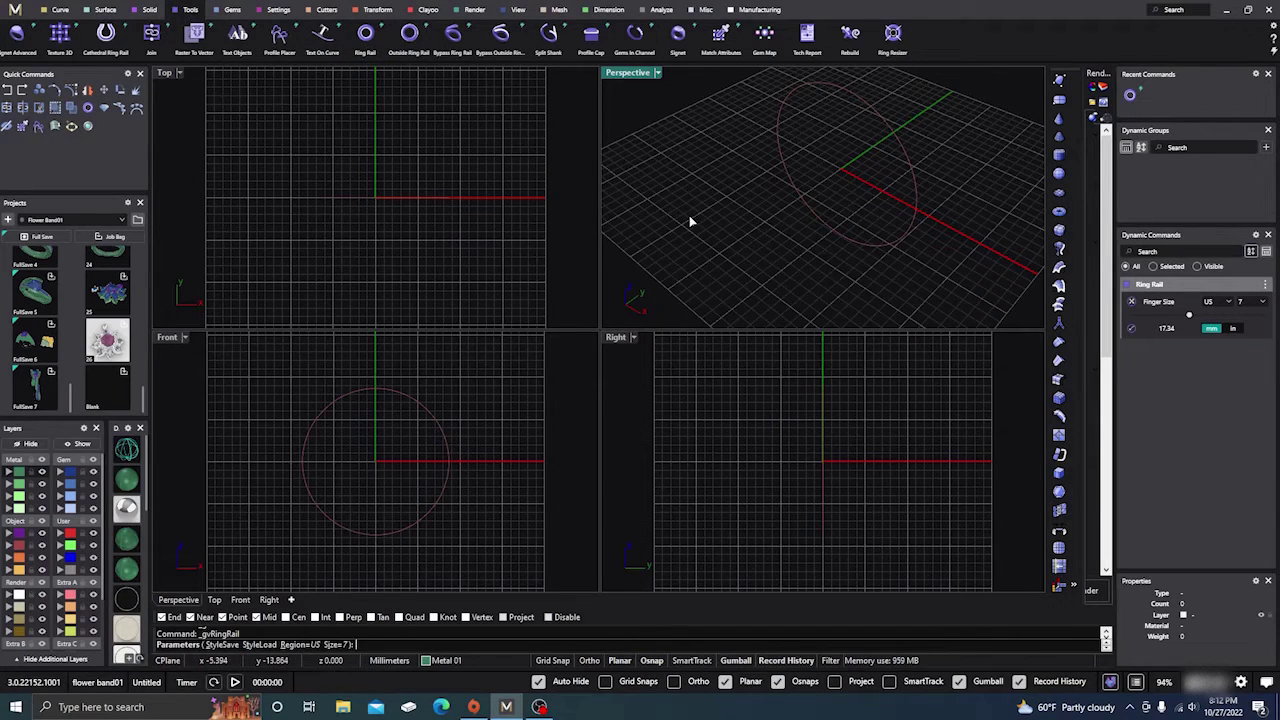
pyautogui.moveTo(689, 220); pyautogui.dragTo(733, 238, button='right')
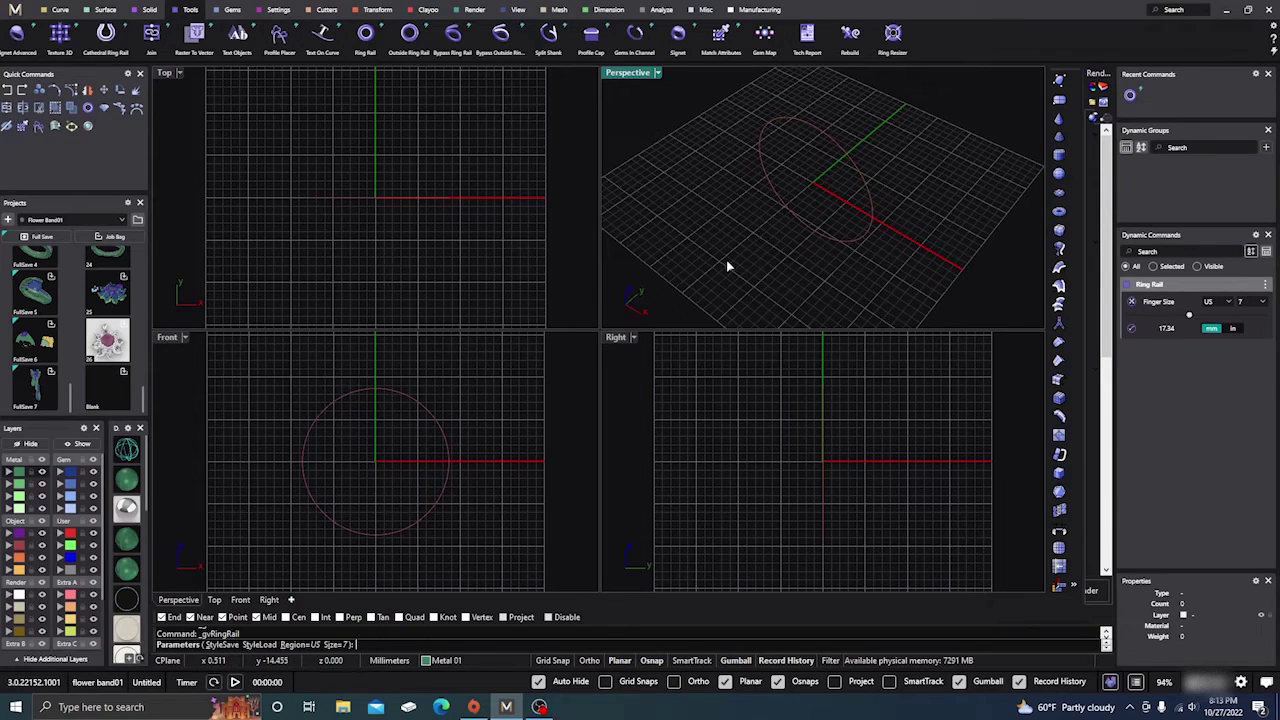
pyautogui.moveTo(726, 261); pyautogui.dragTo(740, 242, button='right')
pyautogui.press('Return')
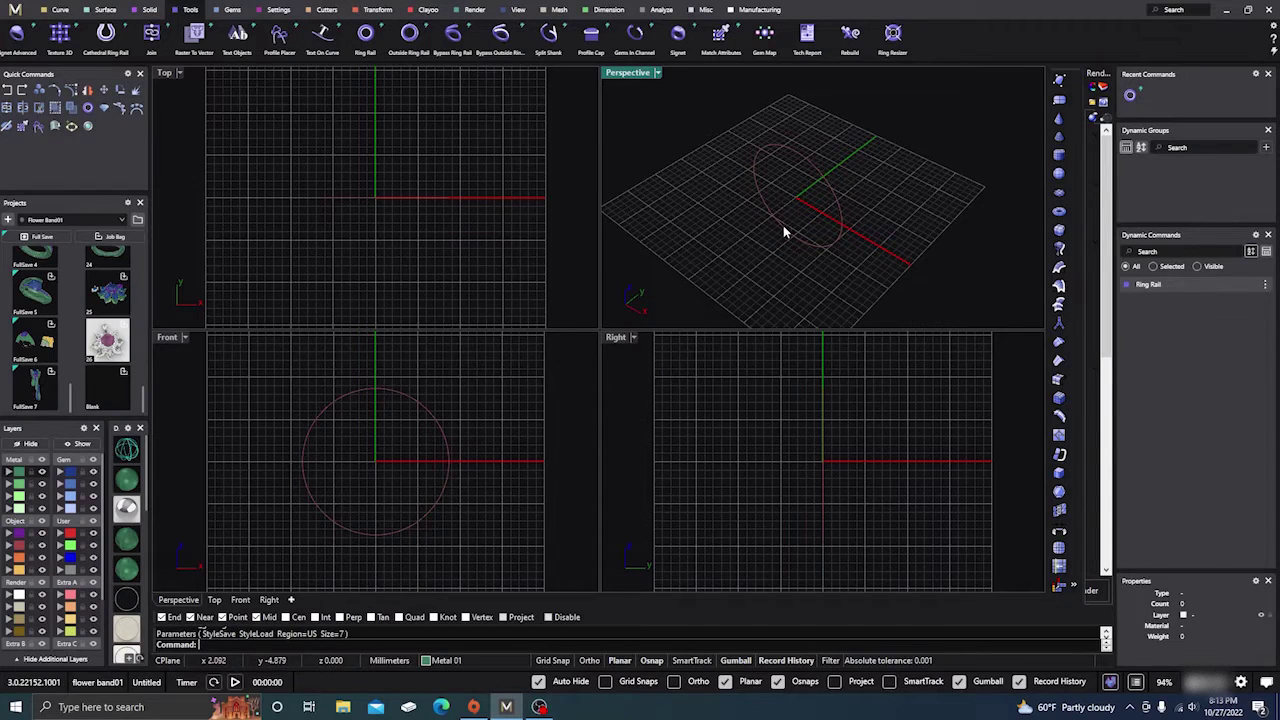
# Place a profile on the ring rail with Profile Placer and move it to profile position 0.5 at the ring's base.
pyautogui.click(783, 225)
pyautogui.click(279, 37)
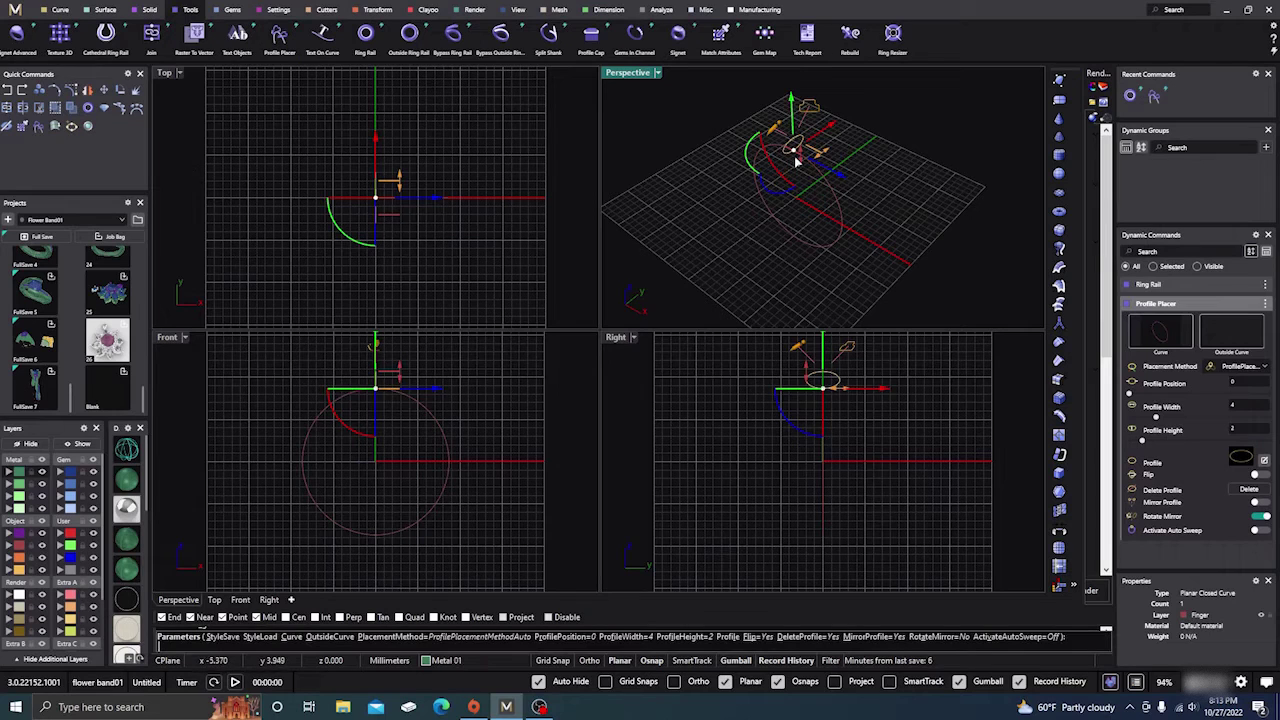
pyautogui.moveTo(797, 152); pyautogui.dragTo(800, 242)
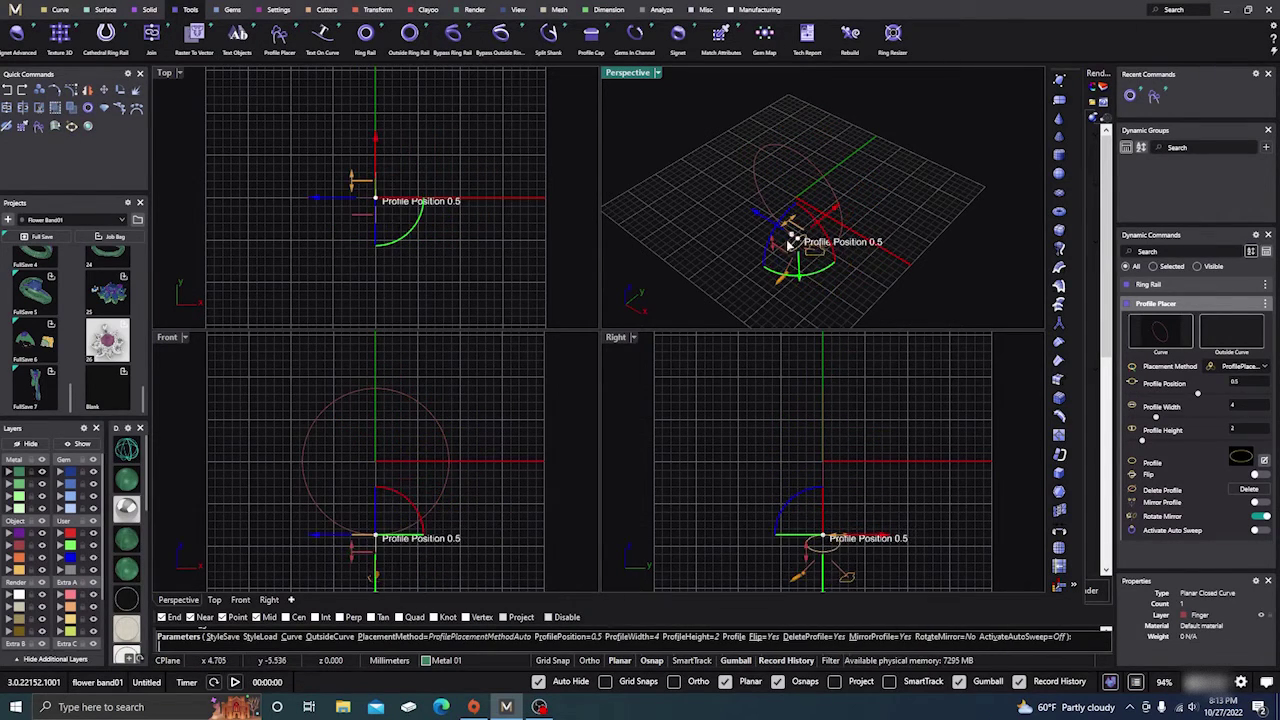
# Replace the placed profile's shape with shank profile 02 from the profile library.
pyautogui.scroll(-2, 729, 257)
pyautogui.moveTo(731, 266); pyautogui.dragTo(773, 239, button='right')
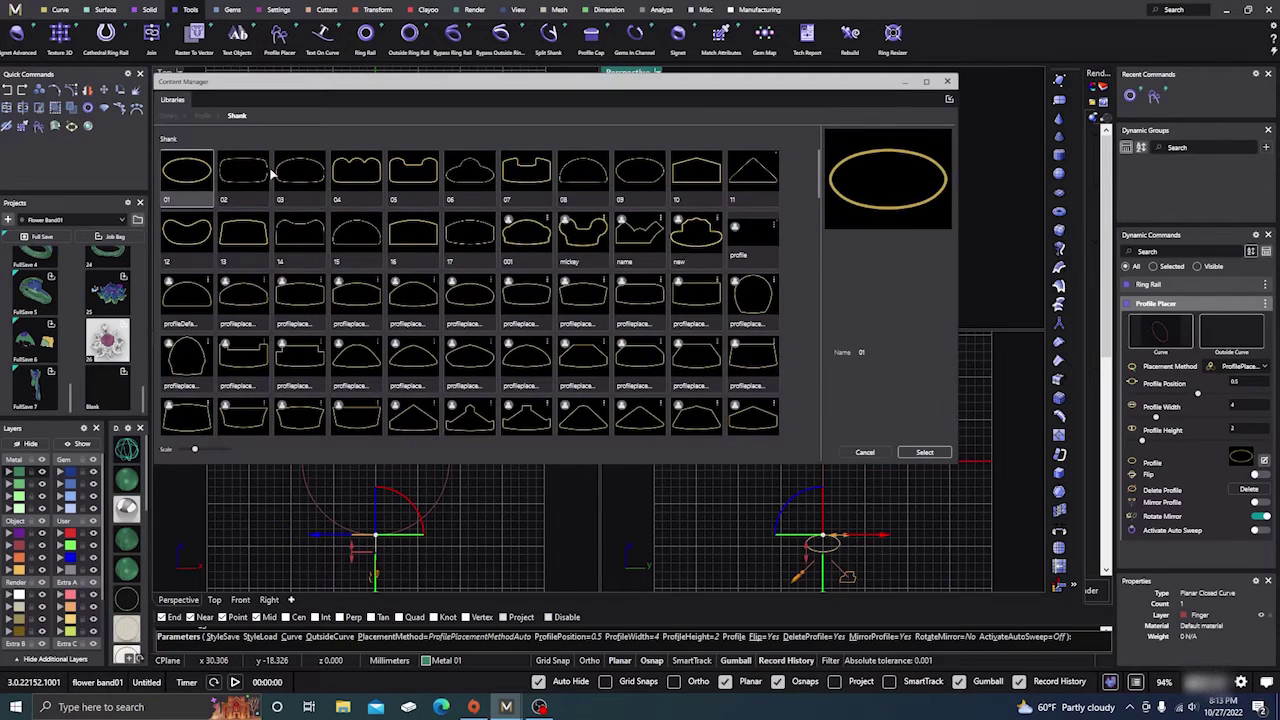
pyautogui.click(258, 175)
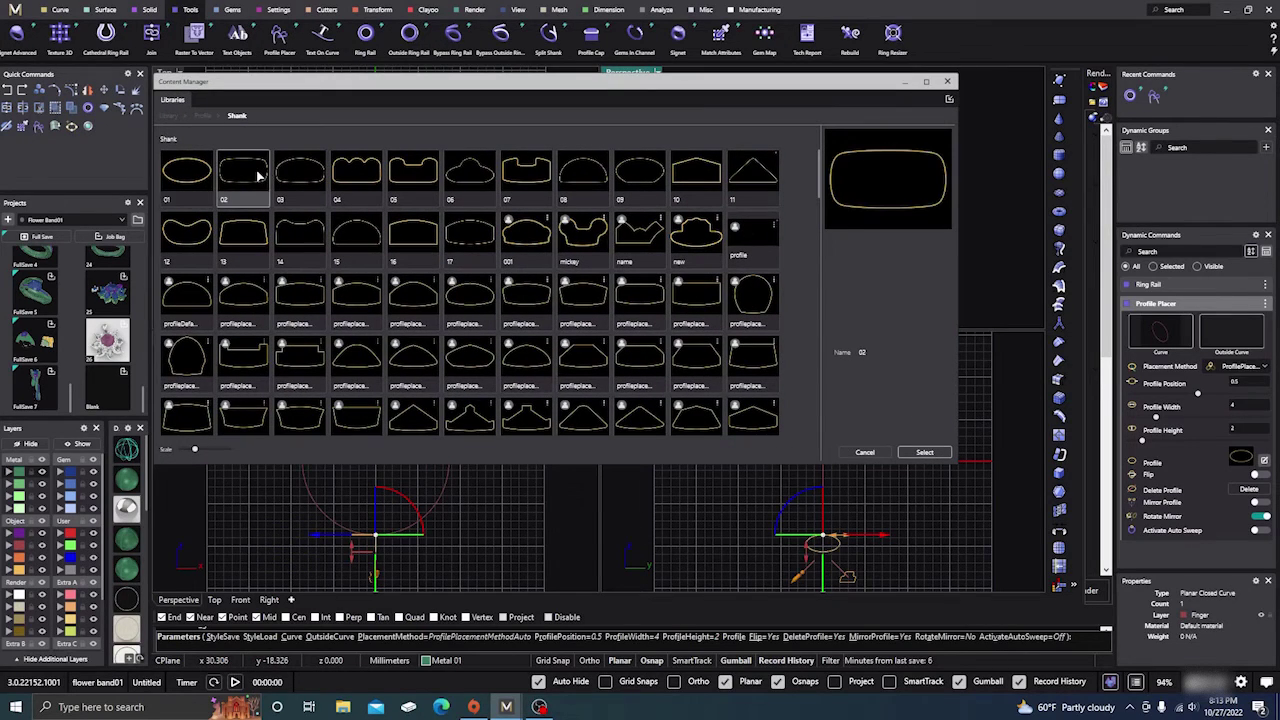
pyautogui.click(924, 452)
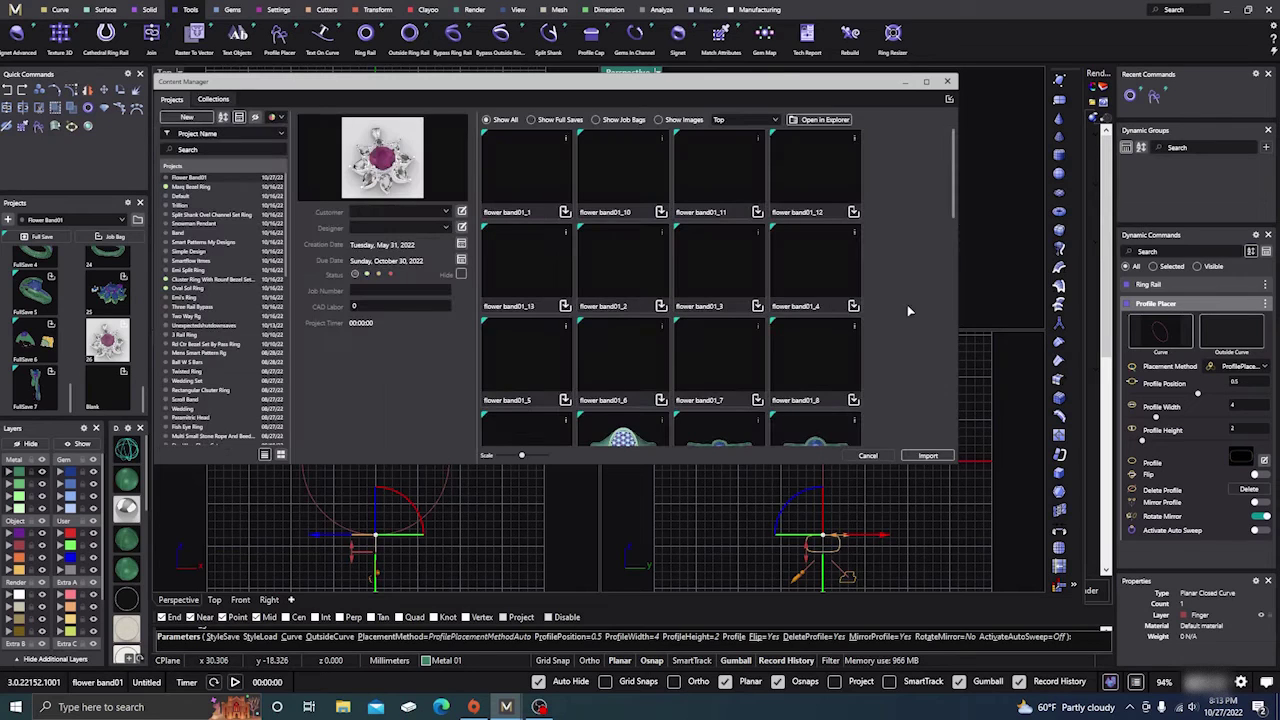
pyautogui.click(947, 82)
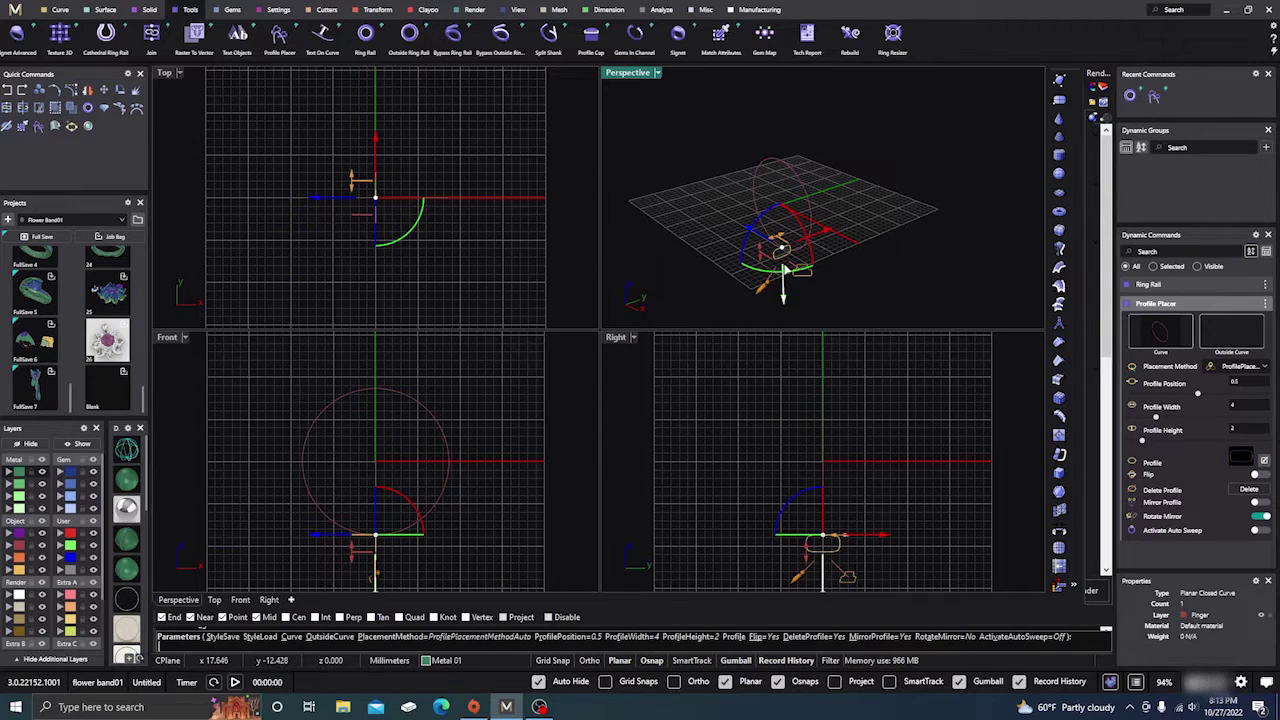
# Reduce the placed profile's width to 2 mm and finish the profile placement.
pyautogui.scroll(-3, 781, 457)
pyautogui.scroll(8, 809, 526)
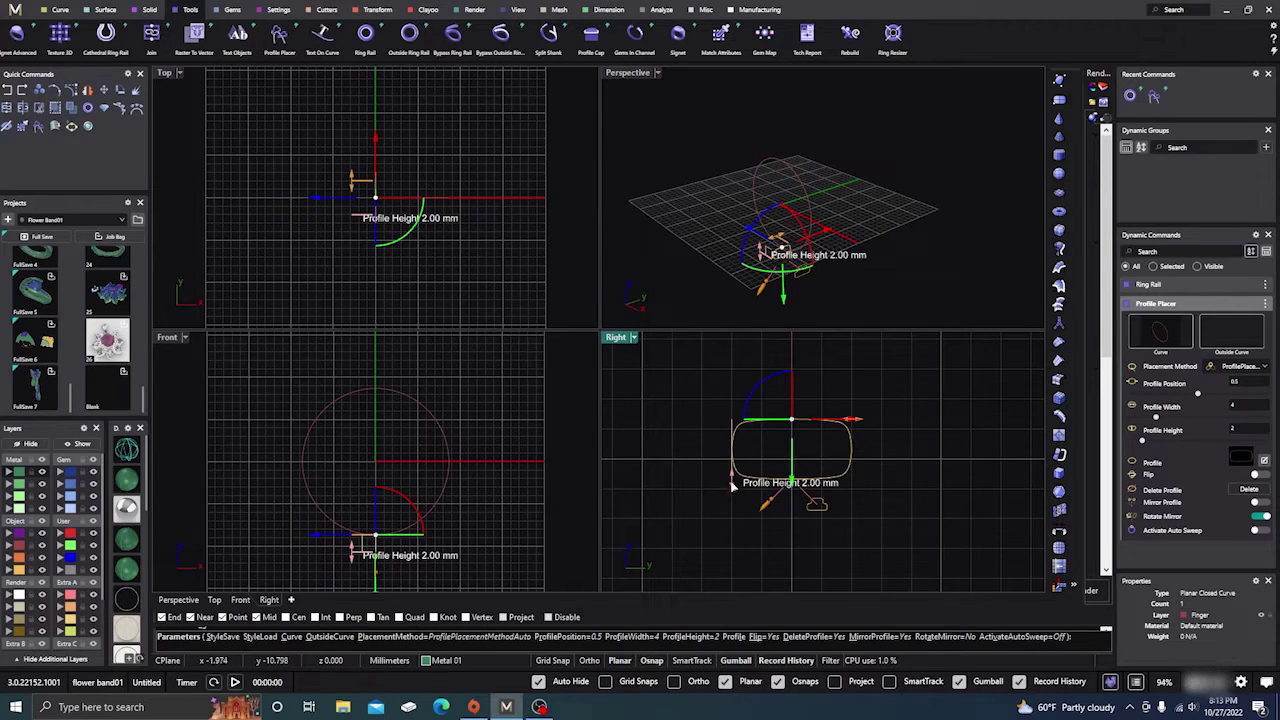
pyautogui.scroll(5, 848, 428)
pyautogui.moveTo(843, 425); pyautogui.dragTo(776, 424)
pyautogui.scroll(-2, 878, 426)
pyautogui.moveTo(875, 423); pyautogui.dragTo(904, 424, button='right')
pyautogui.press('Return')
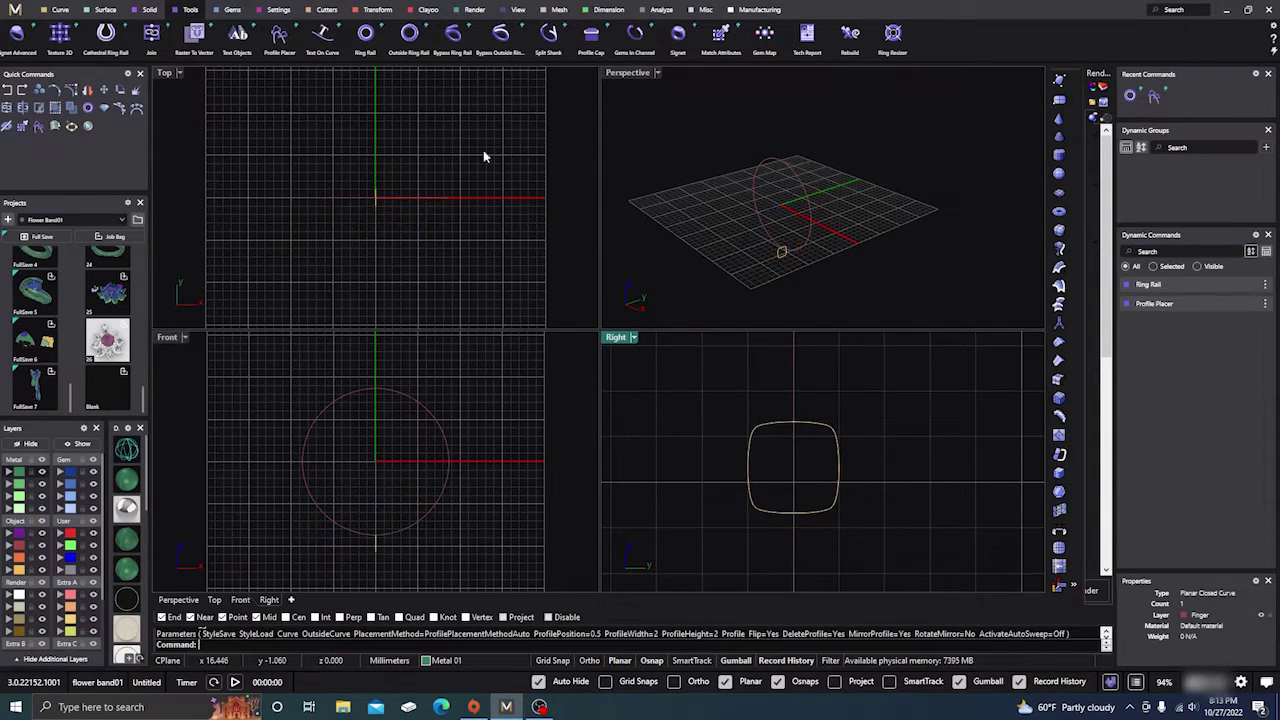
# Sweep the rounded profile along the ring rail with Sweep 1 to form the band.
pyautogui.click(117, 12)
pyautogui.click(143, 36)
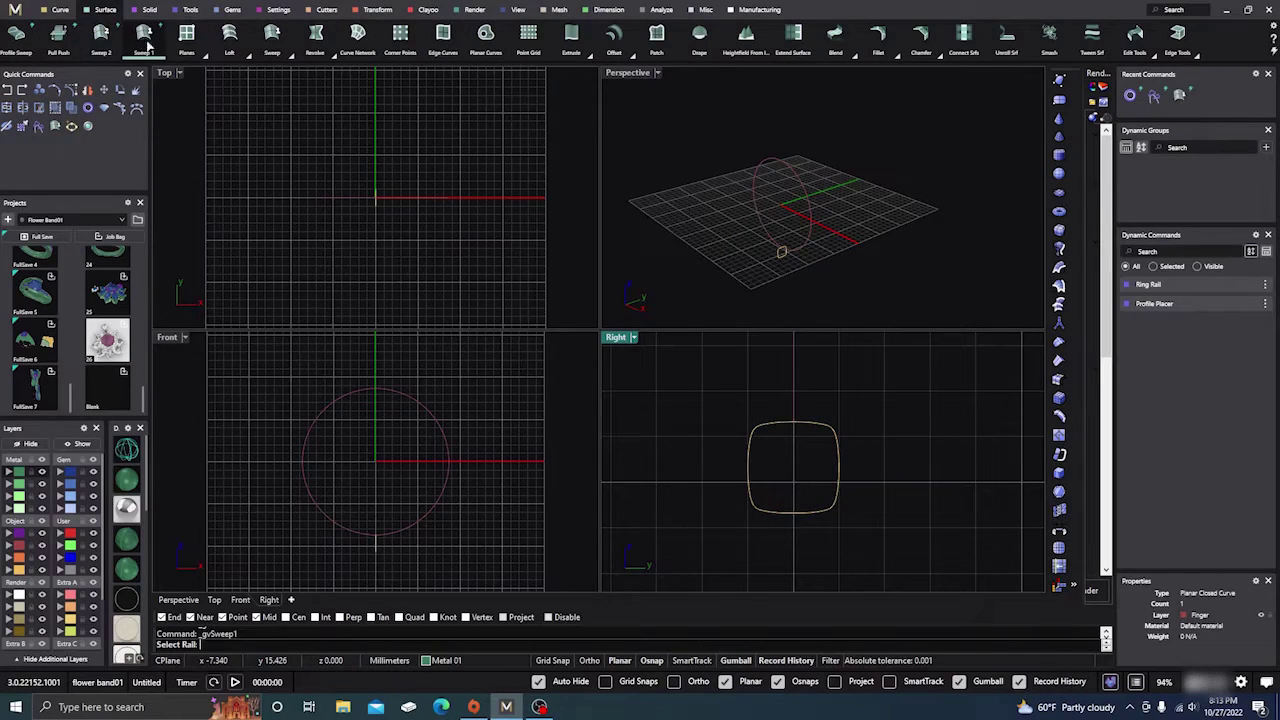
pyautogui.click(780, 256)
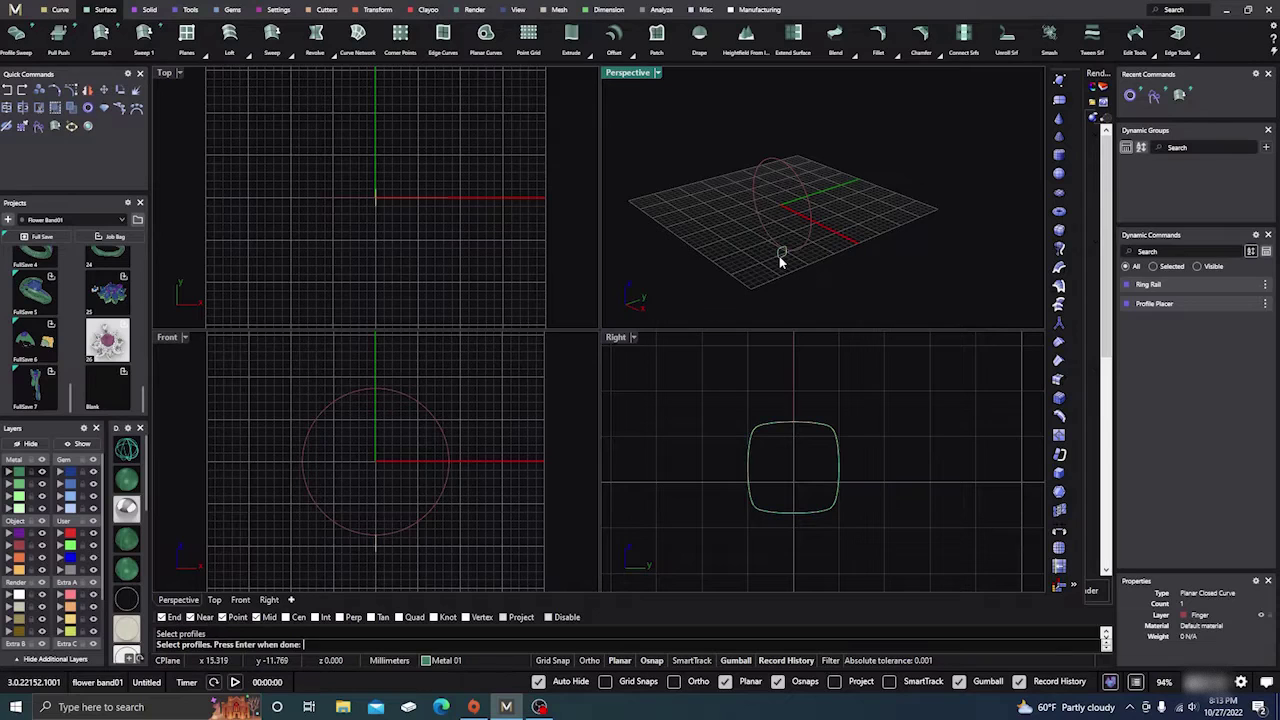
pyautogui.click(781, 257)
pyautogui.press('Return')
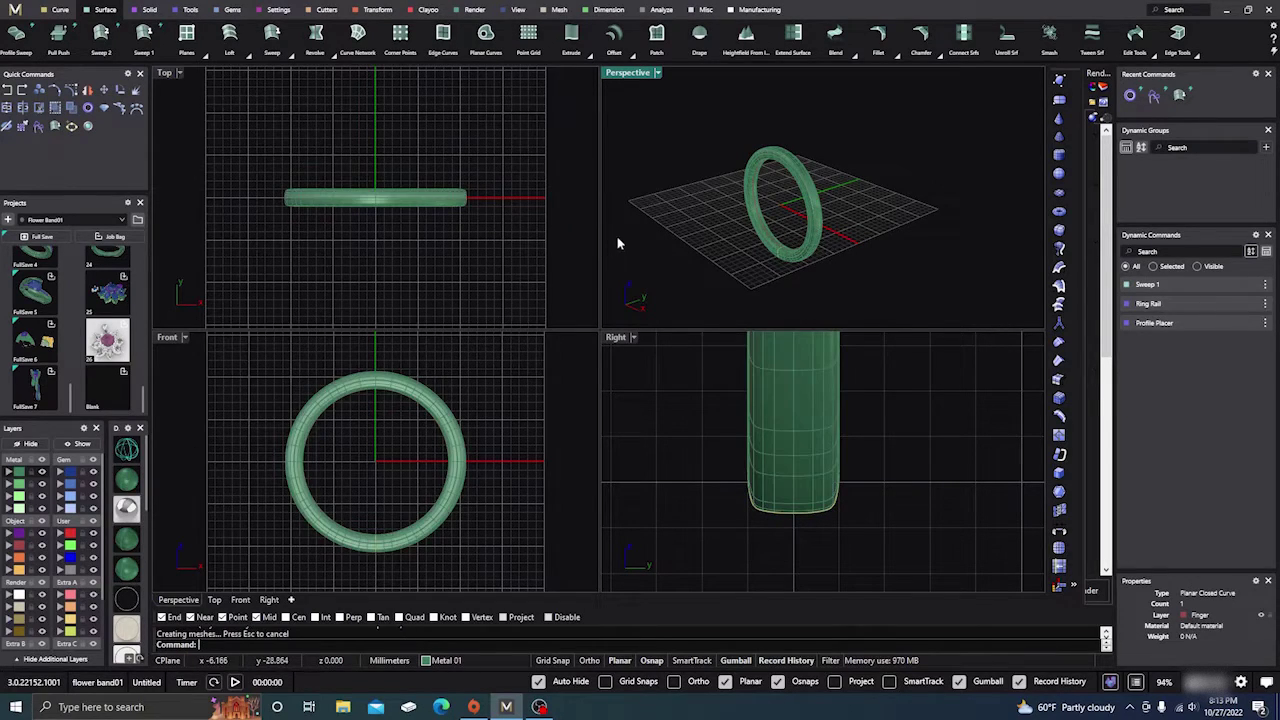
# Extract an isocurve from the band's outer surface at V position 0.5 with a 90-degree angle.
pyautogui.moveTo(623, 236); pyautogui.dragTo(665, 271, button='right')
pyautogui.scroll(7, 725, 186)
pyautogui.scroll(-4, 628, 201)
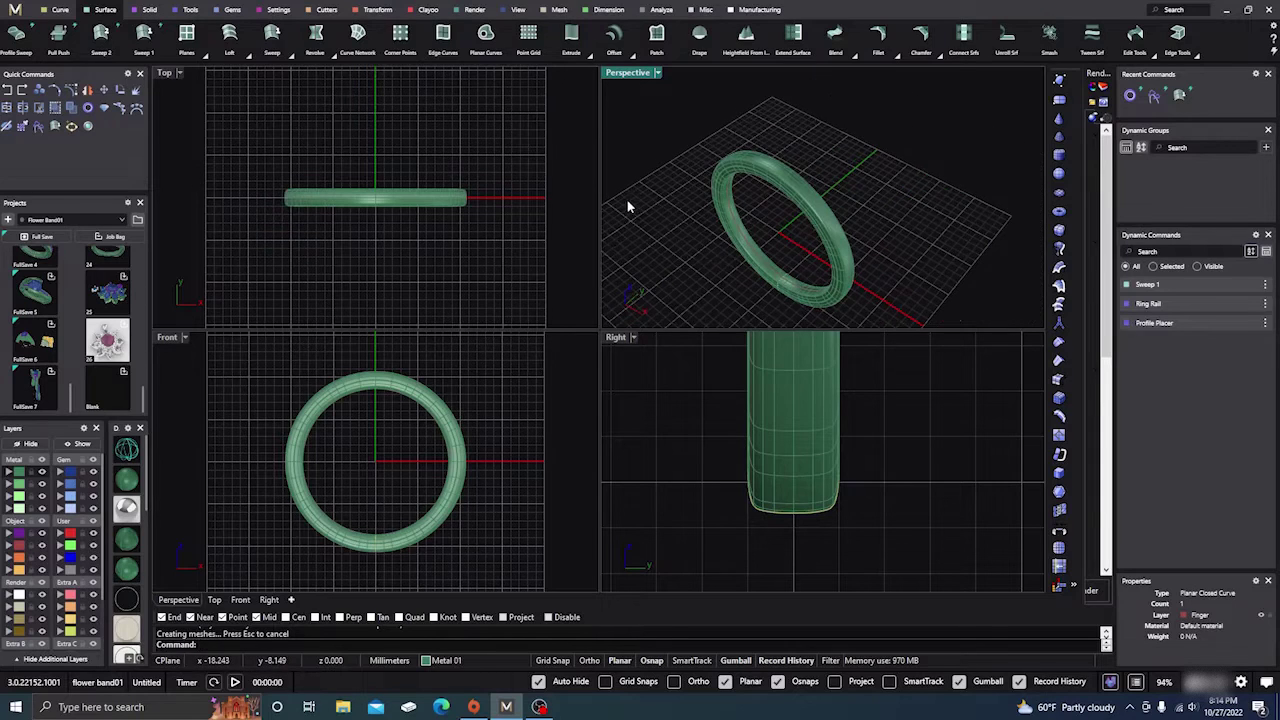
pyautogui.scroll(3, 740, 215)
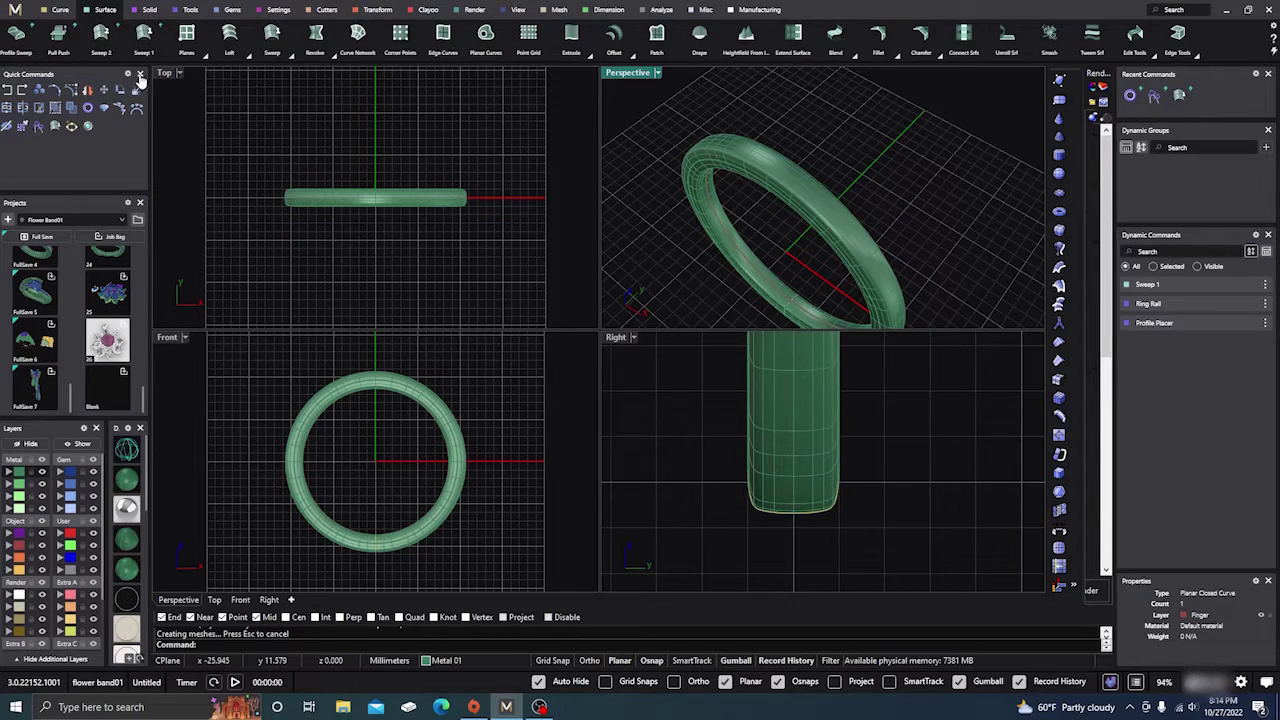
pyautogui.click(60, 10)
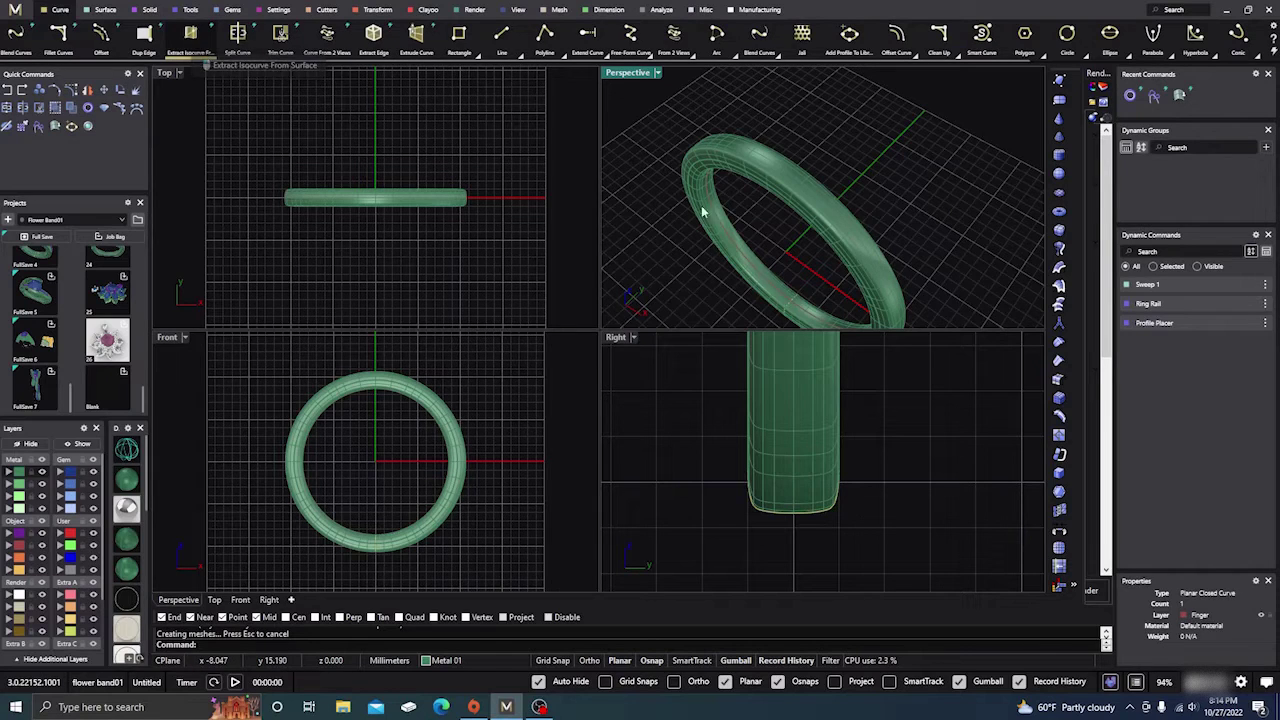
pyautogui.click(809, 189)
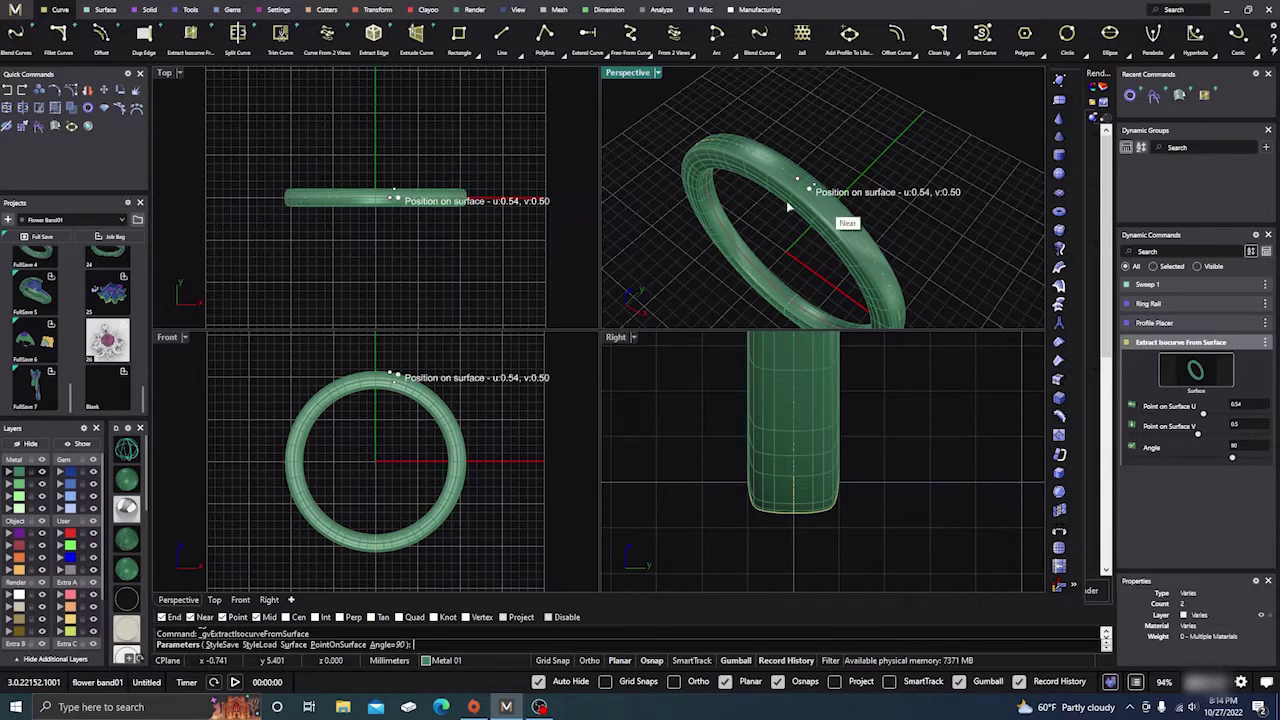
pyautogui.rightClick(727, 216)
# Place gems along the extracted isocurve with the Gem On Curve command.
pyautogui.scroll(-4, 727, 220)
pyautogui.moveTo(727, 222); pyautogui.dragTo(772, 219, button='right')
pyautogui.scroll(5, 772, 219)
pyautogui.click(830, 205)
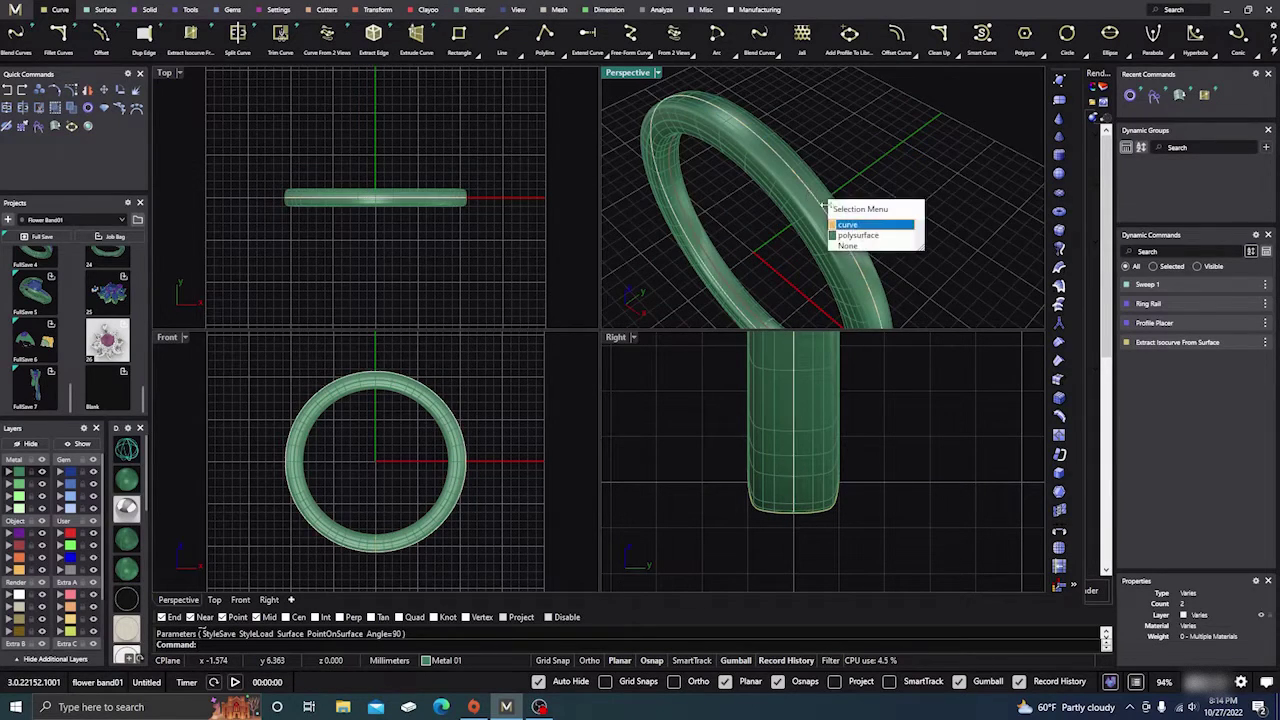
pyautogui.click(848, 225)
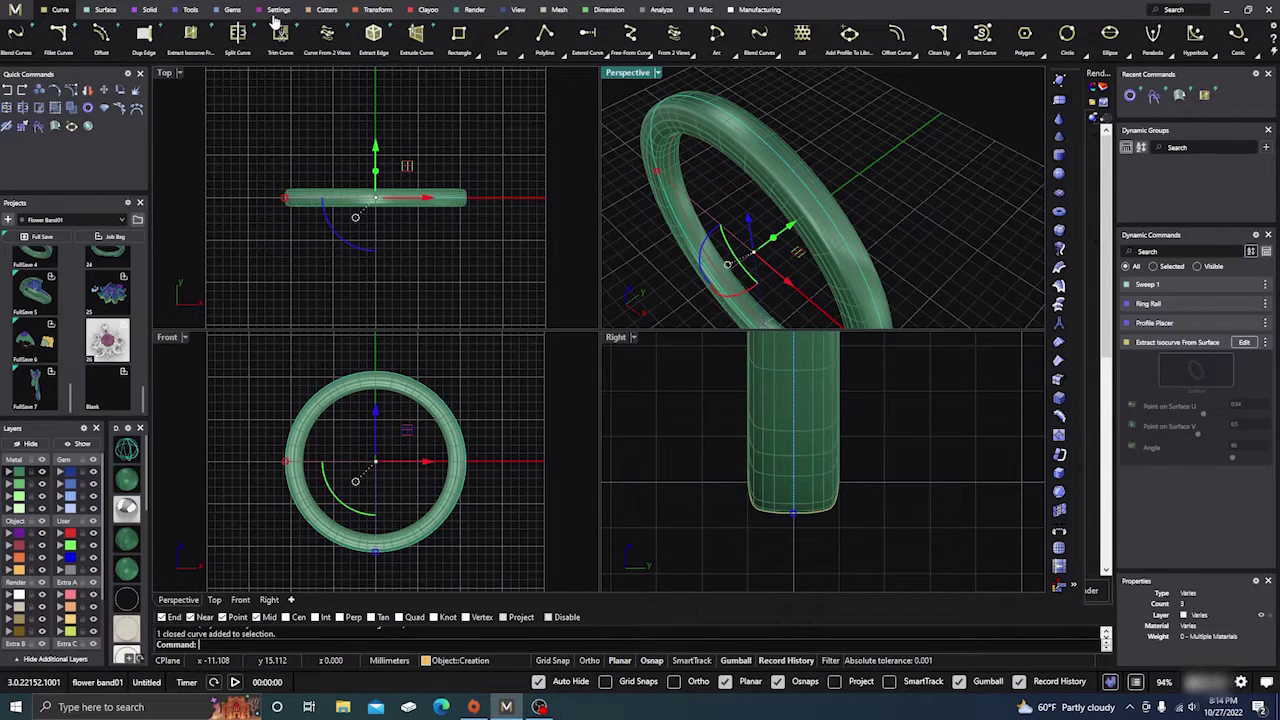
pyautogui.click(234, 12)
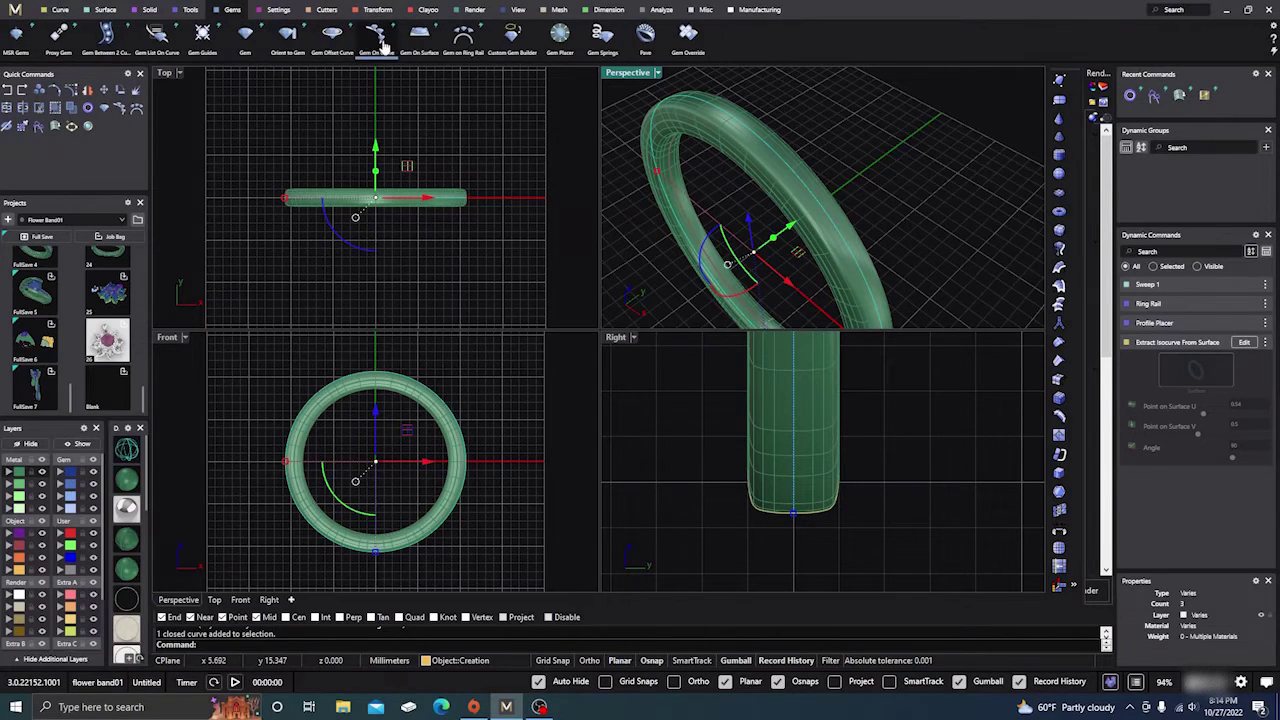
pyautogui.click(375, 40)
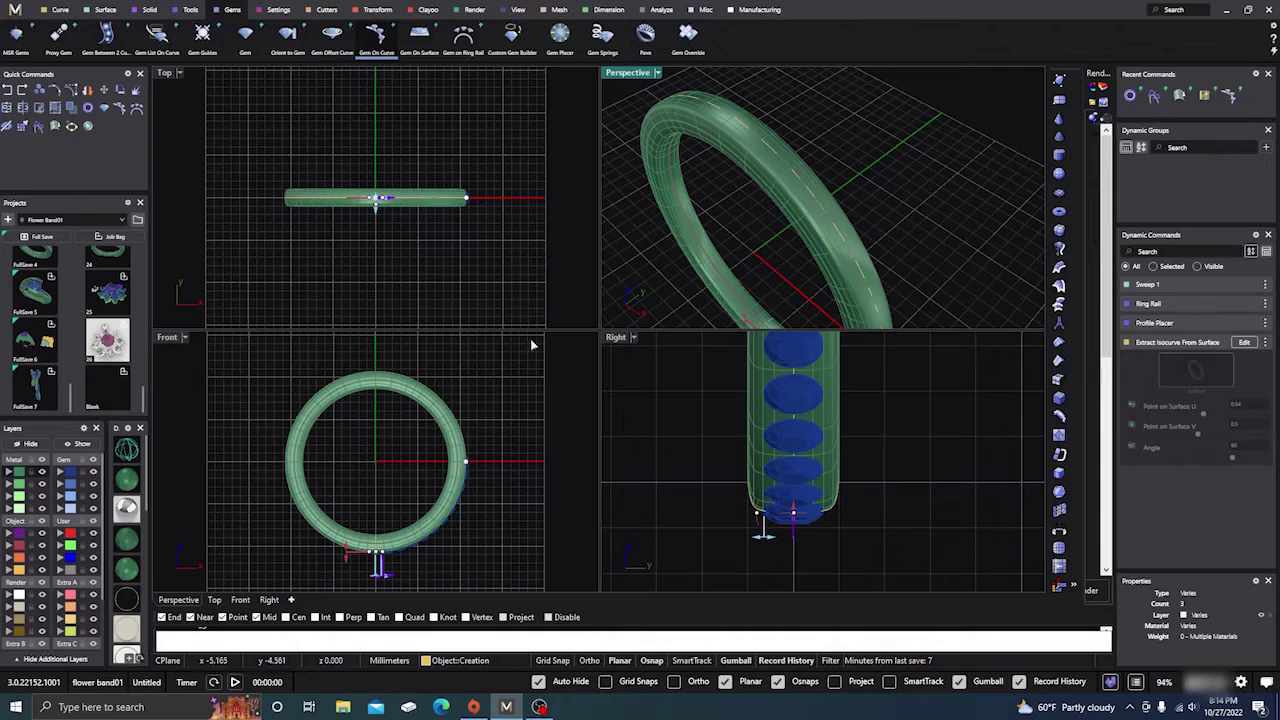
# Show all viewports in wireframe and spread the gem row over the band's top from start position 0.295 to end position 0.705.
pyautogui.click(127, 451)
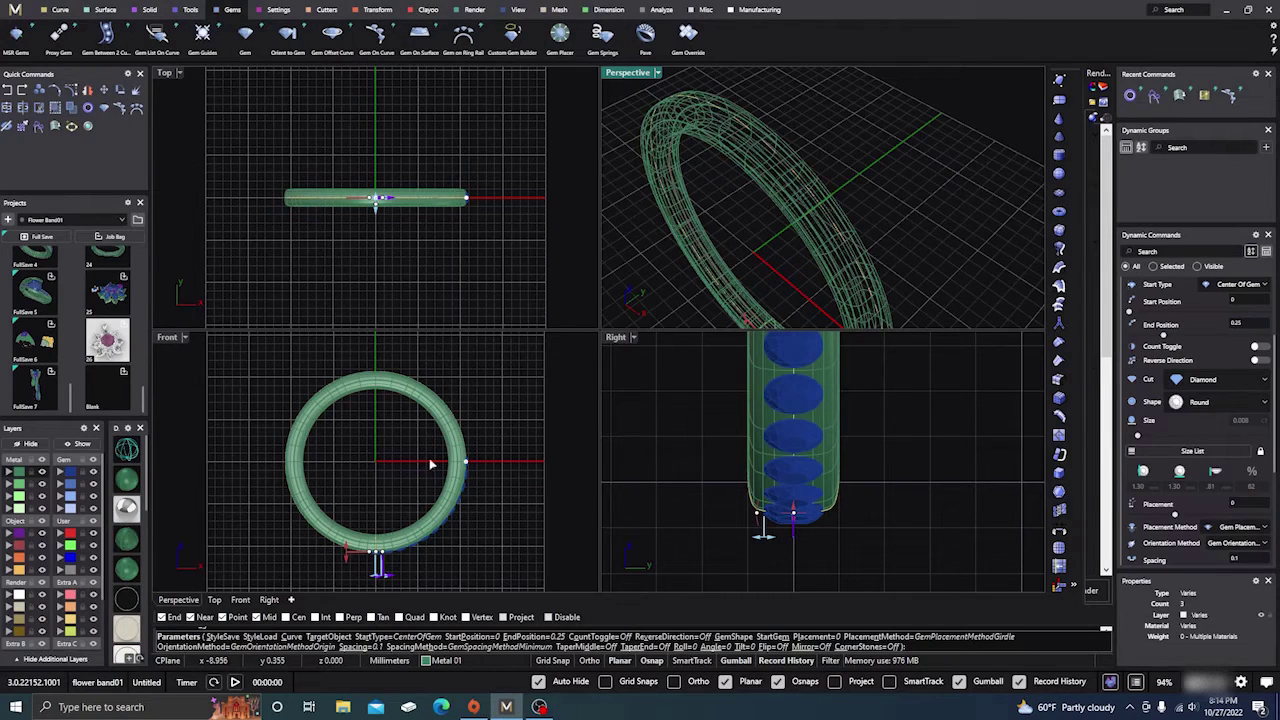
pyautogui.click(128, 448)
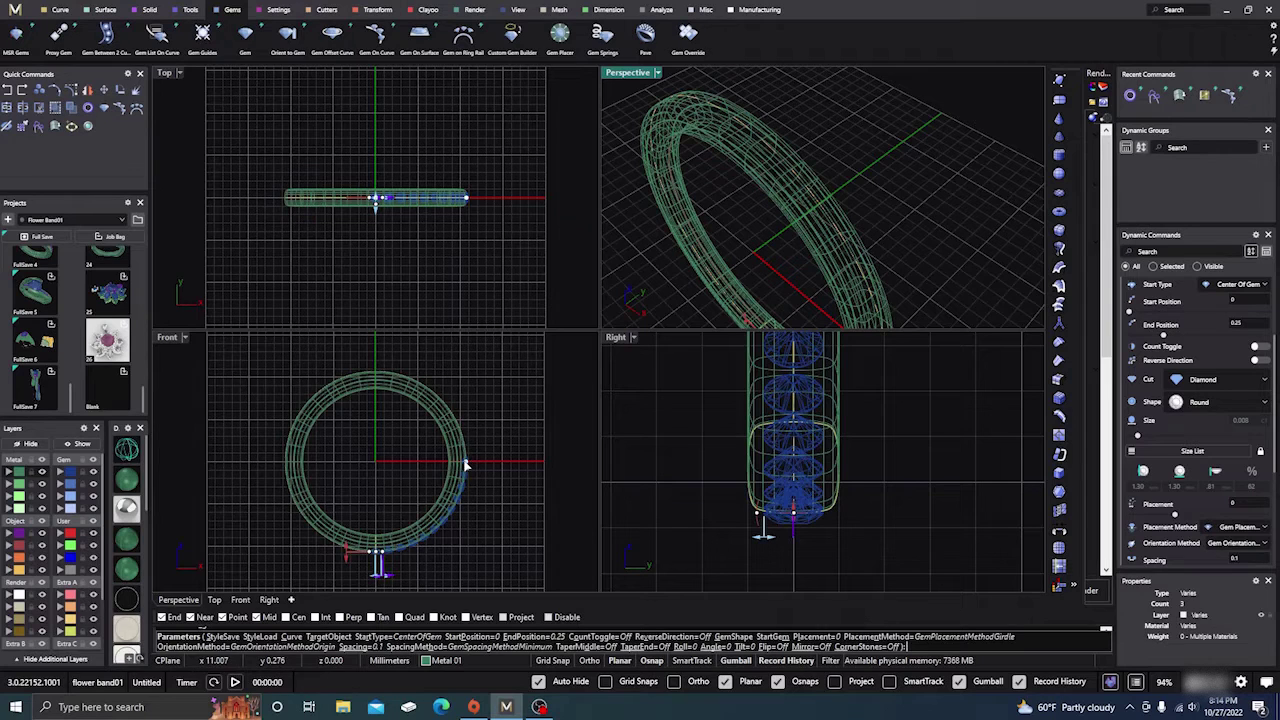
pyautogui.moveTo(465, 462); pyautogui.dragTo(298, 430)
pyautogui.moveTo(378, 563); pyautogui.dragTo(456, 428)
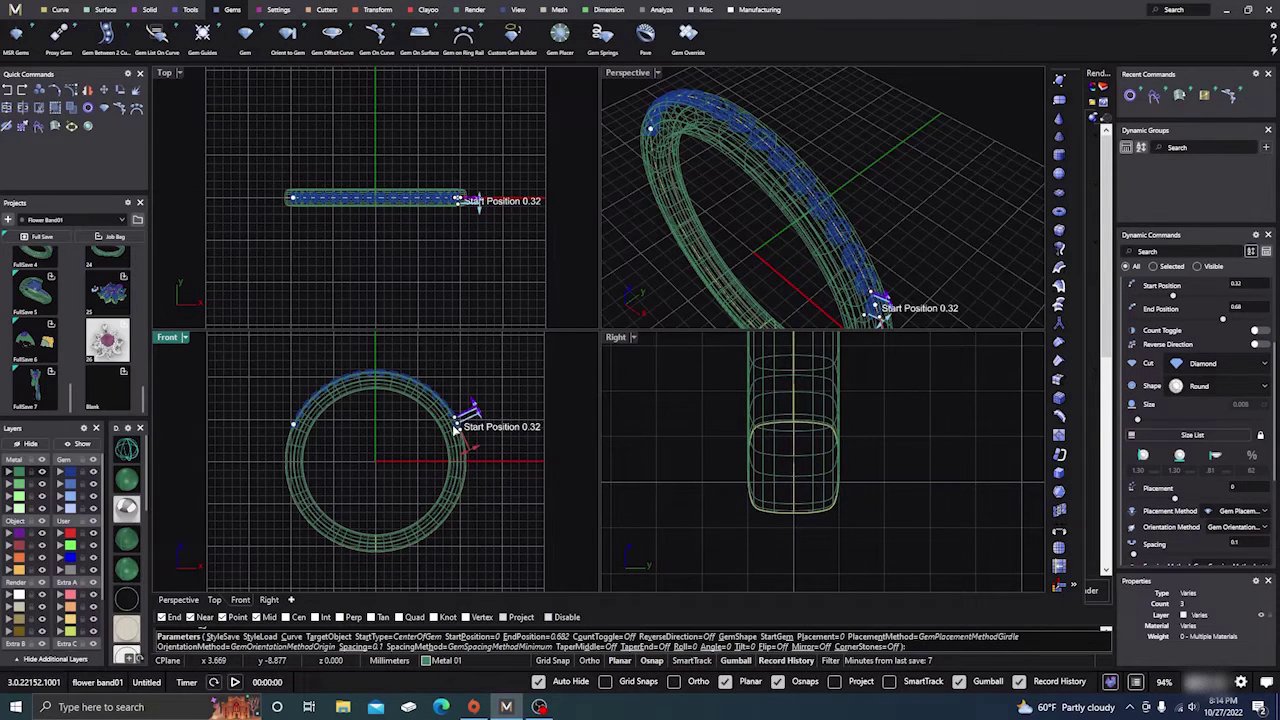
pyautogui.scroll(3, 392, 426)
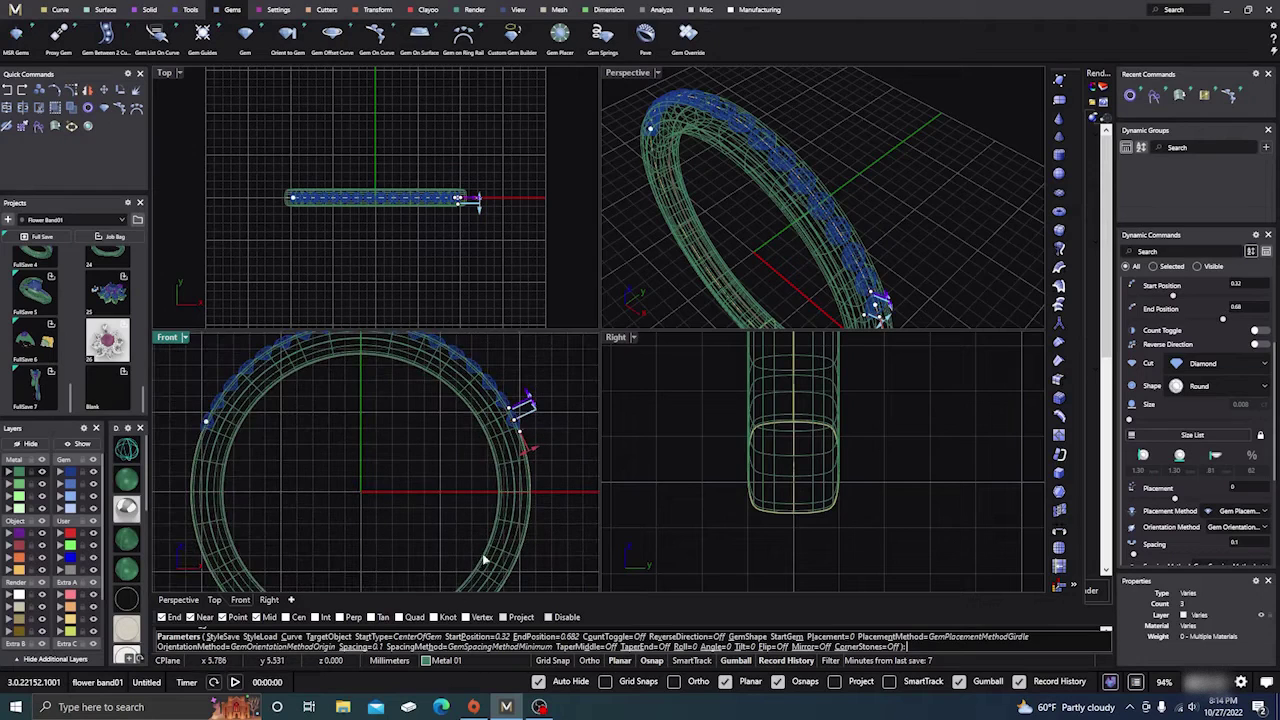
pyautogui.scroll(-4, 396, 460)
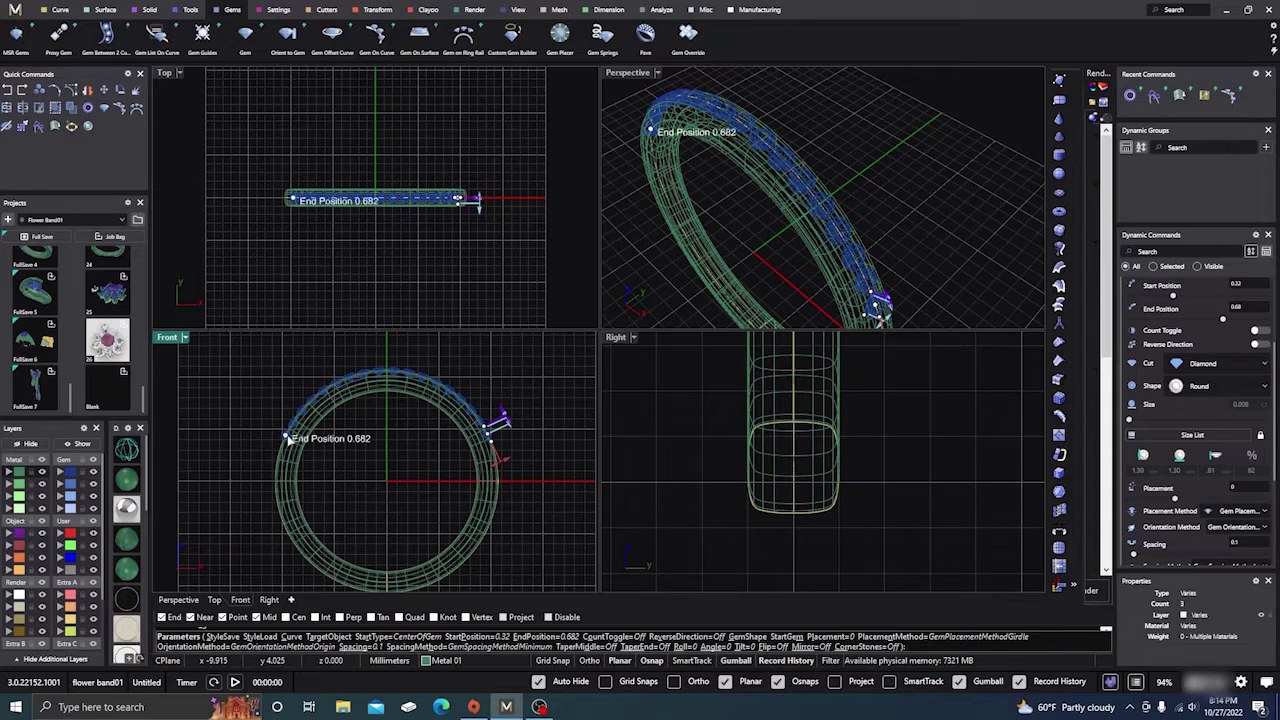
pyautogui.moveTo(286, 436); pyautogui.dragTo(282, 455)
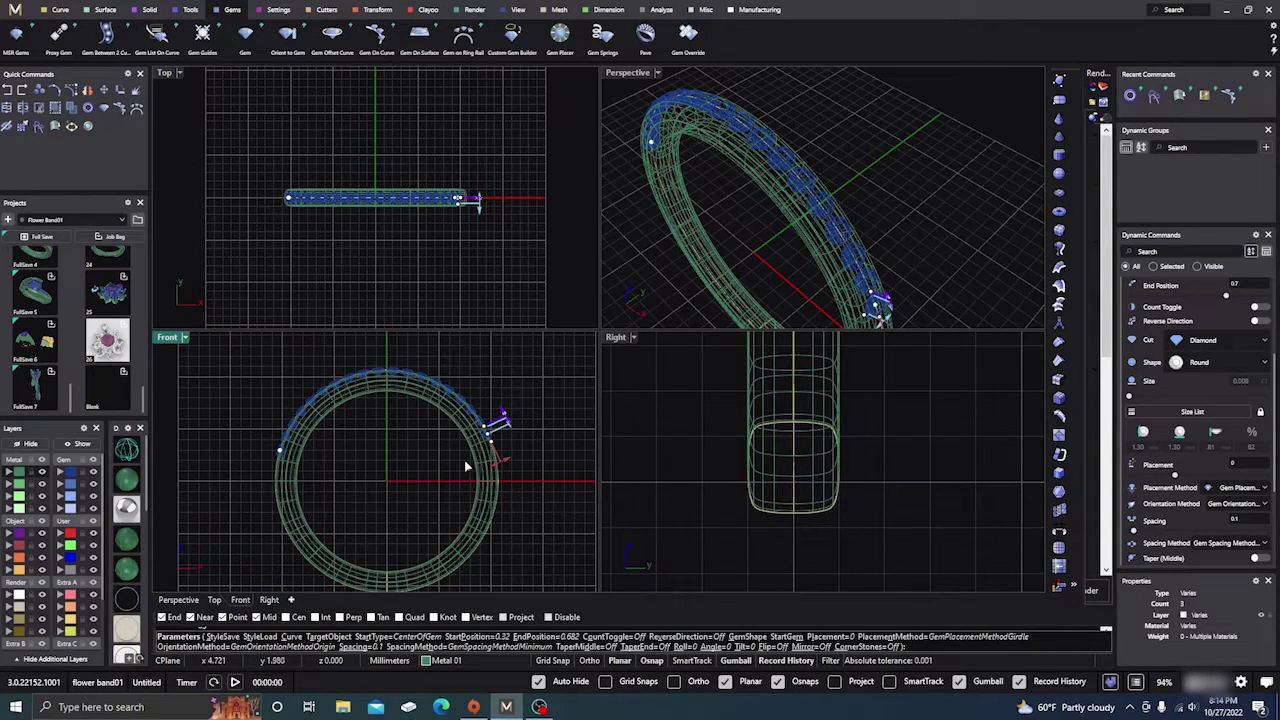
pyautogui.moveTo(490, 445); pyautogui.dragTo(496, 446)
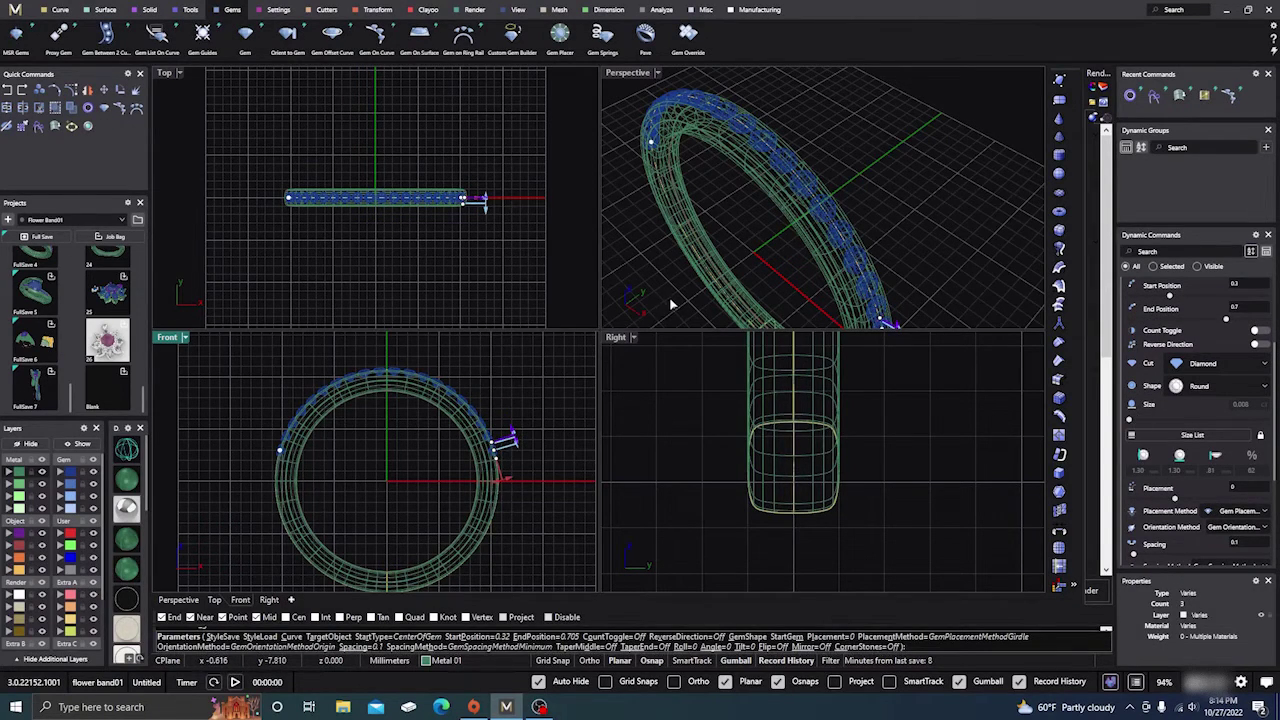
# Maximize the Perspective viewport and switch it to shaded display for a close view of the gems.
pyautogui.doubleClick(628, 75)
pyautogui.moveTo(632, 233); pyautogui.dragTo(598, 221, button='right')
pyautogui.scroll(-4, 599, 220)
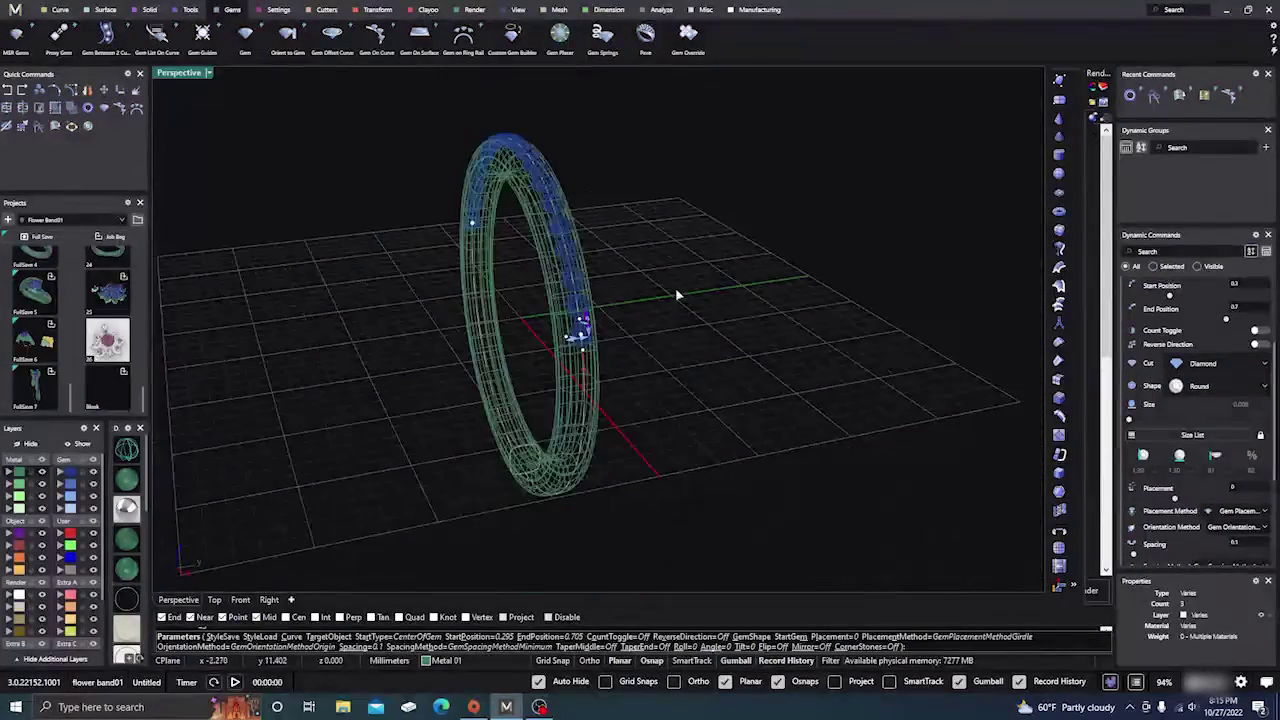
pyautogui.moveTo(675, 293); pyautogui.dragTo(657, 274, button='right')
pyautogui.scroll(7, 563, 306)
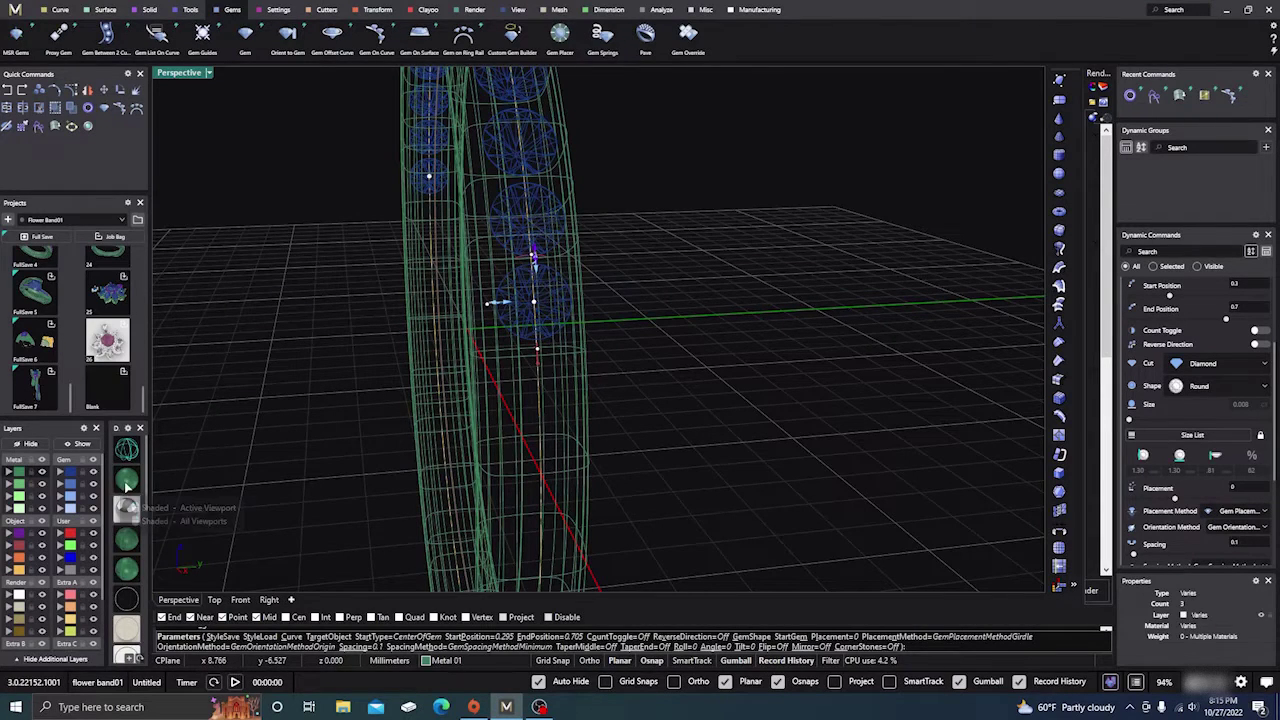
pyautogui.click(127, 482)
# Enlarge the start gem of the row to 1.80 mm.
pyautogui.moveTo(742, 304); pyautogui.dragTo(708, 364, button='right')
pyautogui.scroll(3, 606, 336)
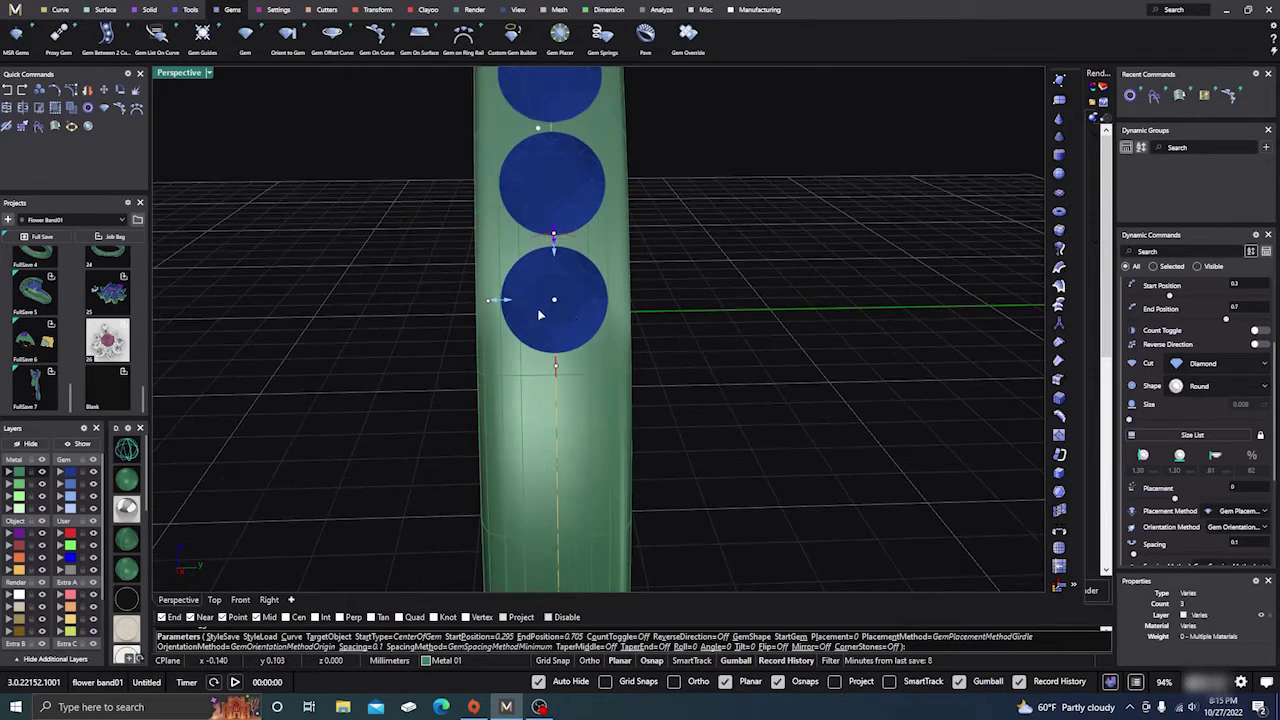
pyautogui.moveTo(497, 303); pyautogui.dragTo(480, 299)
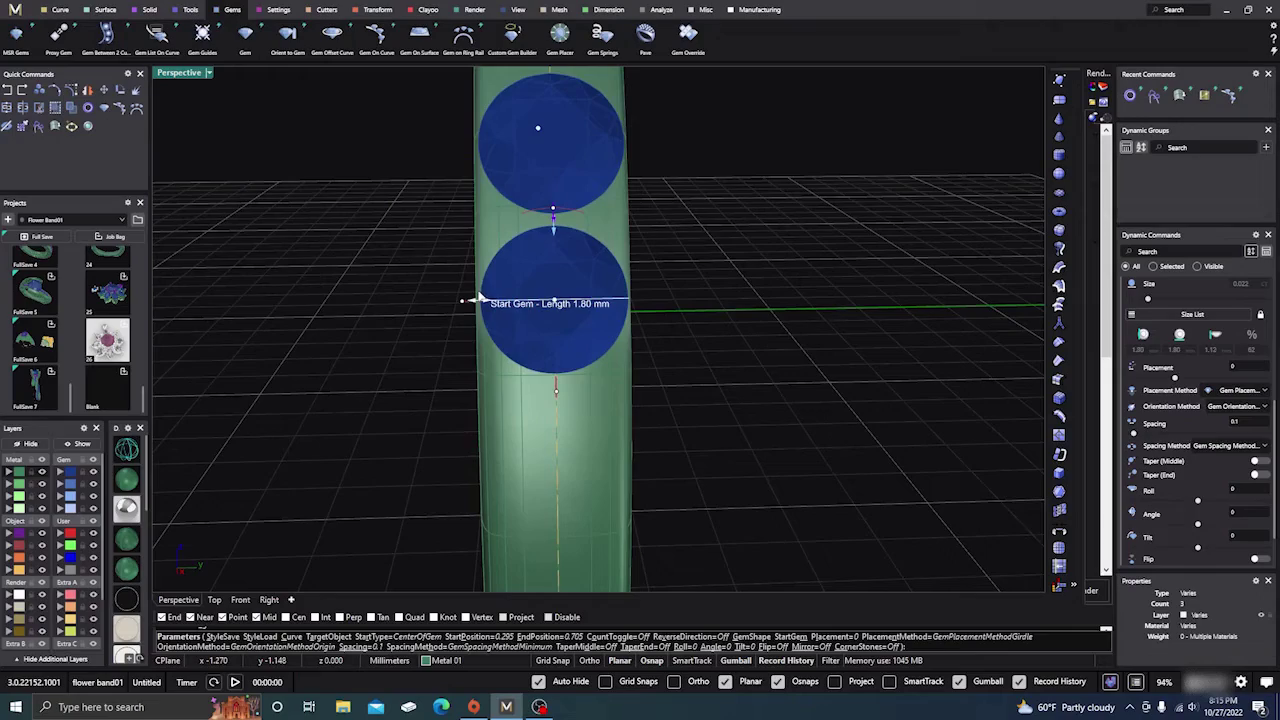
pyautogui.scroll(-5, 421, 391)
pyautogui.moveTo(423, 392); pyautogui.dragTo(488, 411, button='right')
pyautogui.scroll(-4, 514, 380)
pyautogui.moveTo(520, 366); pyautogui.dragTo(605, 386, button='right')
pyautogui.scroll(5, 610, 395)
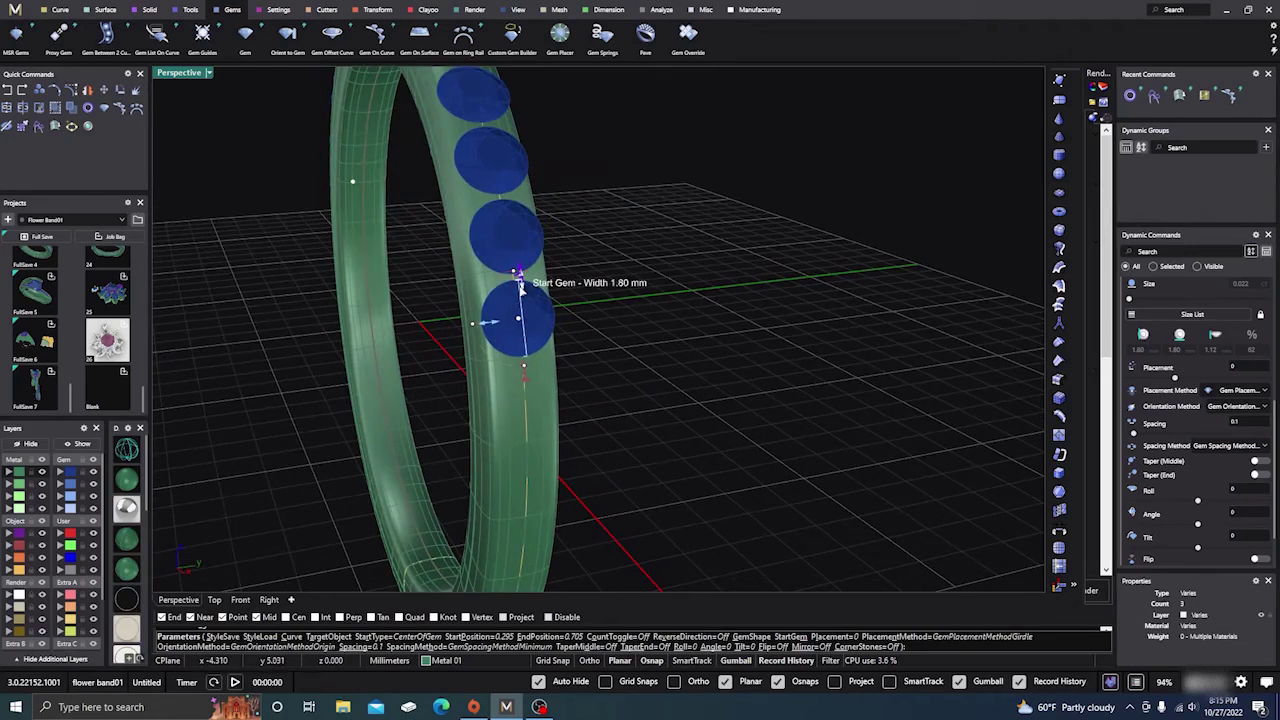
# Set the gem row's placement method to Table so the stones sink into the band, and finish the Gem On Curve command.
pyautogui.scroll(-3, 651, 249)
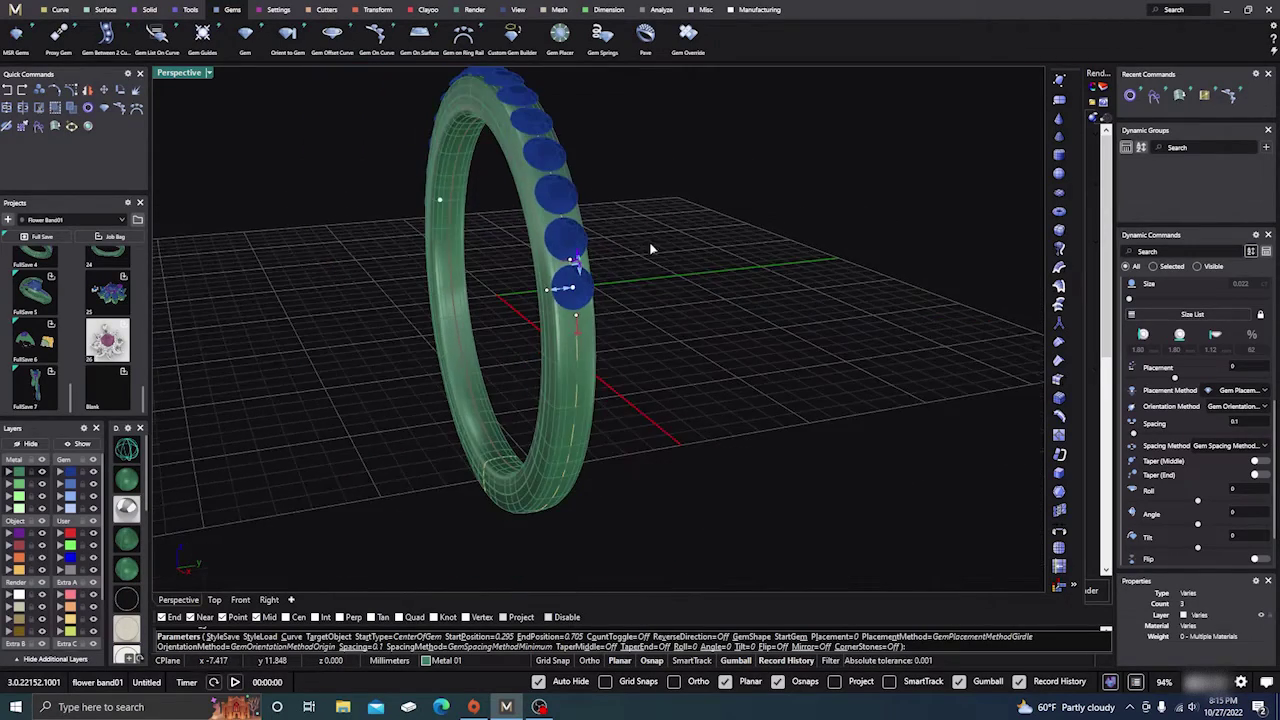
pyautogui.moveTo(651, 249); pyautogui.dragTo(586, 283, button='right')
pyautogui.scroll(5, 545, 290)
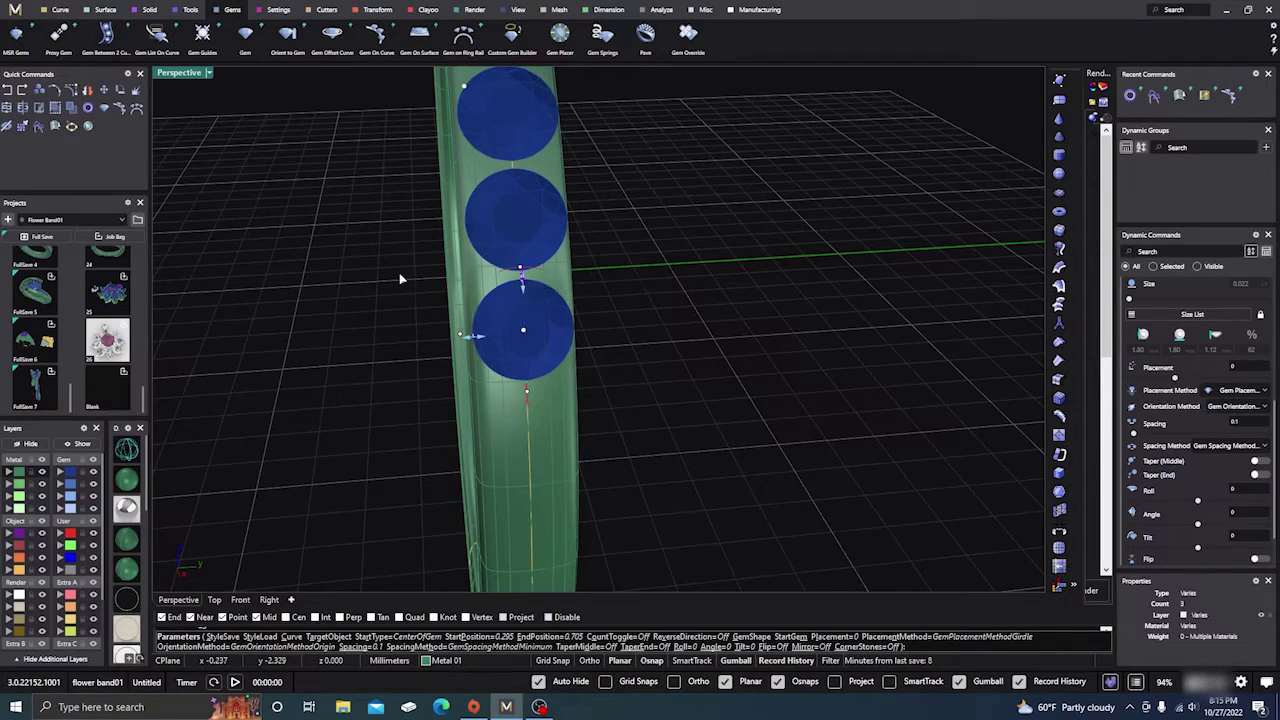
pyautogui.scroll(-2, 394, 275)
pyautogui.moveTo(394, 275); pyautogui.dragTo(638, 299, button='right')
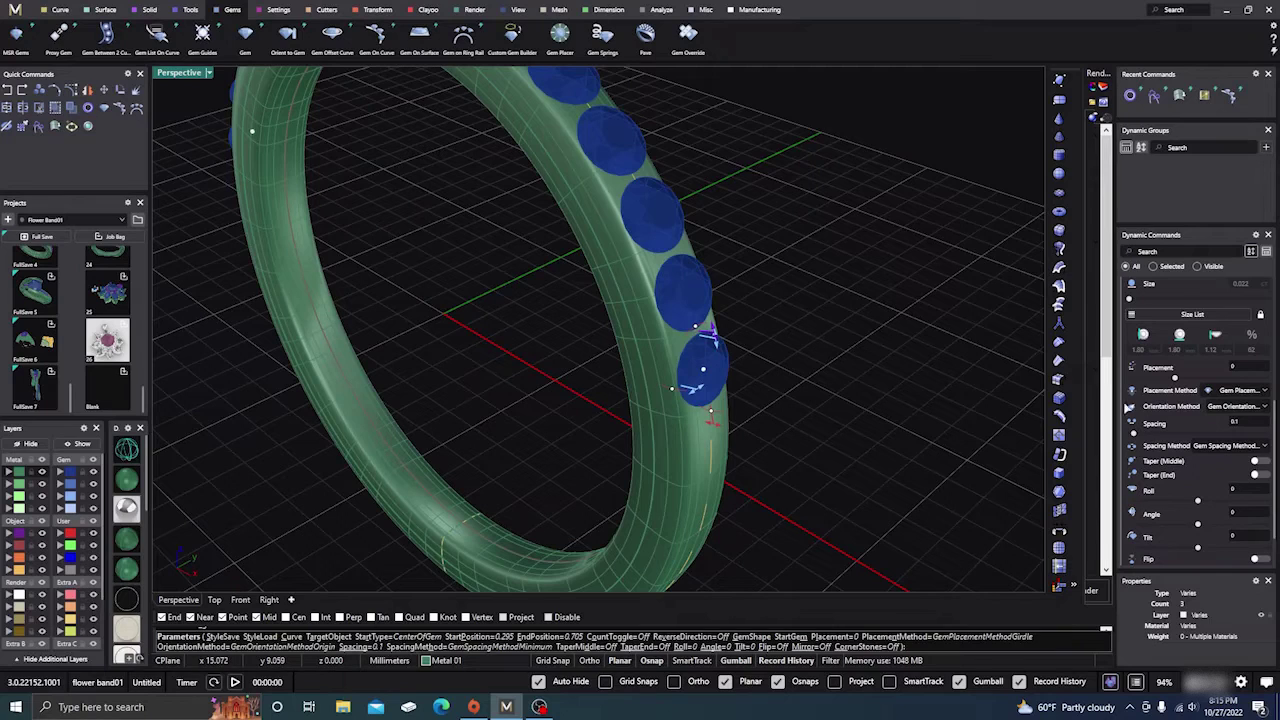
pyautogui.click(1240, 391)
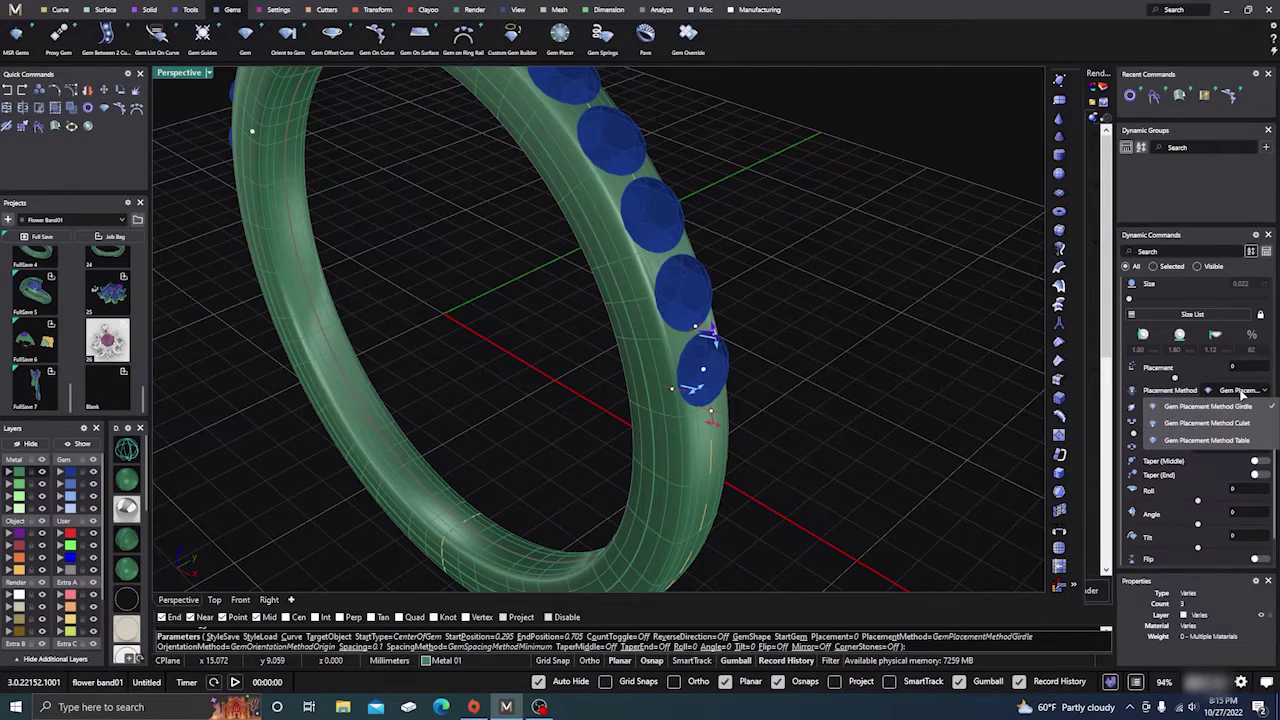
pyautogui.click(1238, 441)
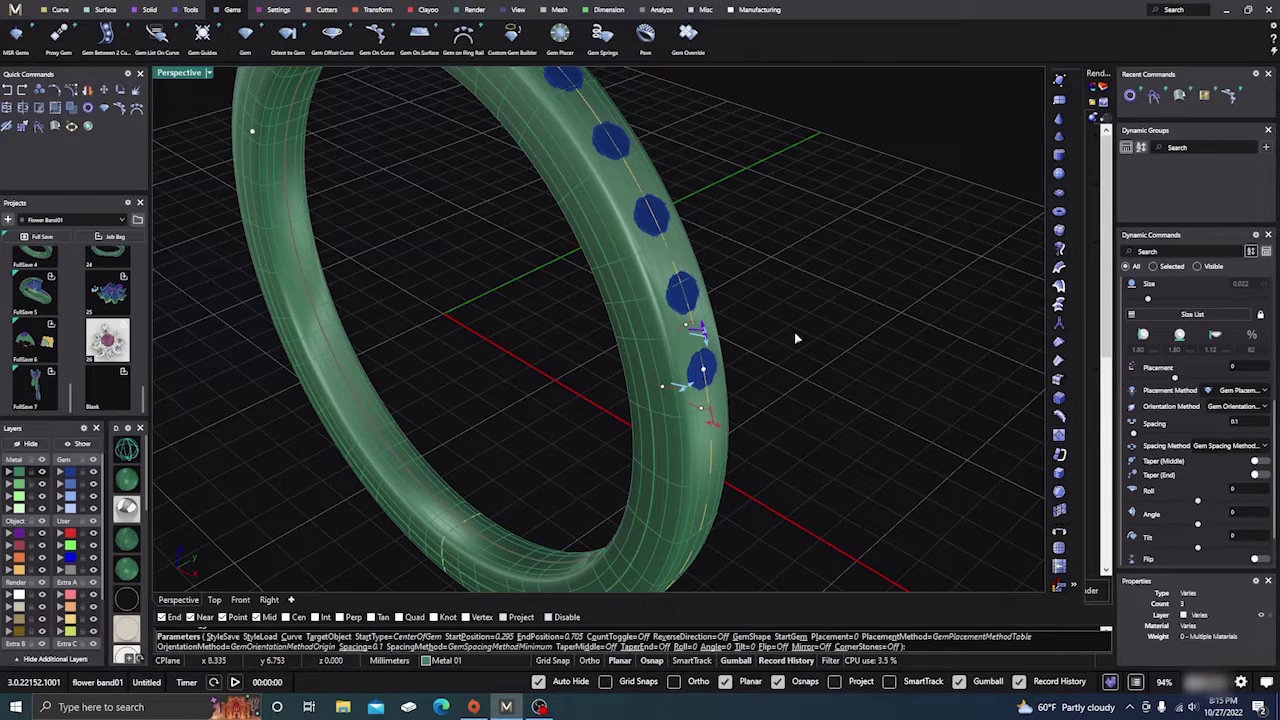
pyautogui.press('Return')
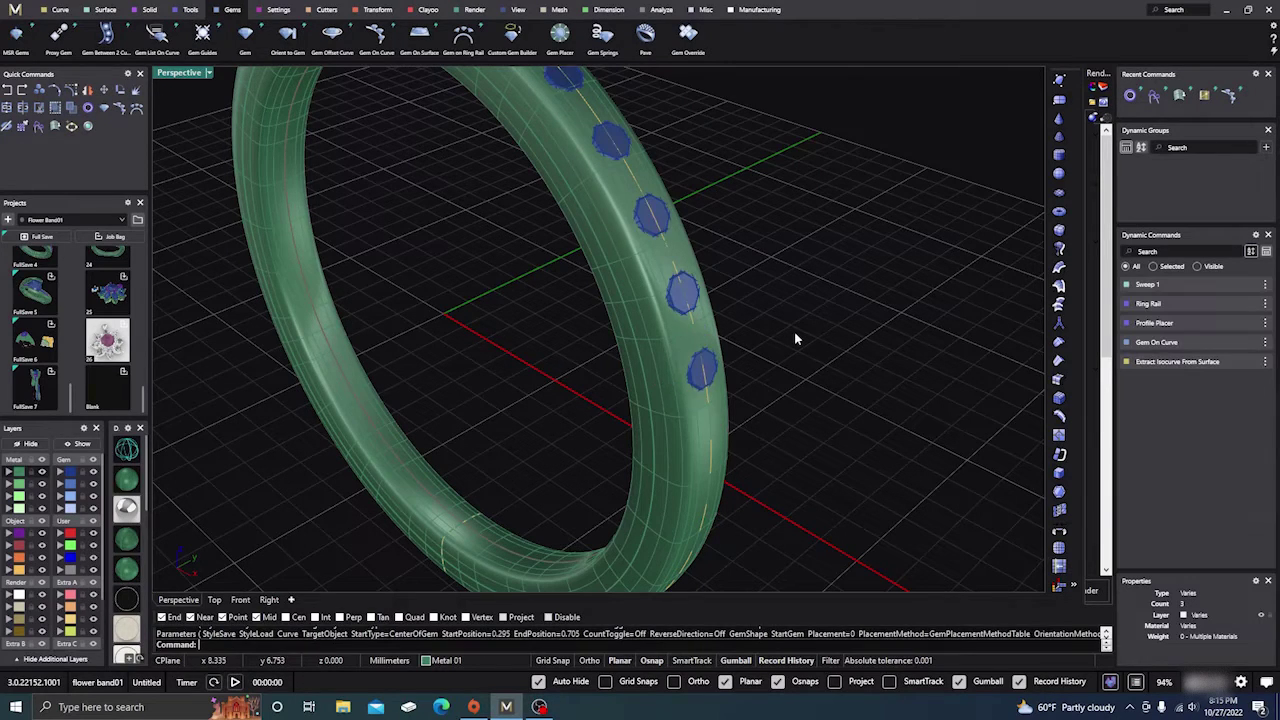
# Select the whole gem row on the band and start the Micro Prong Cutter command on it.
pyautogui.scroll(-6, 795, 333)
pyautogui.scroll(-5, 389, 379)
pyautogui.moveTo(389, 379); pyautogui.dragTo(440, 465, button='right')
pyautogui.scroll(8, 555, 325)
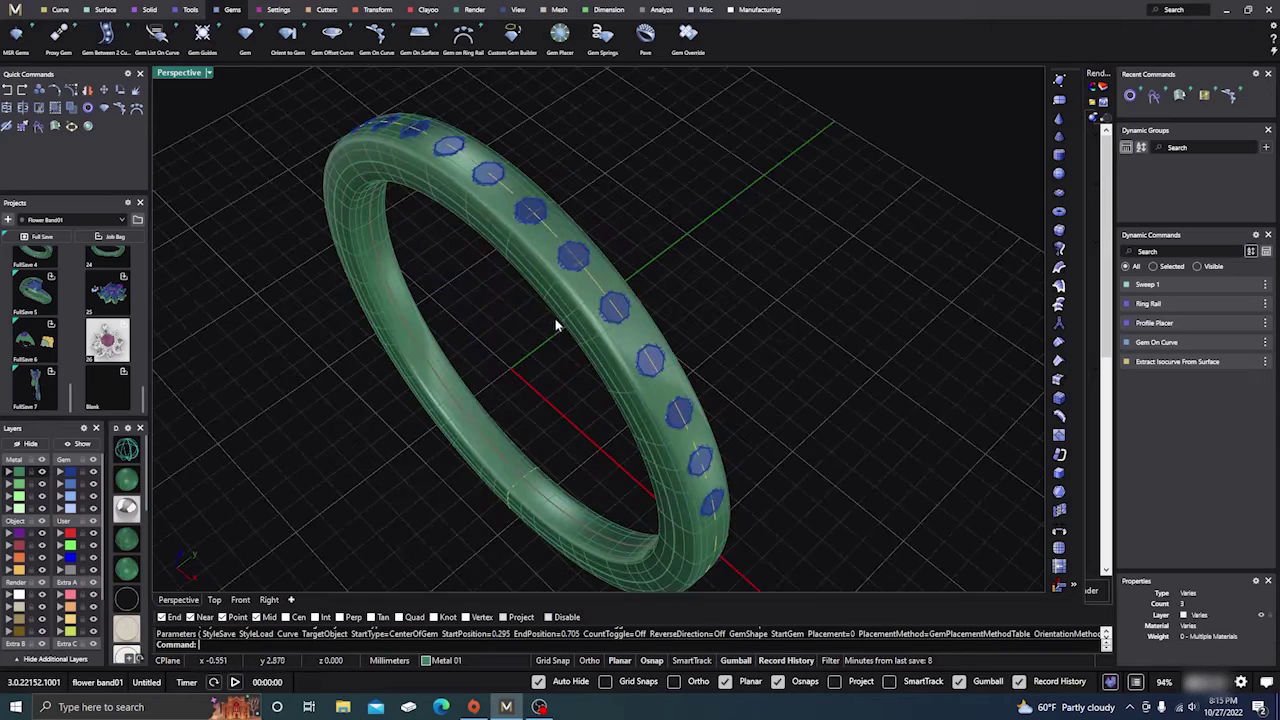
pyautogui.click(580, 258)
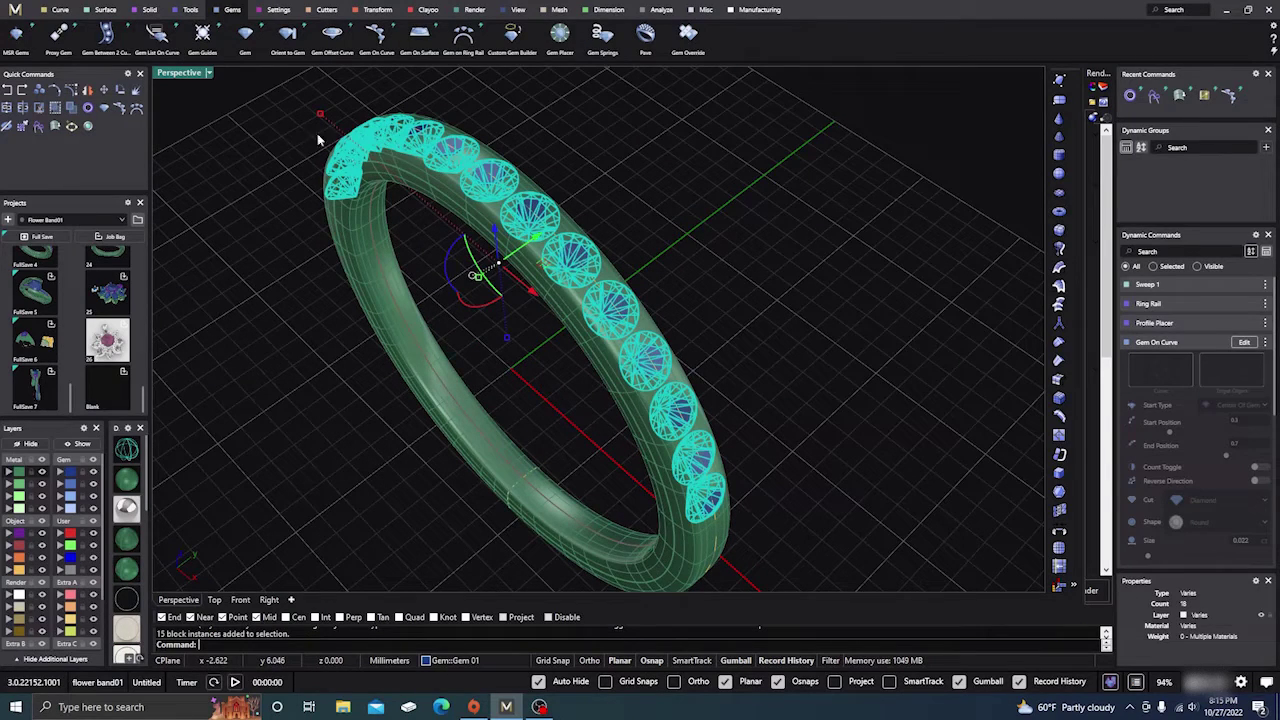
pyautogui.click(323, 12)
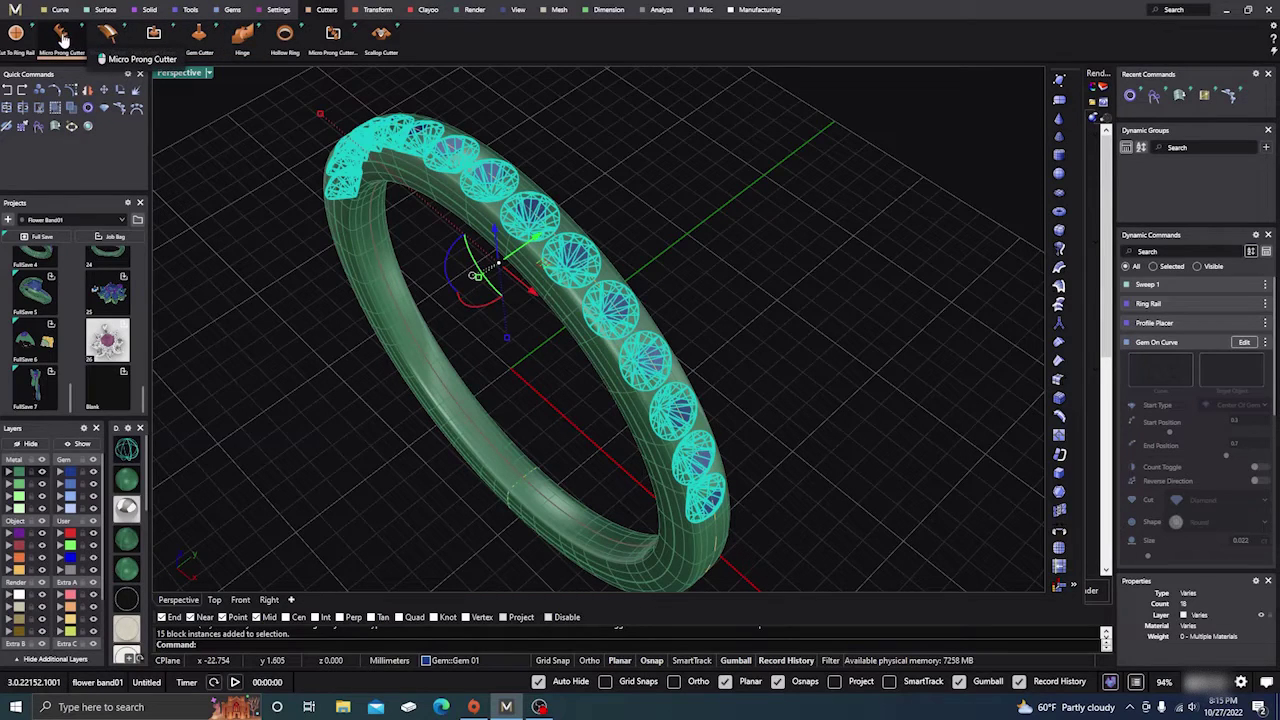
pyautogui.click(61, 37)
pyautogui.moveTo(452, 363); pyautogui.dragTo(624, 291, button='right')
pyautogui.scroll(4, 752, 214)
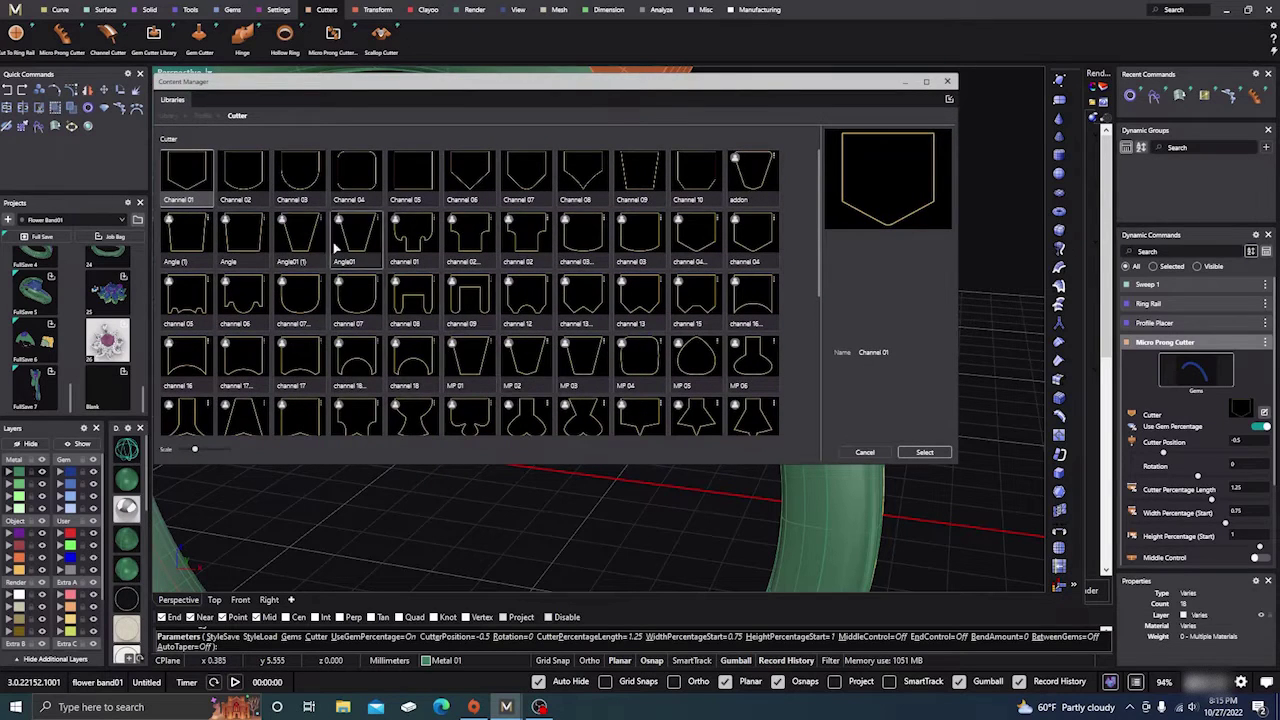
# Browse the cutter profile library and assign the Channel 02 profile to the micro prong cutters.
pyautogui.click(243, 172)
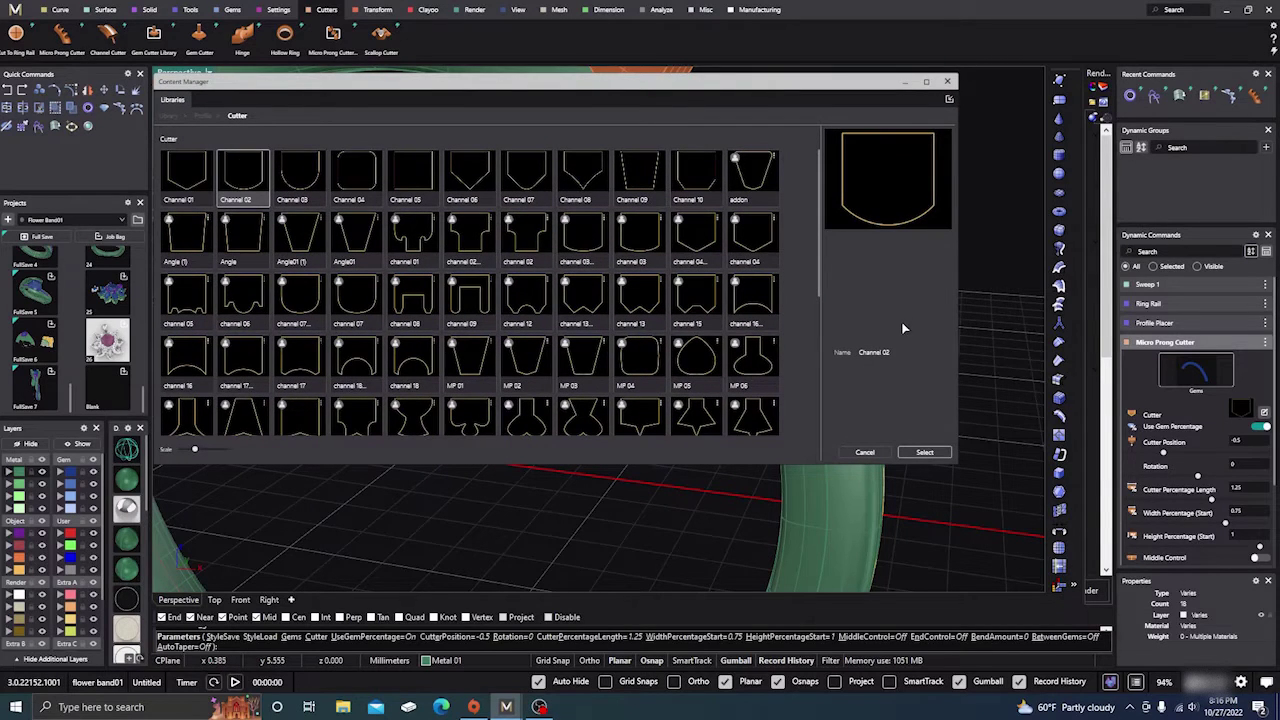
pyautogui.scroll(-1, 485, 330)
pyautogui.scroll(-3, 492, 336)
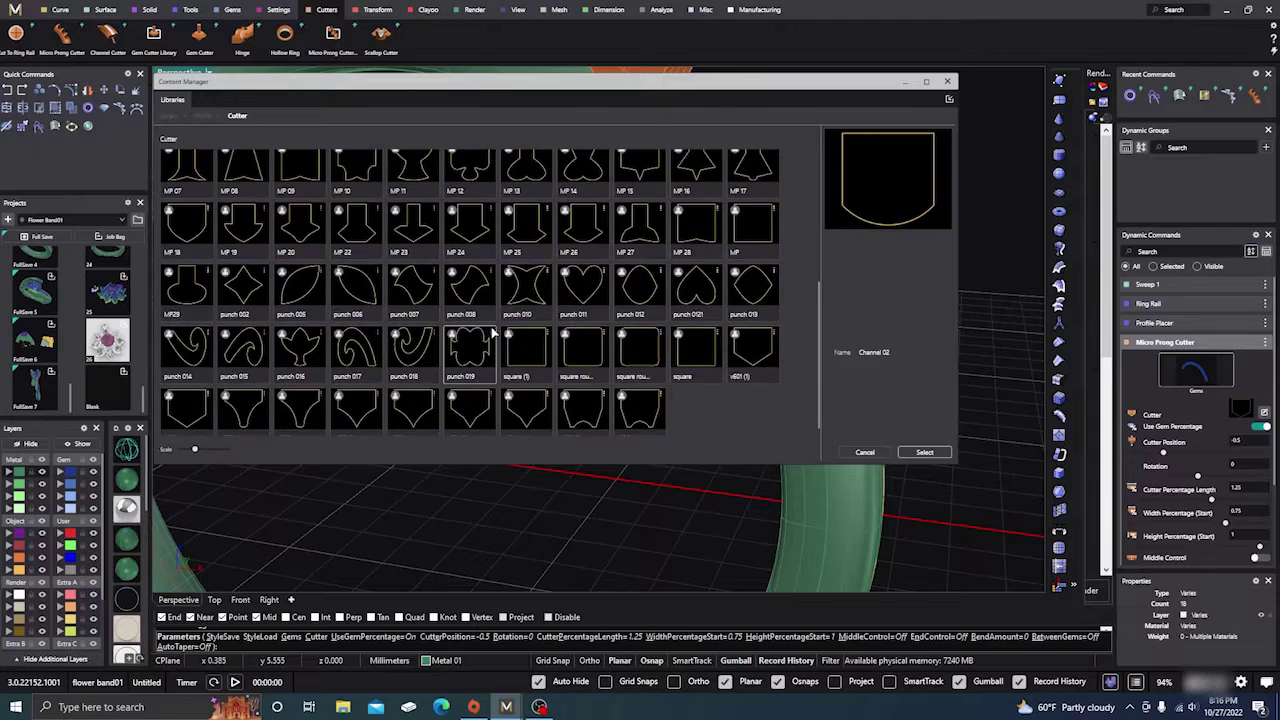
pyautogui.scroll(4, 494, 334)
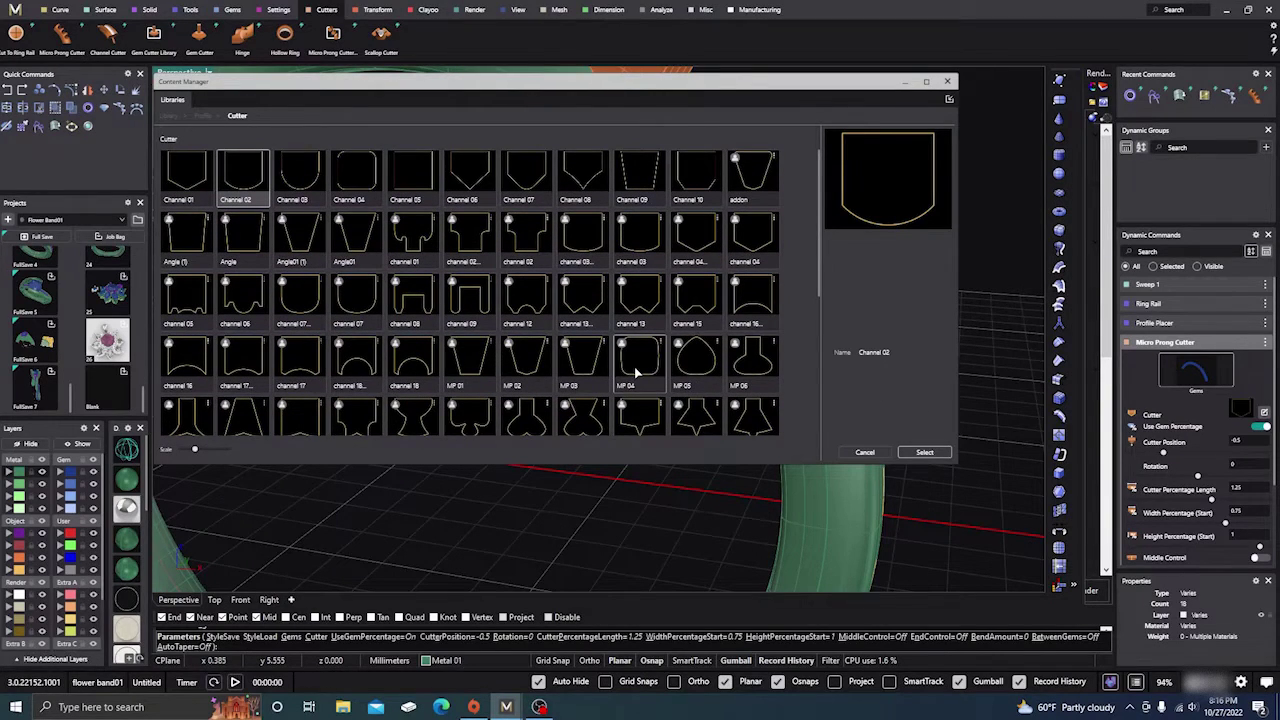
pyautogui.scroll(-1, 625, 345)
pyautogui.scroll(-1, 622, 328)
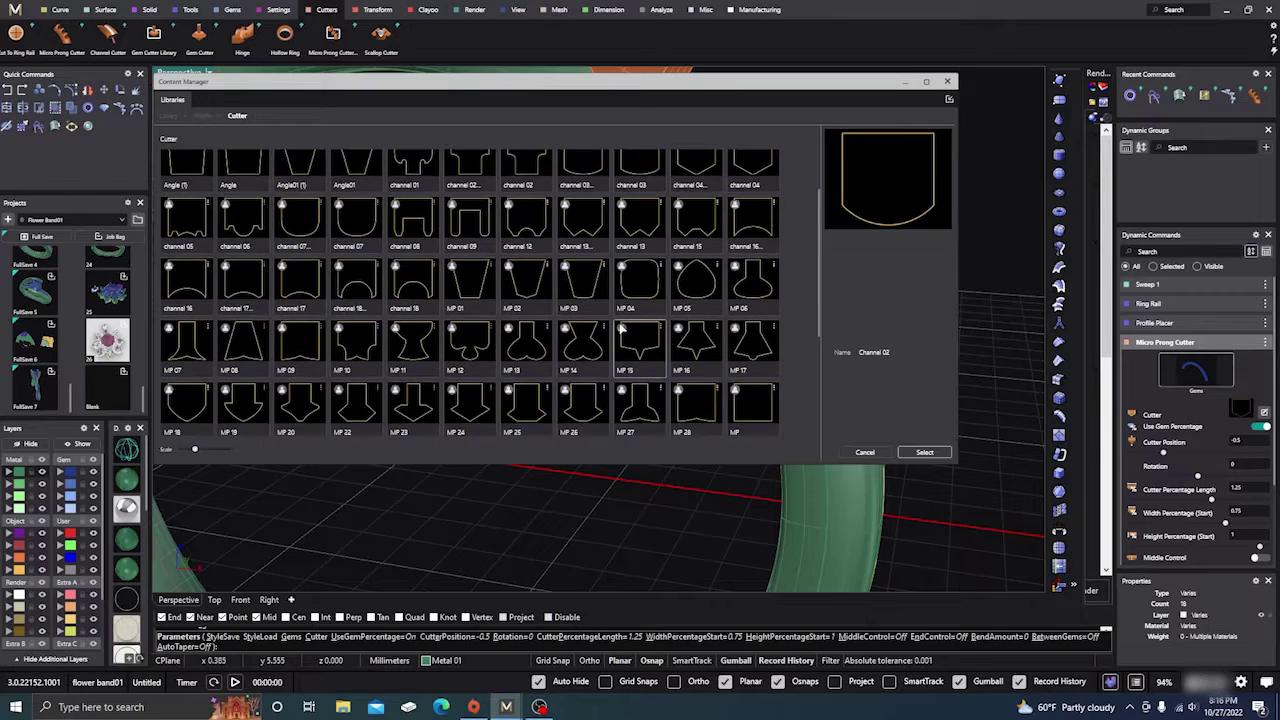
pyautogui.scroll(-3, 622, 330)
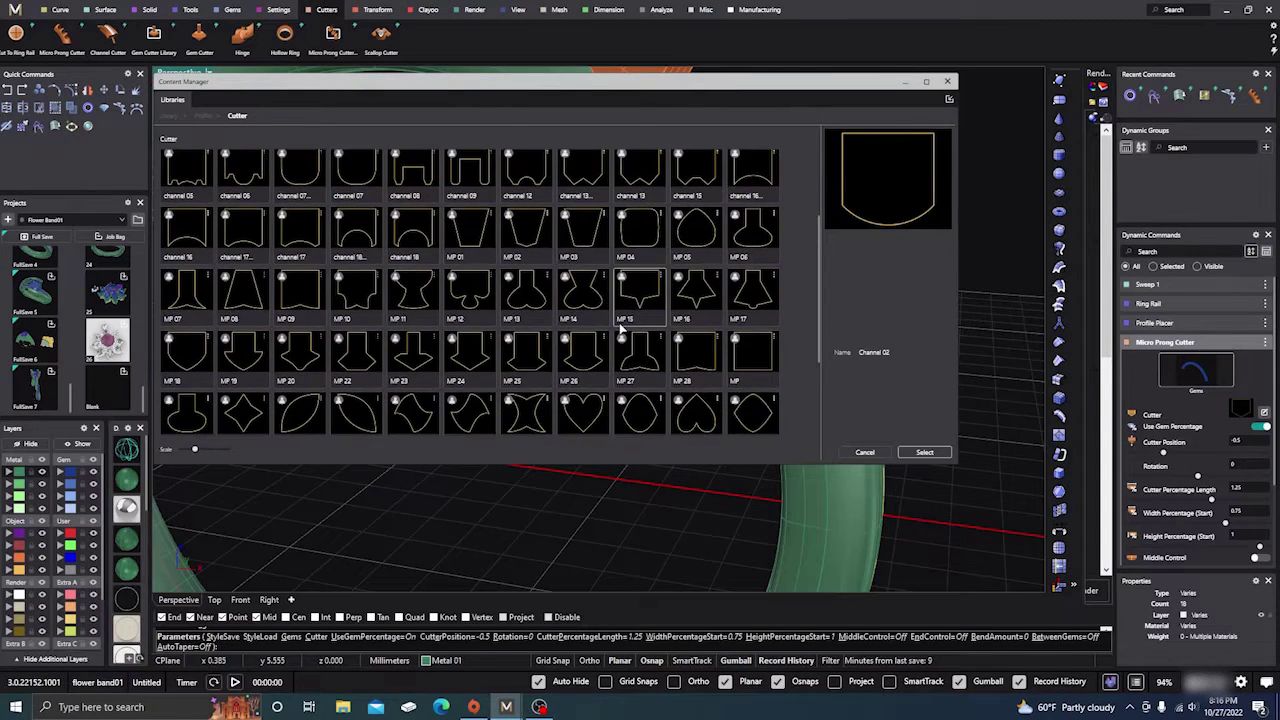
pyautogui.scroll(-3, 622, 330)
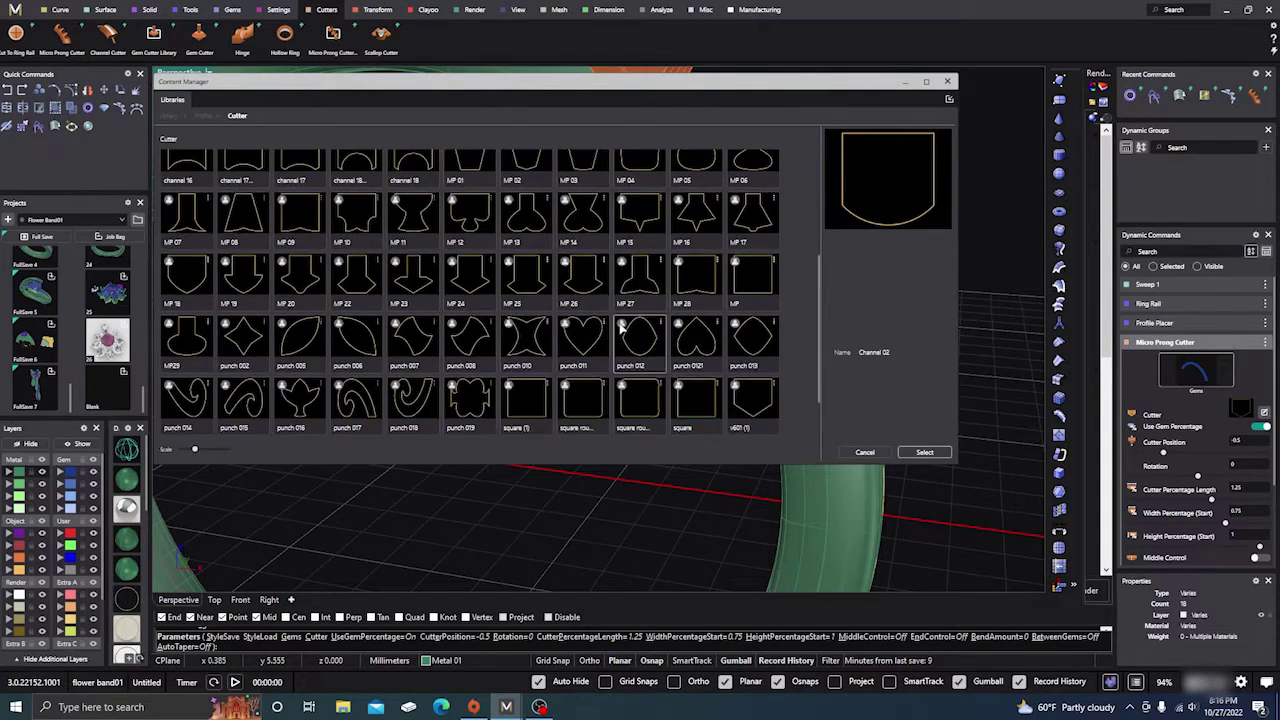
pyautogui.scroll(2, 622, 328)
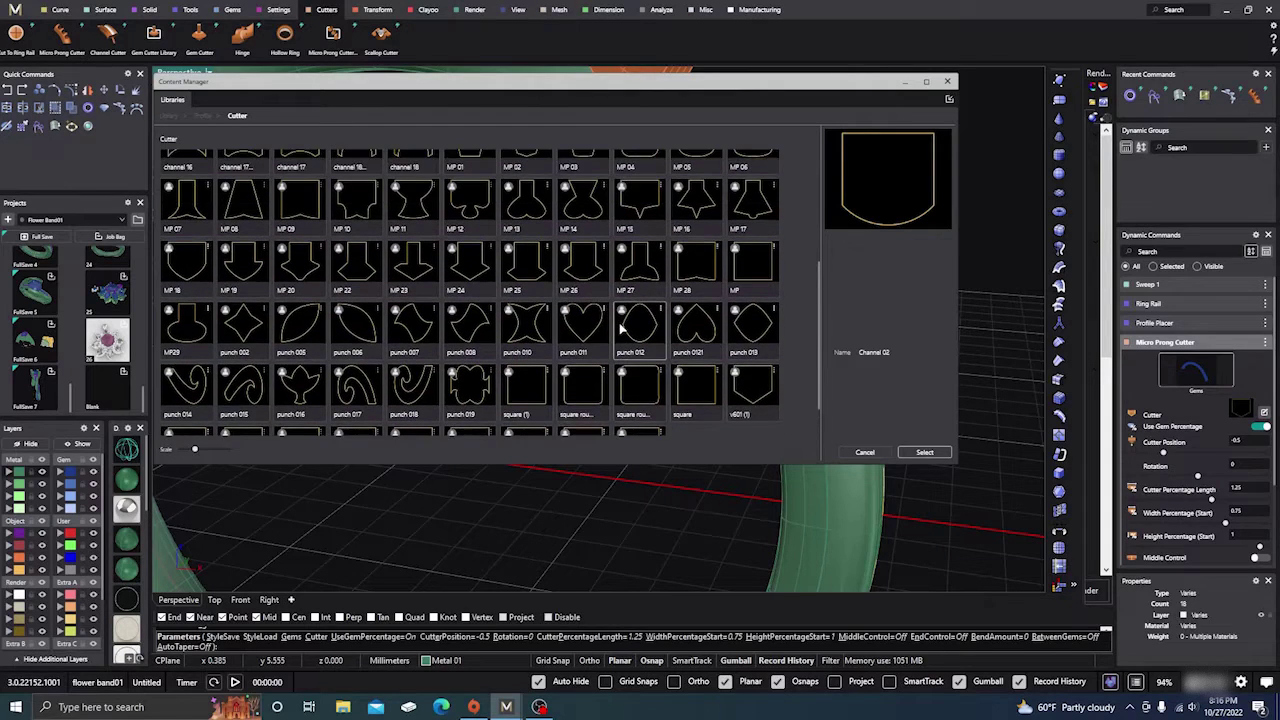
pyautogui.scroll(5, 622, 330)
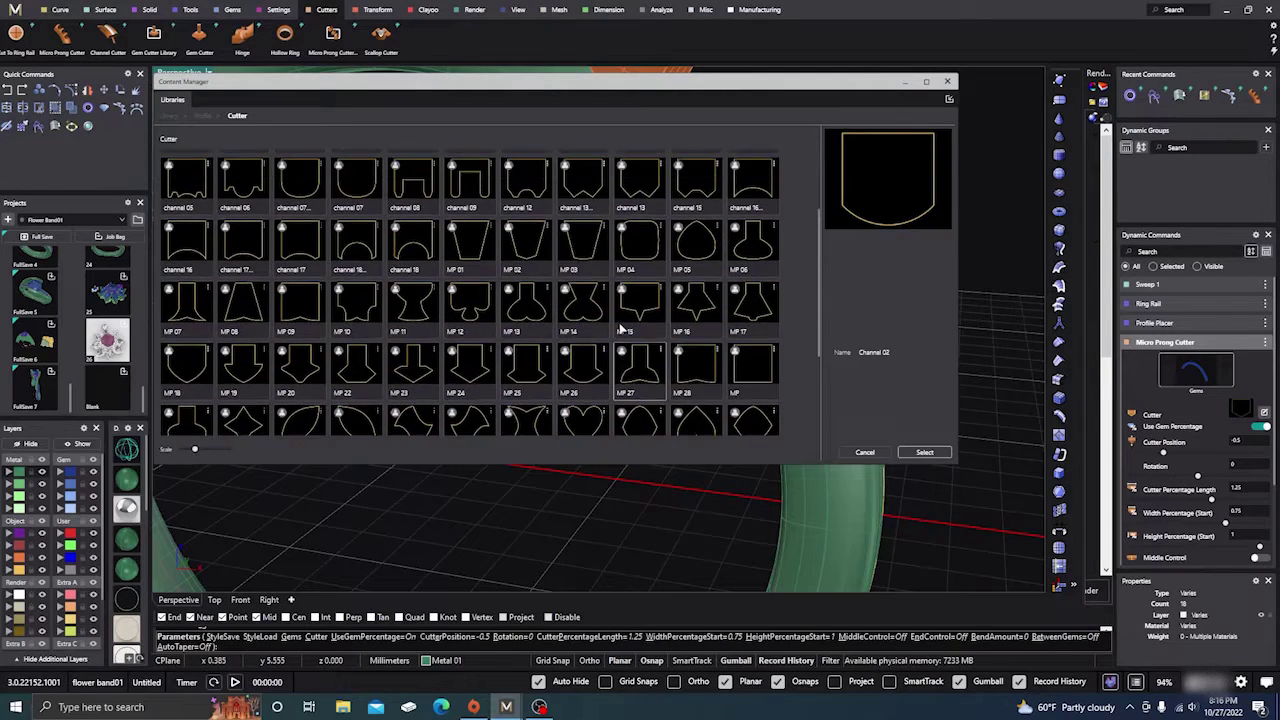
pyautogui.scroll(1, 622, 328)
pyautogui.scroll(3, 622, 328)
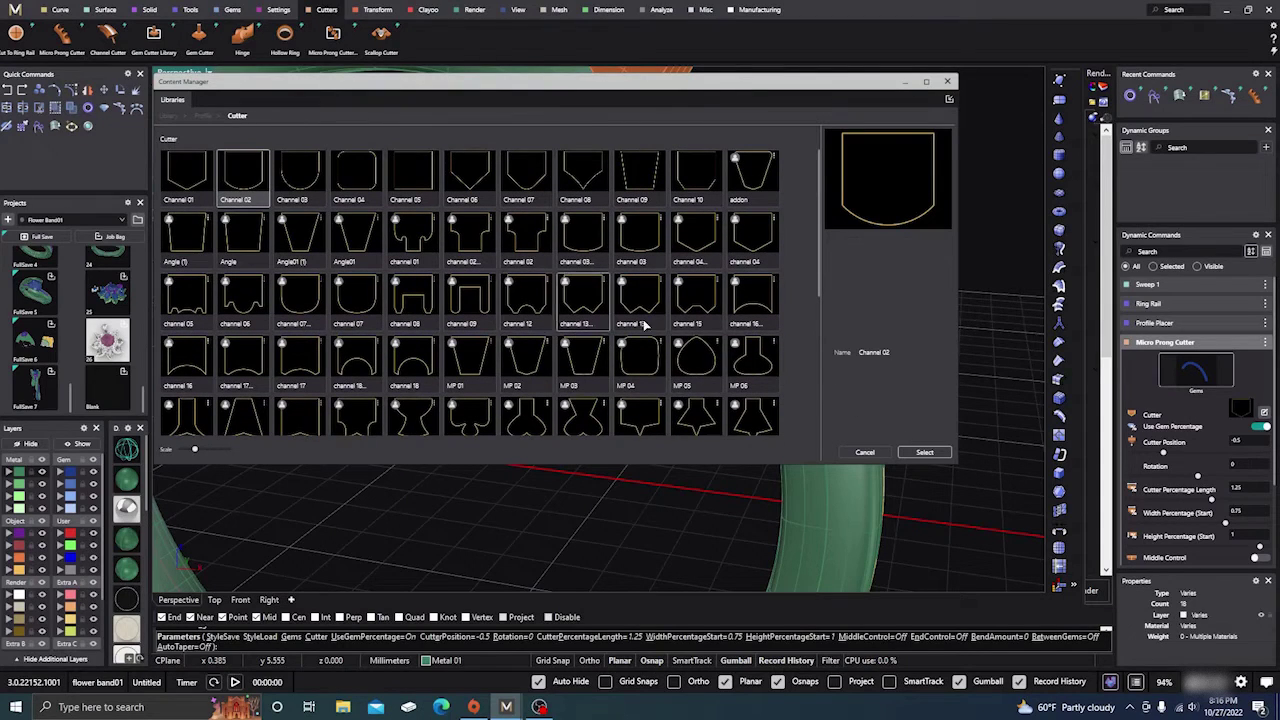
pyautogui.click(924, 452)
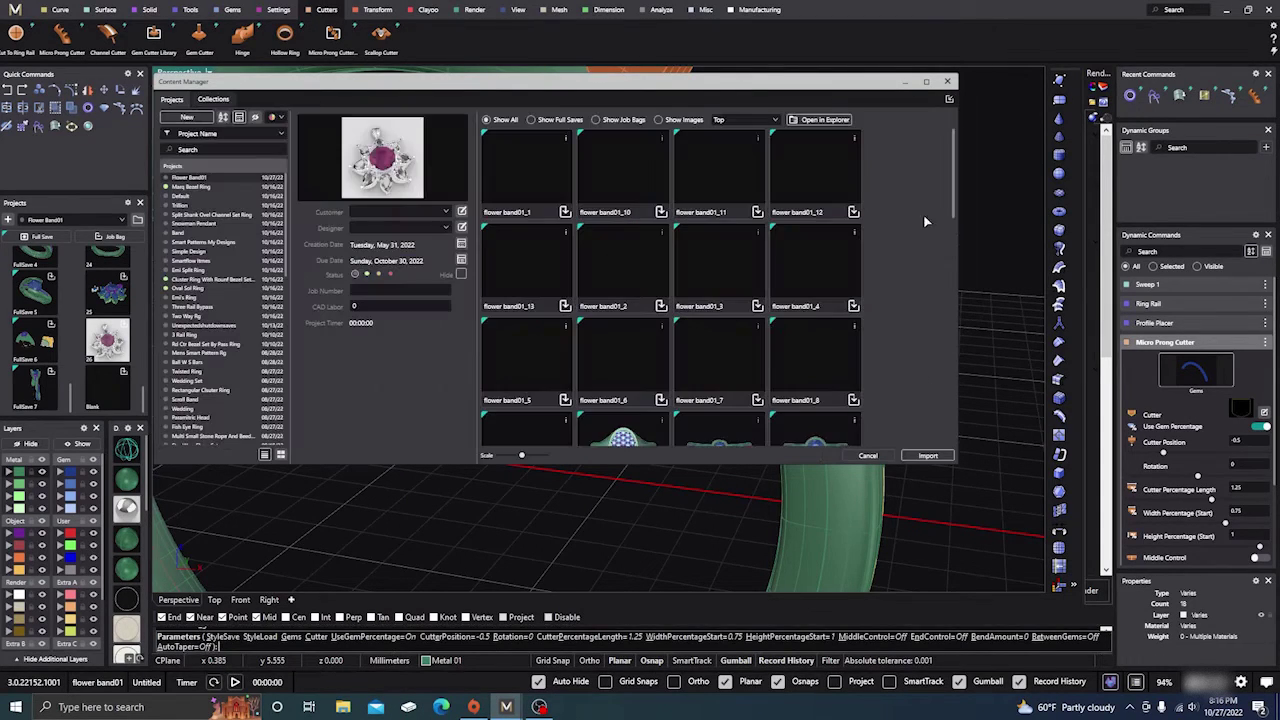
pyautogui.click(948, 81)
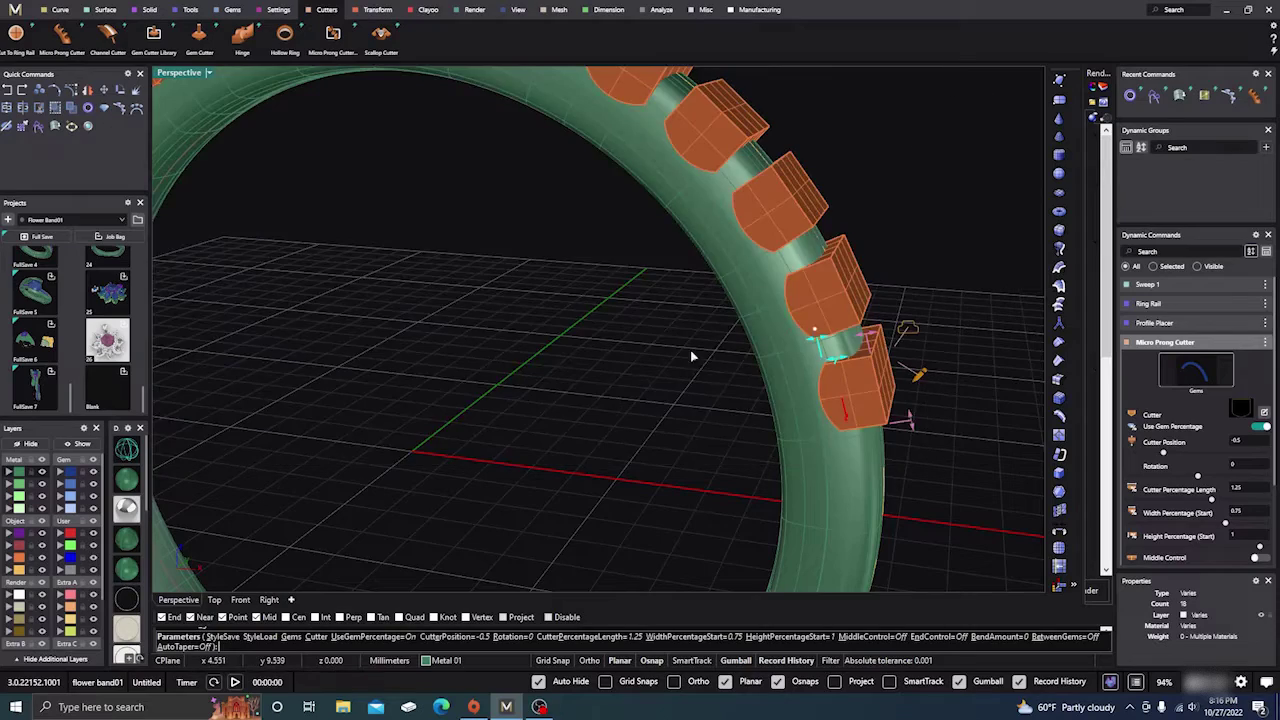
# Switch the Perspective view to wireframe and narrow the micro prong cutters to a start width of 61 %.
pyautogui.scroll(-3, 685, 350)
pyautogui.scroll(1, 694, 343)
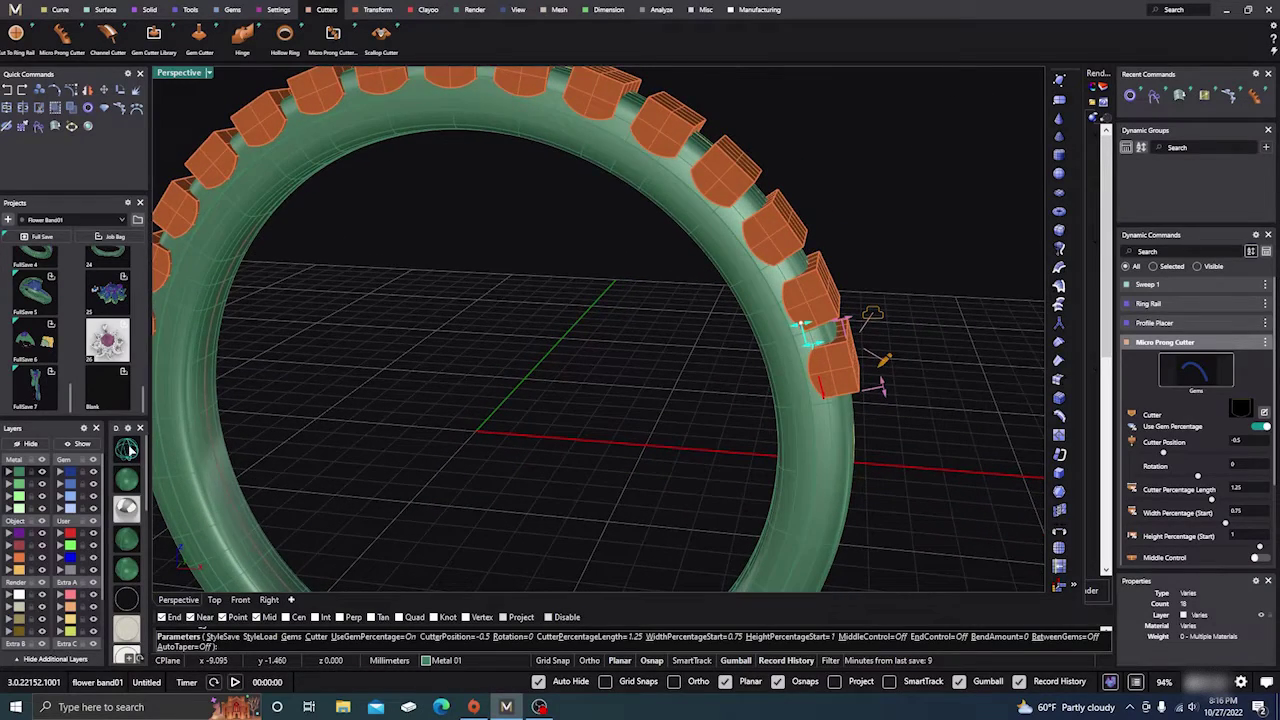
pyautogui.click(127, 450)
pyautogui.scroll(-5, 445, 345)
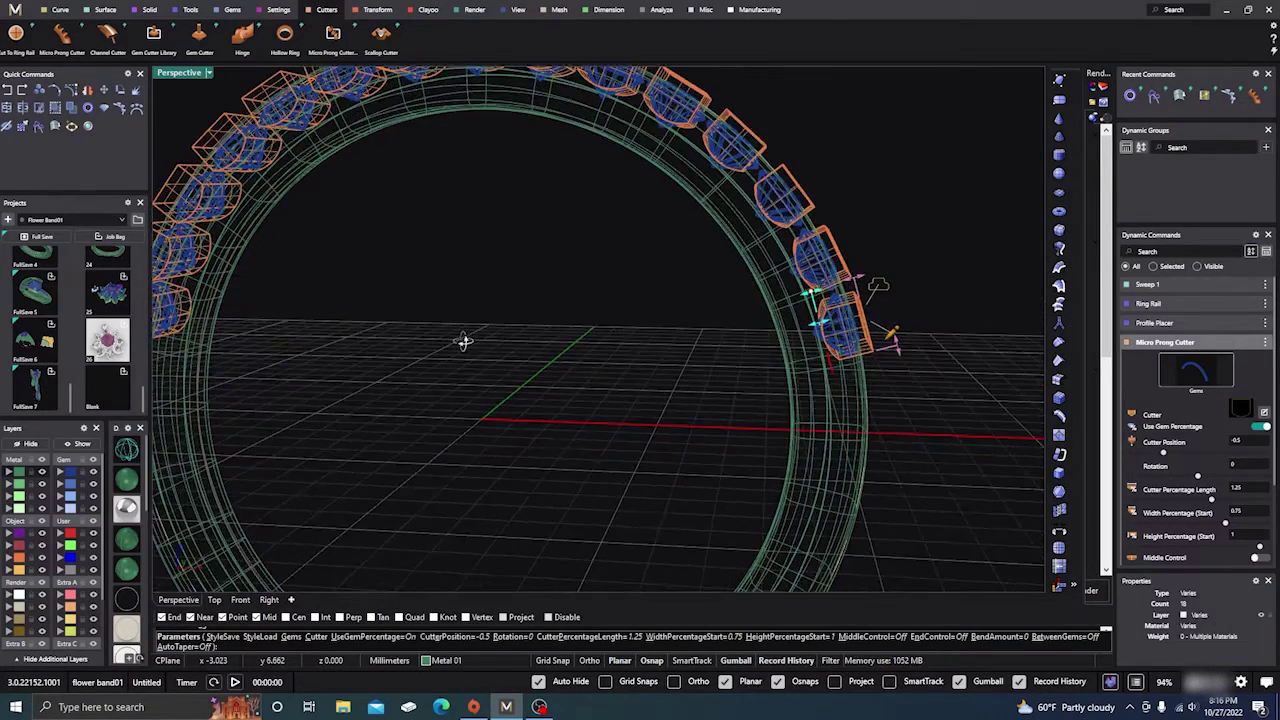
pyautogui.moveTo(570, 428); pyautogui.dragTo(423, 429, button='right')
pyautogui.scroll(3, 505, 349)
pyautogui.scroll(2, 660, 372)
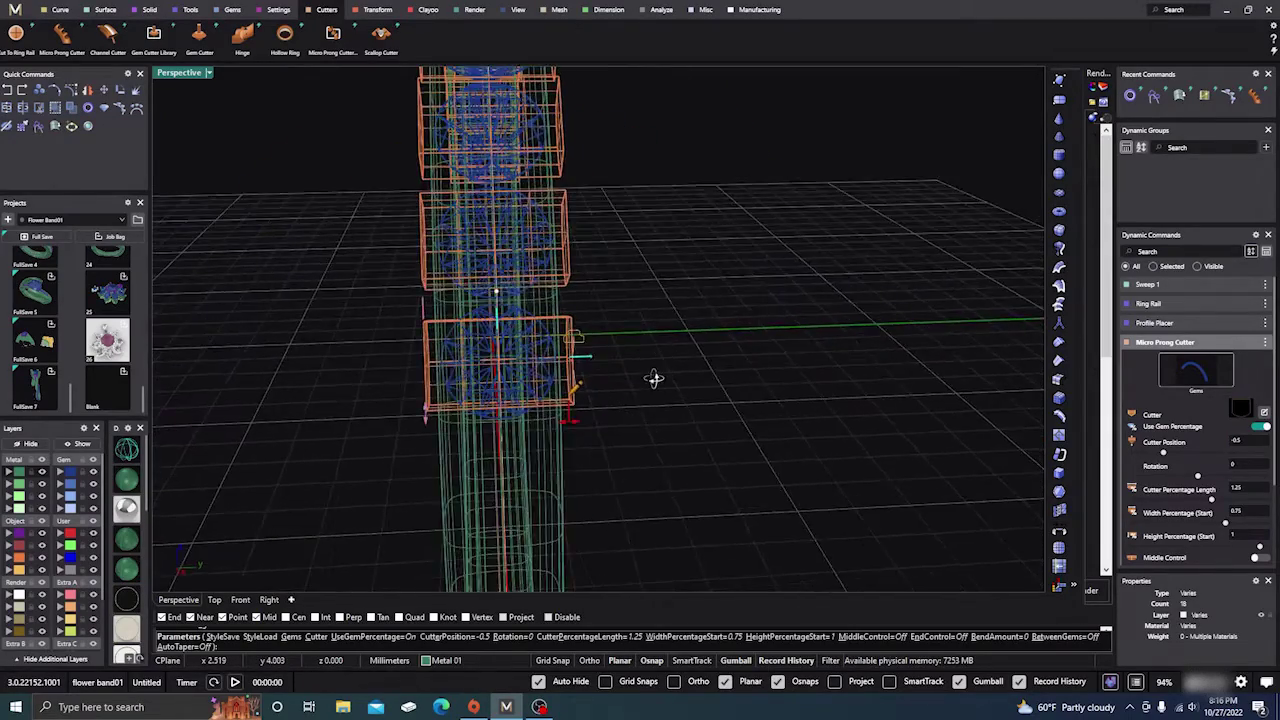
pyautogui.scroll(2, 512, 326)
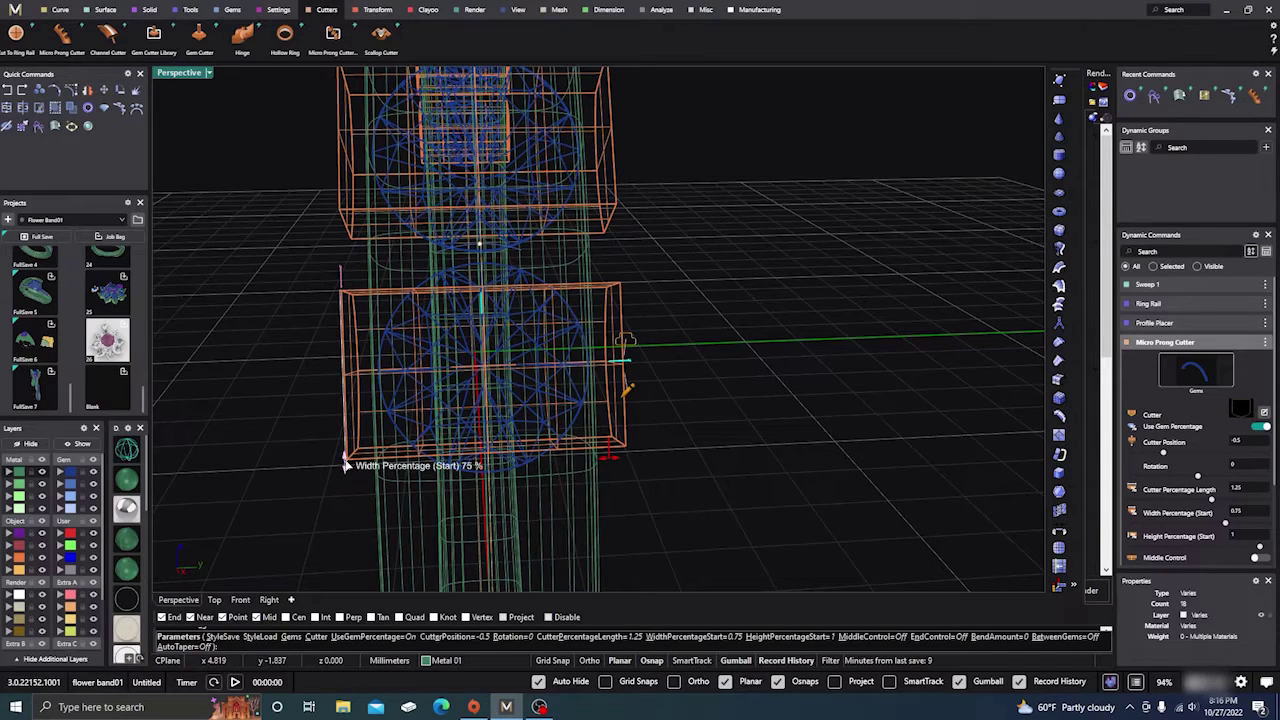
pyautogui.moveTo(344, 463); pyautogui.dragTo(357, 436)
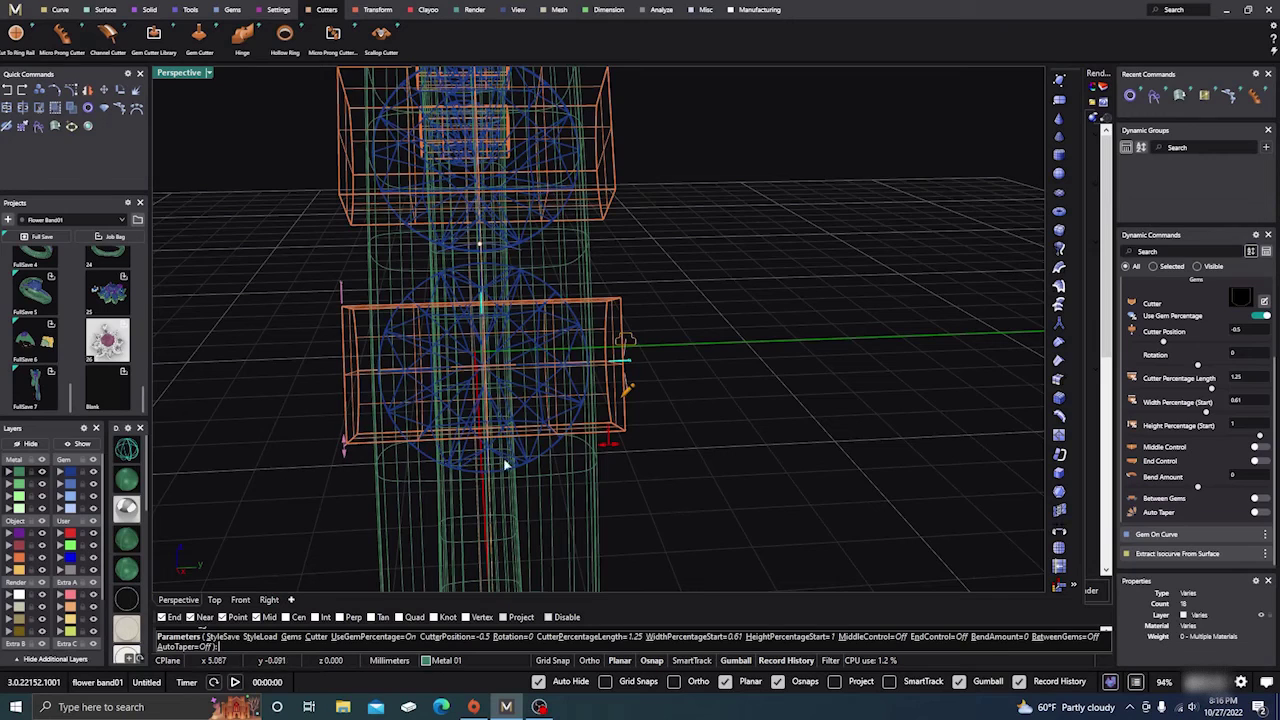
# Lengthen the cutters across the band to a cutter percentage length of 1.6 and check them in shaded display.
pyautogui.moveTo(607, 450); pyautogui.dragTo(622, 442)
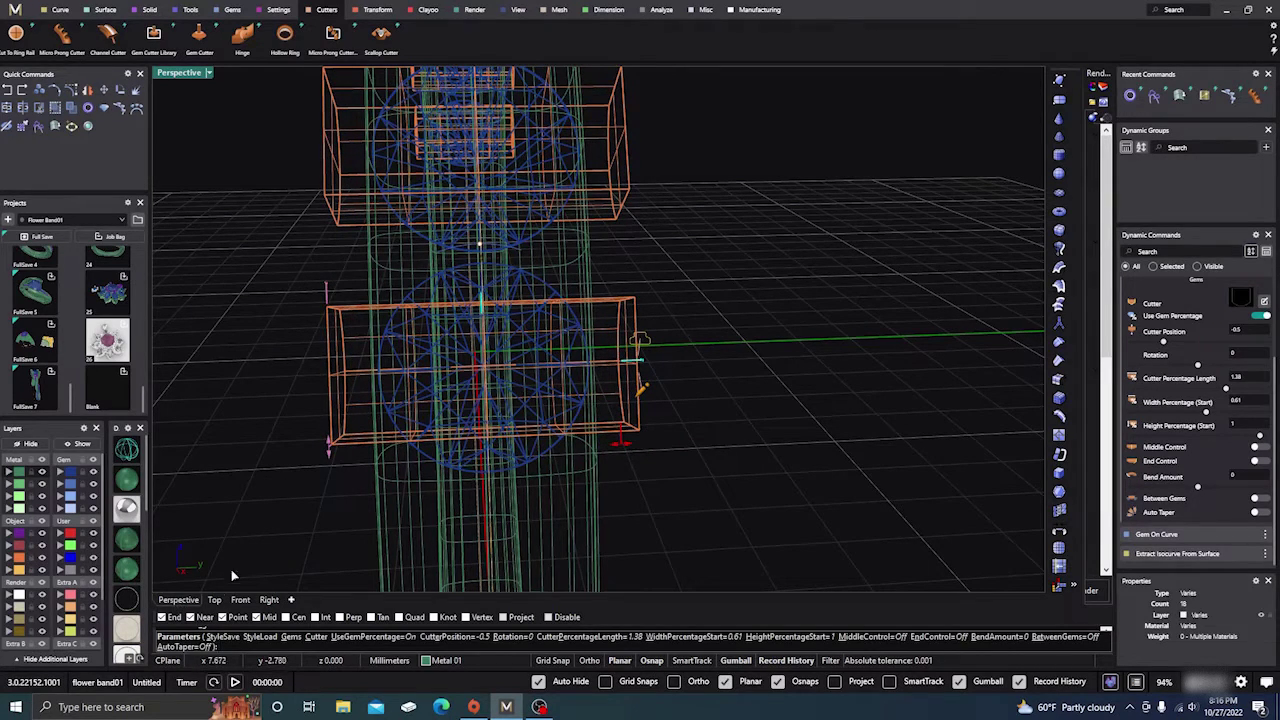
pyautogui.doubleClick(190, 600)
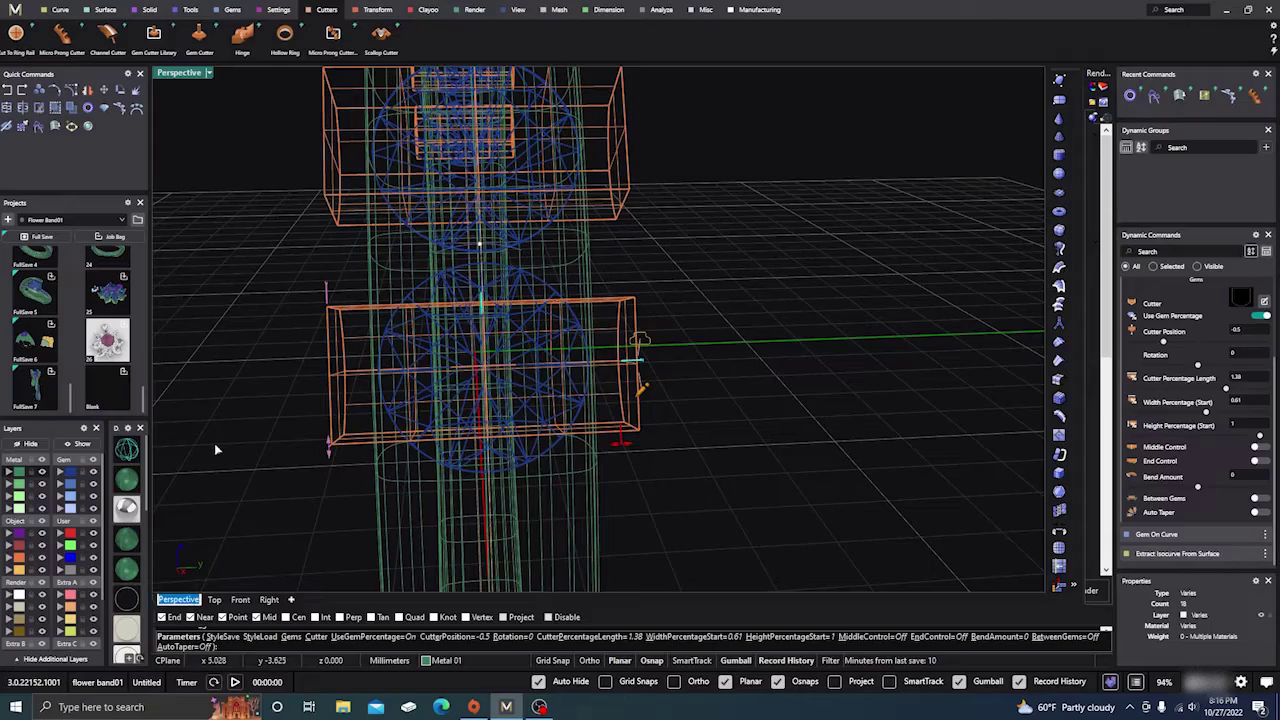
pyautogui.moveTo(218, 441); pyautogui.dragTo(258, 463, button='right')
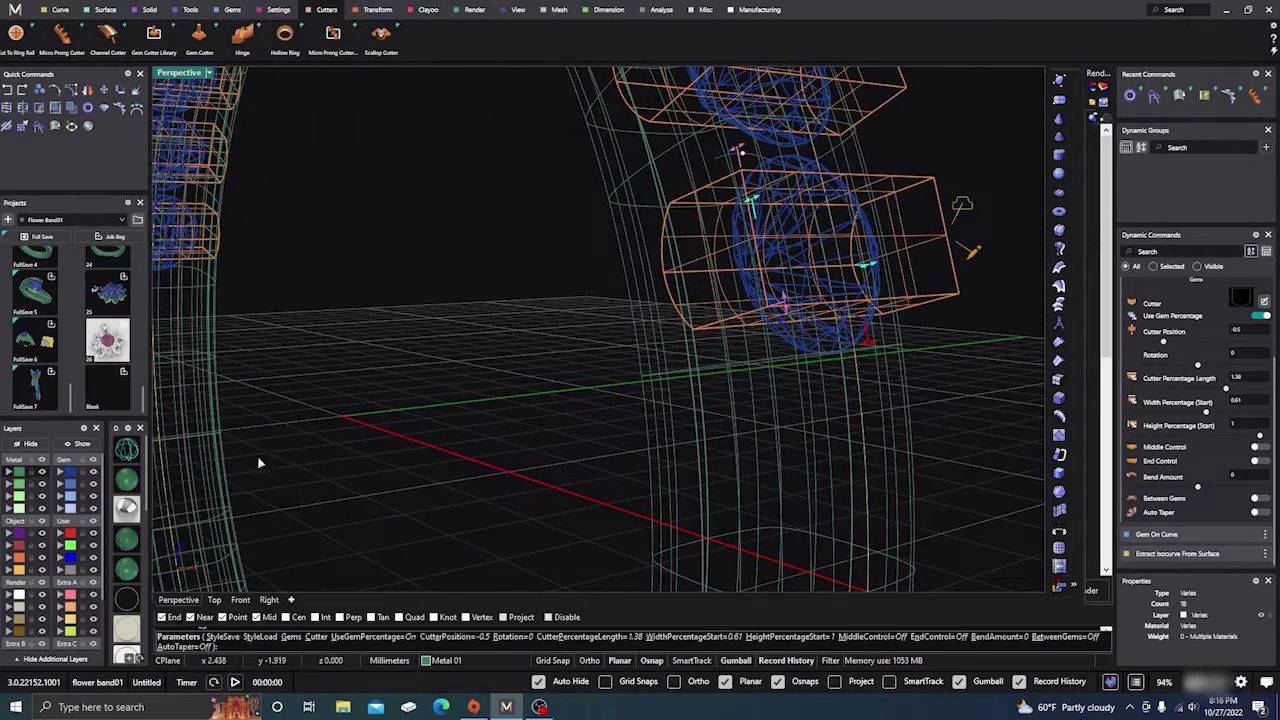
pyautogui.click(130, 479)
pyautogui.moveTo(392, 412)
pyautogui.mouseDown(button='right')
pyautogui.moveTo(469, 423)
pyautogui.moveTo(557, 409)
pyautogui.moveTo(423, 429)
pyautogui.moveTo(453, 425)
pyautogui.mouseUp(button='right')
pyautogui.moveTo(634, 398); pyautogui.dragTo(668, 405)
pyautogui.moveTo(374, 466); pyautogui.dragTo(632, 352, button='right')
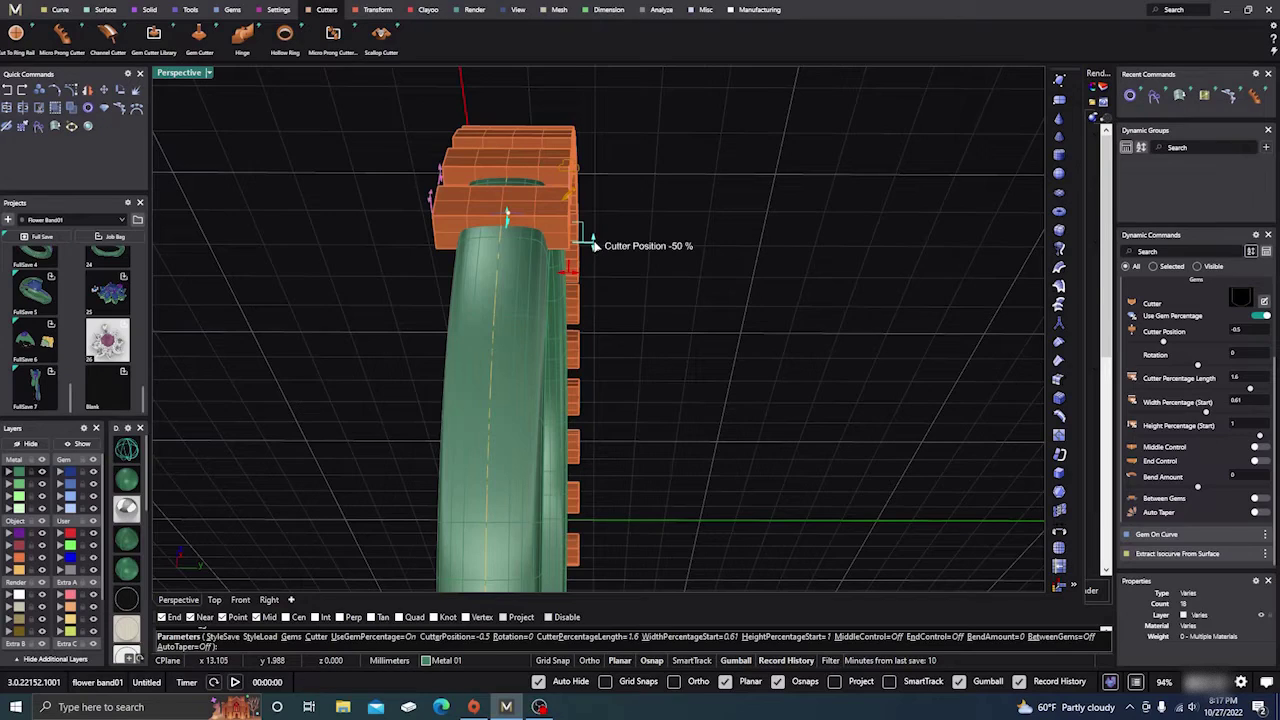
pyautogui.moveTo(593, 244); pyautogui.dragTo(650, 345, button='right')
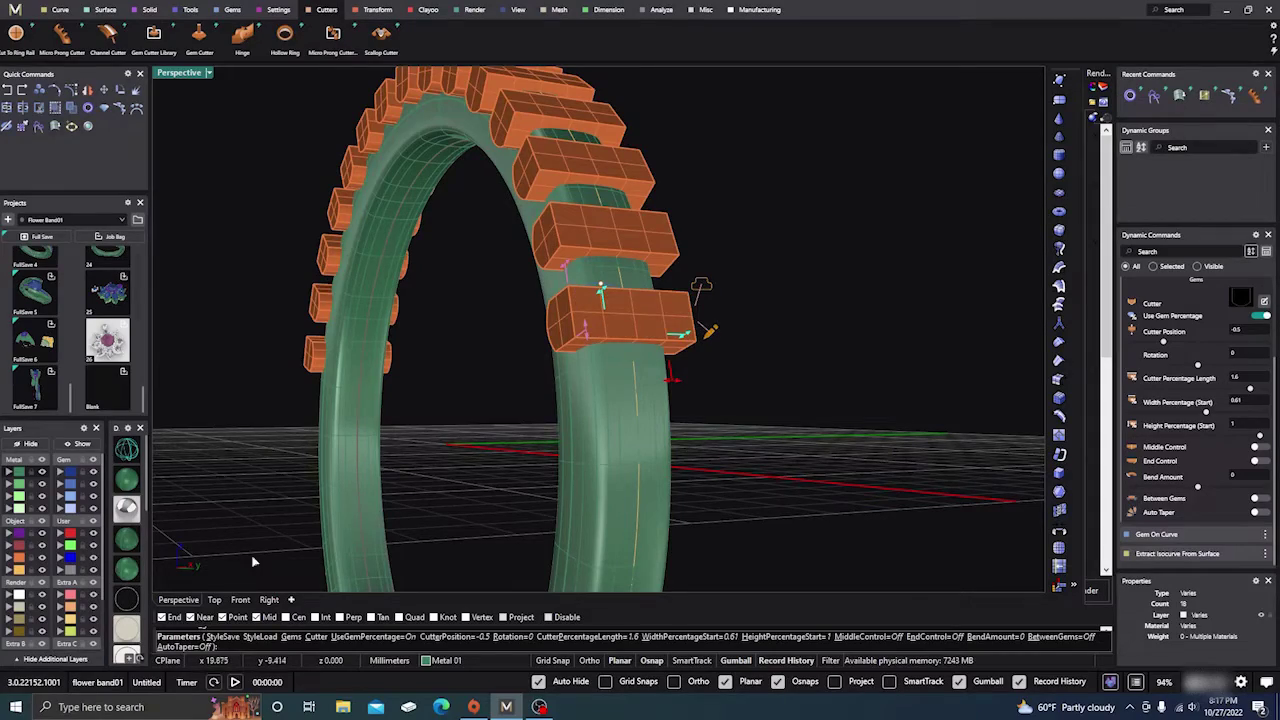
# Return to wireframe display and narrow the cutters' start width to 53 %.
pyautogui.click(130, 442)
pyautogui.moveTo(545, 452); pyautogui.dragTo(656, 471, button='right')
pyautogui.scroll(3, 741, 358)
pyautogui.moveTo(741, 364); pyautogui.dragTo(600, 360, button='right')
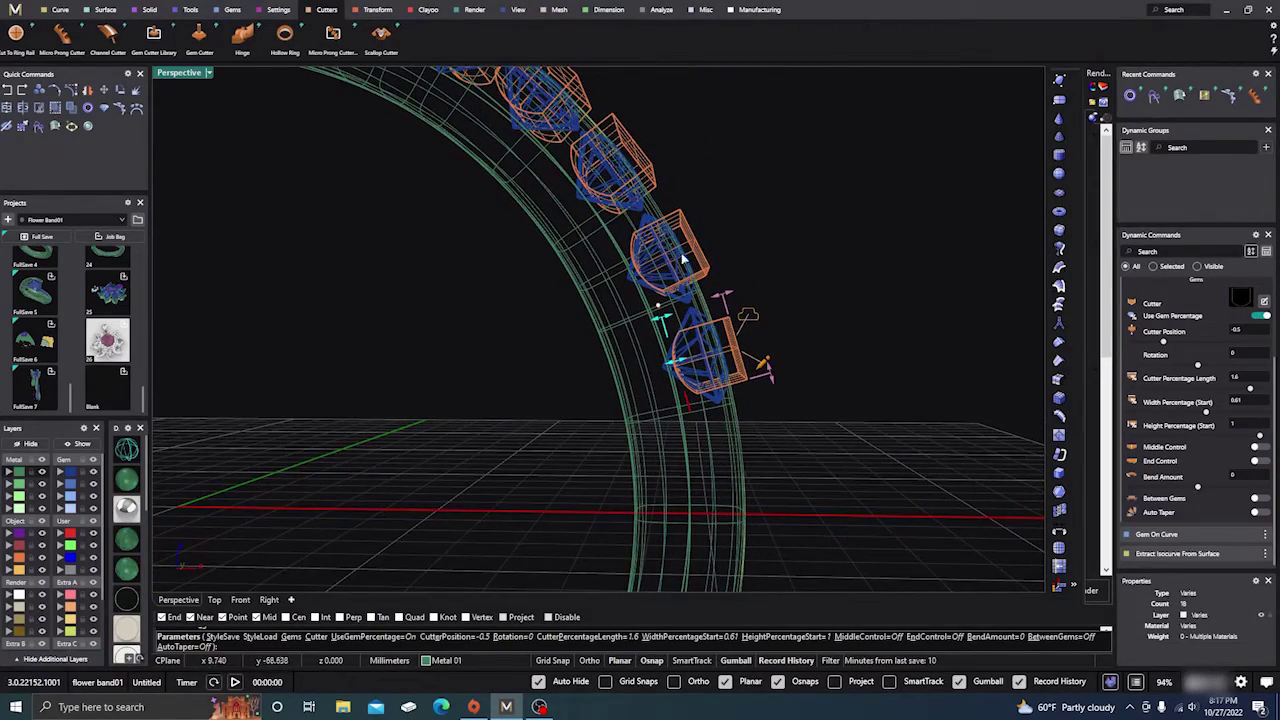
pyautogui.scroll(3, 692, 335)
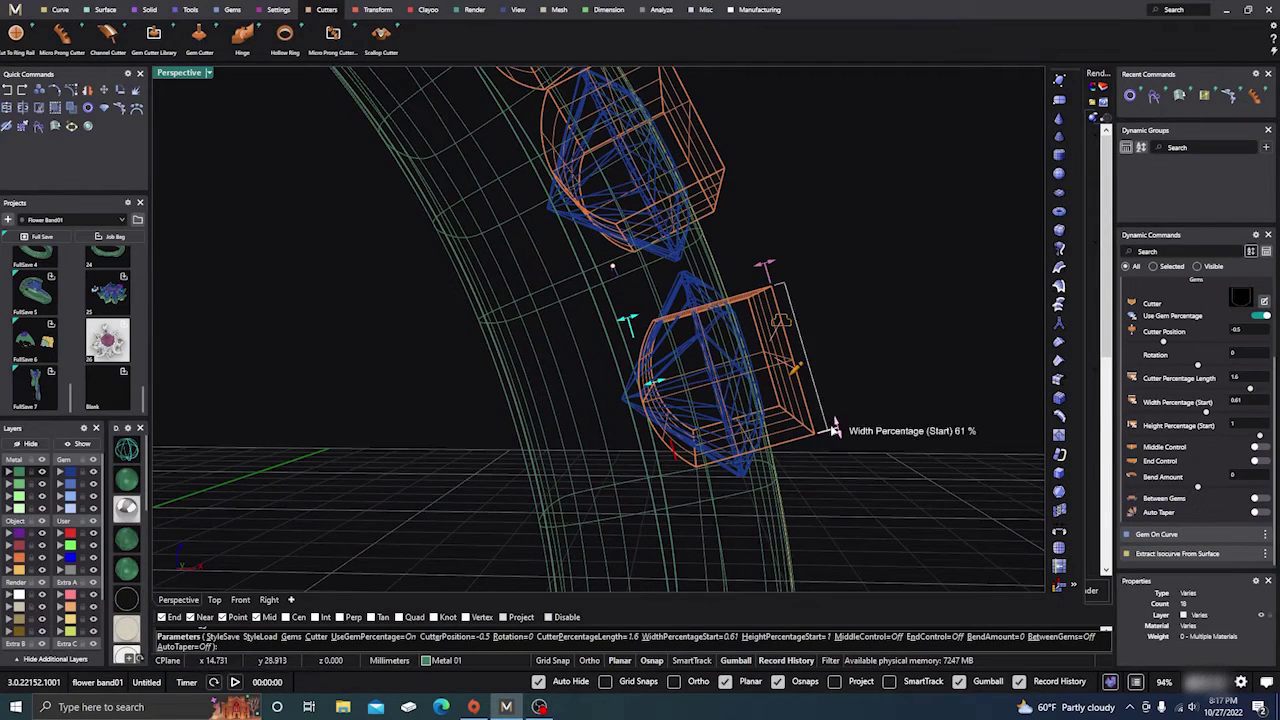
pyautogui.moveTo(851, 405); pyautogui.dragTo(852, 394, button='right')
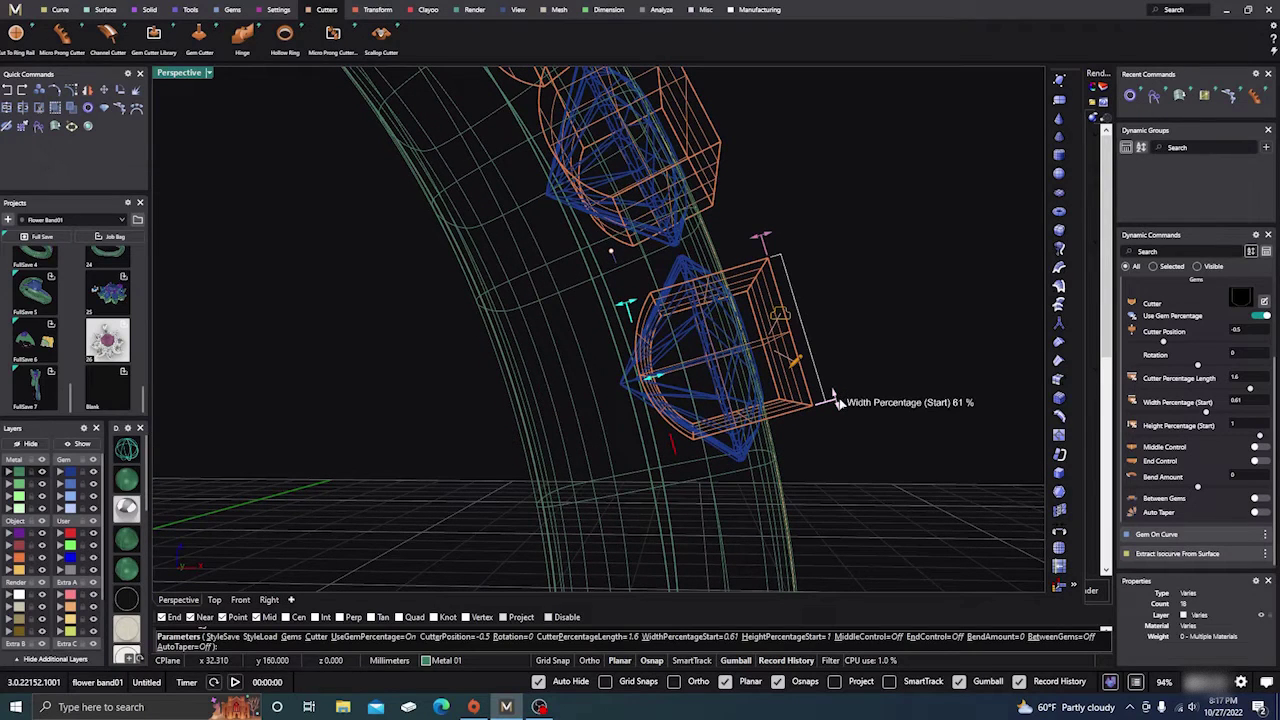
pyautogui.moveTo(836, 402); pyautogui.dragTo(834, 388)
pyautogui.moveTo(859, 308); pyautogui.dragTo(846, 310, button='right')
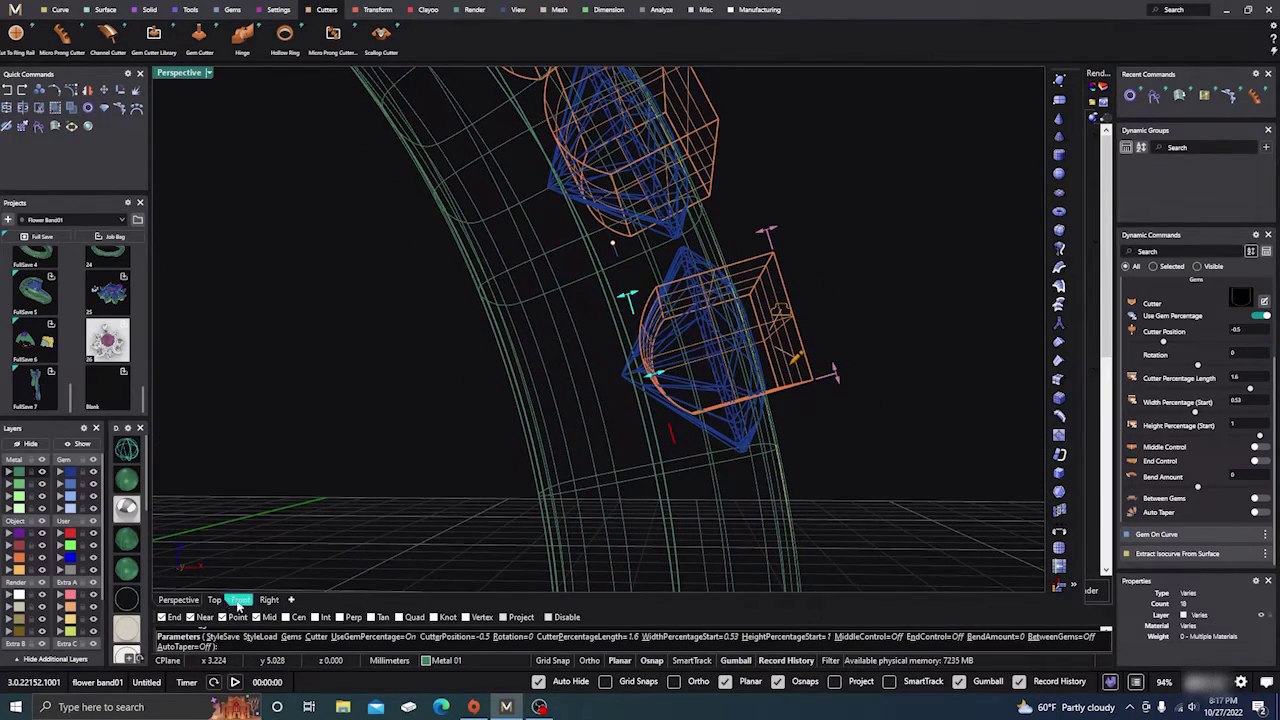
# Bend the micro prong cutters by 0.3 mm while working in the Front view.
pyautogui.click(240, 599)
pyautogui.scroll(10, 892, 322)
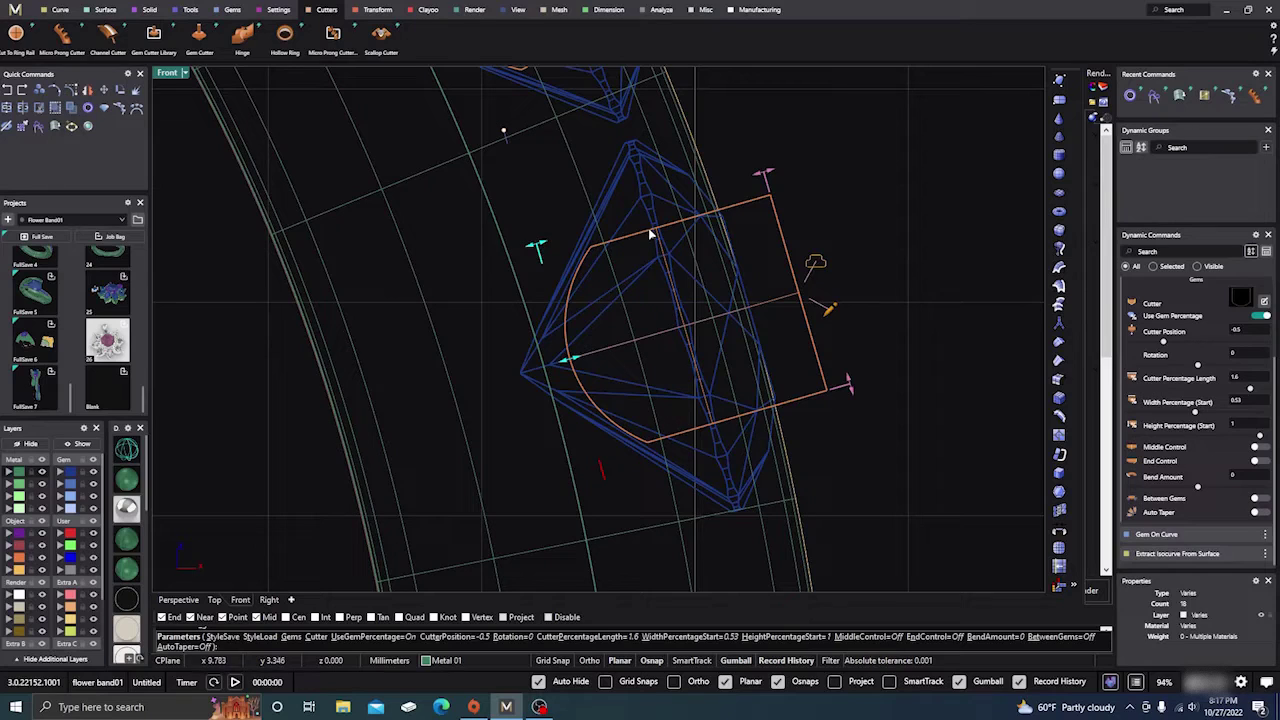
pyautogui.moveTo(537, 249); pyautogui.dragTo(597, 230)
pyautogui.scroll(-3, 625, 245)
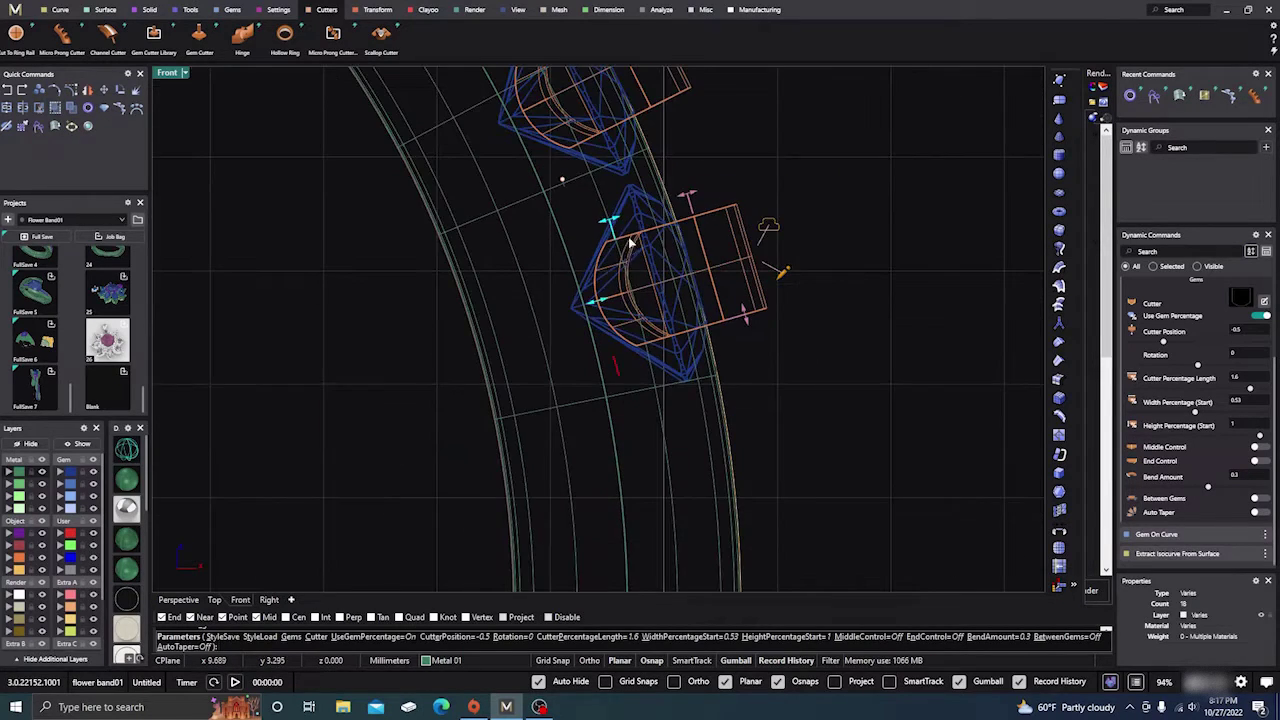
# Examine the bent micro prong cutters against the band in the Perspective view, in both wireframe and shaded display.
pyautogui.click(178, 600)
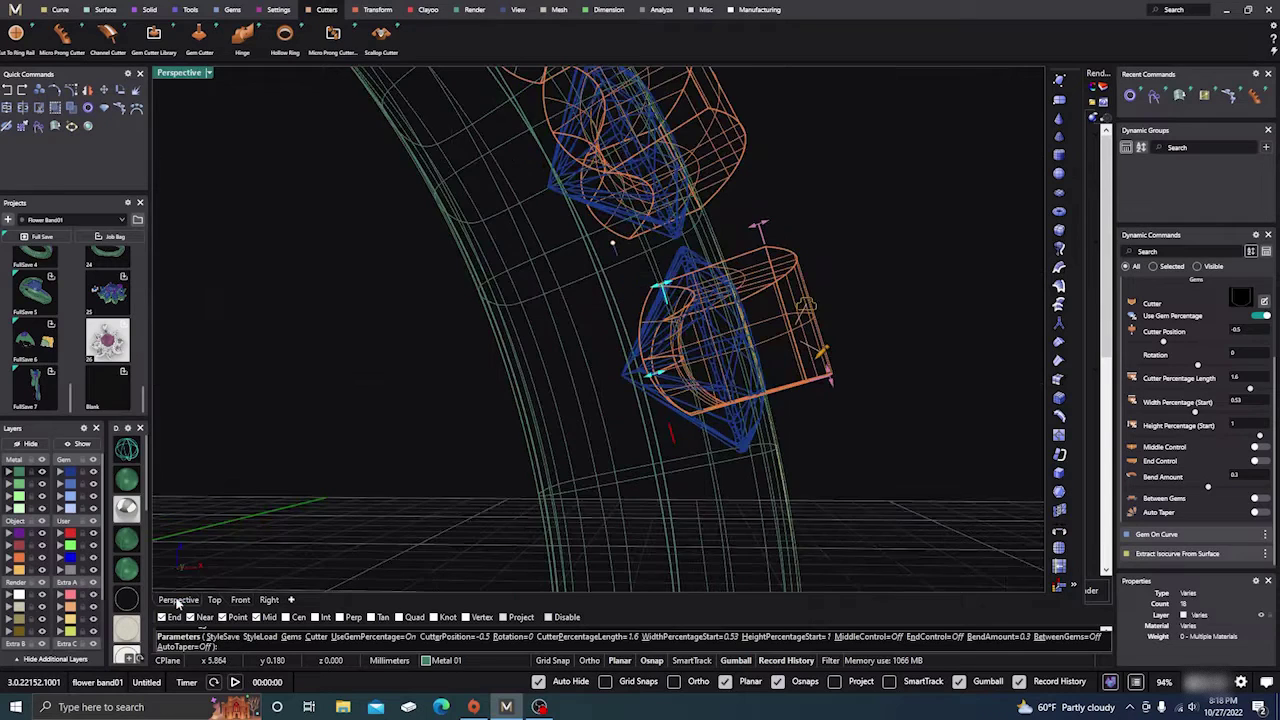
pyautogui.moveTo(409, 429); pyautogui.dragTo(393, 421, button='right')
pyautogui.scroll(-3, 407, 422)
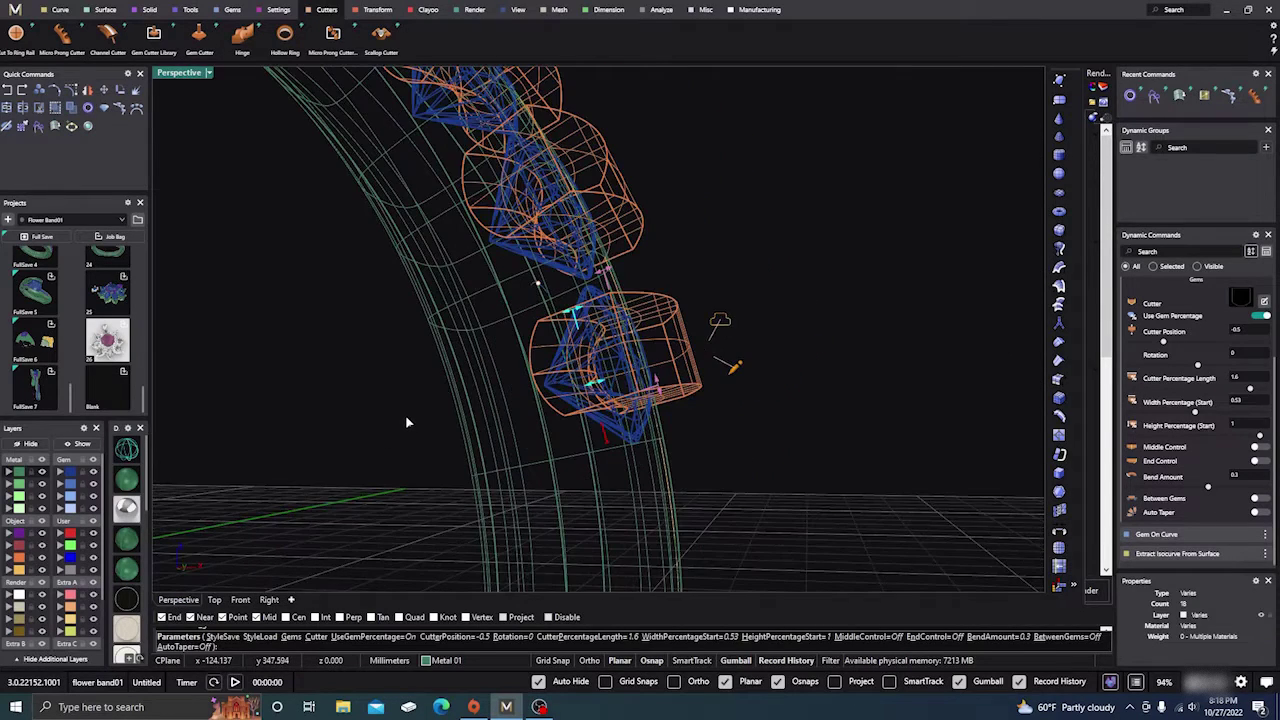
pyautogui.scroll(3, 342, 451)
pyautogui.click(127, 480)
pyautogui.moveTo(332, 450)
pyautogui.mouseDown(button='right')
pyautogui.moveTo(343, 497)
pyautogui.moveTo(332, 504)
pyautogui.moveTo(381, 480)
pyautogui.mouseUp(button='right')
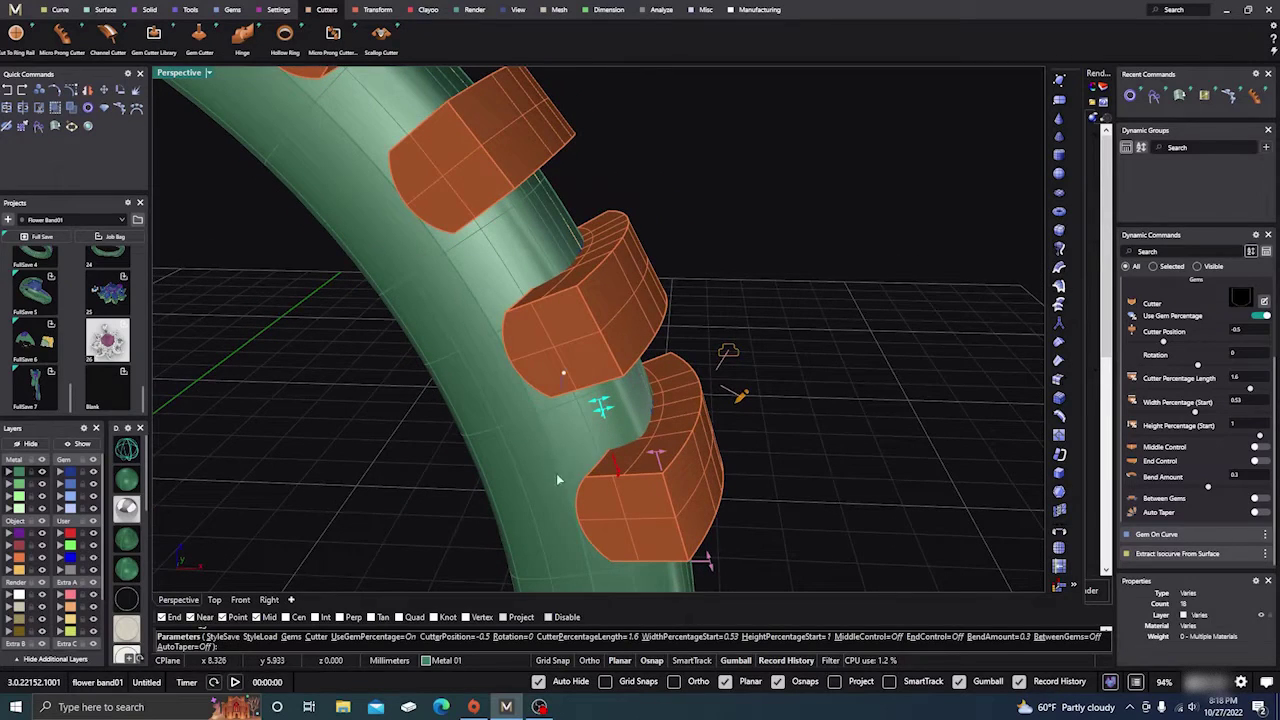
pyautogui.moveTo(704, 428); pyautogui.dragTo(755, 432, button='right')
pyautogui.scroll(-5, 746, 400)
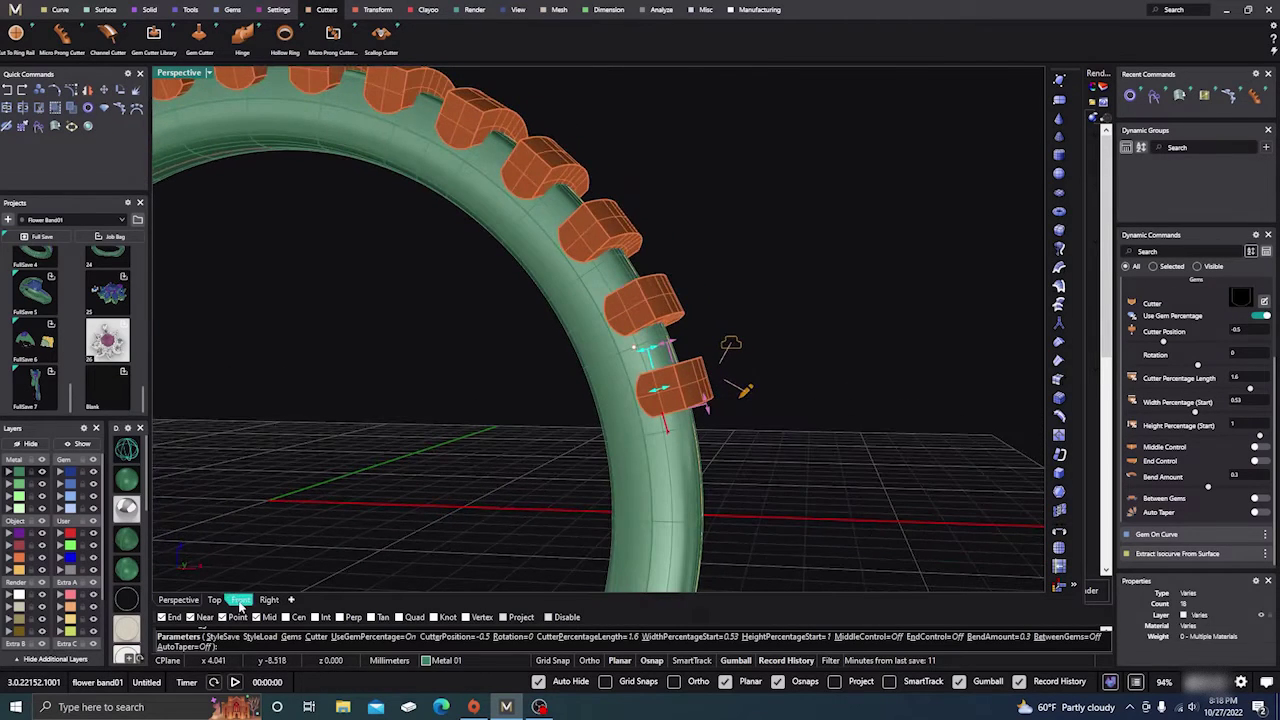
# Set the cutters' position to -0.3 and bend amount to 0.14 in the wireframe Front view, and finish the cutters.
pyautogui.click(240, 600)
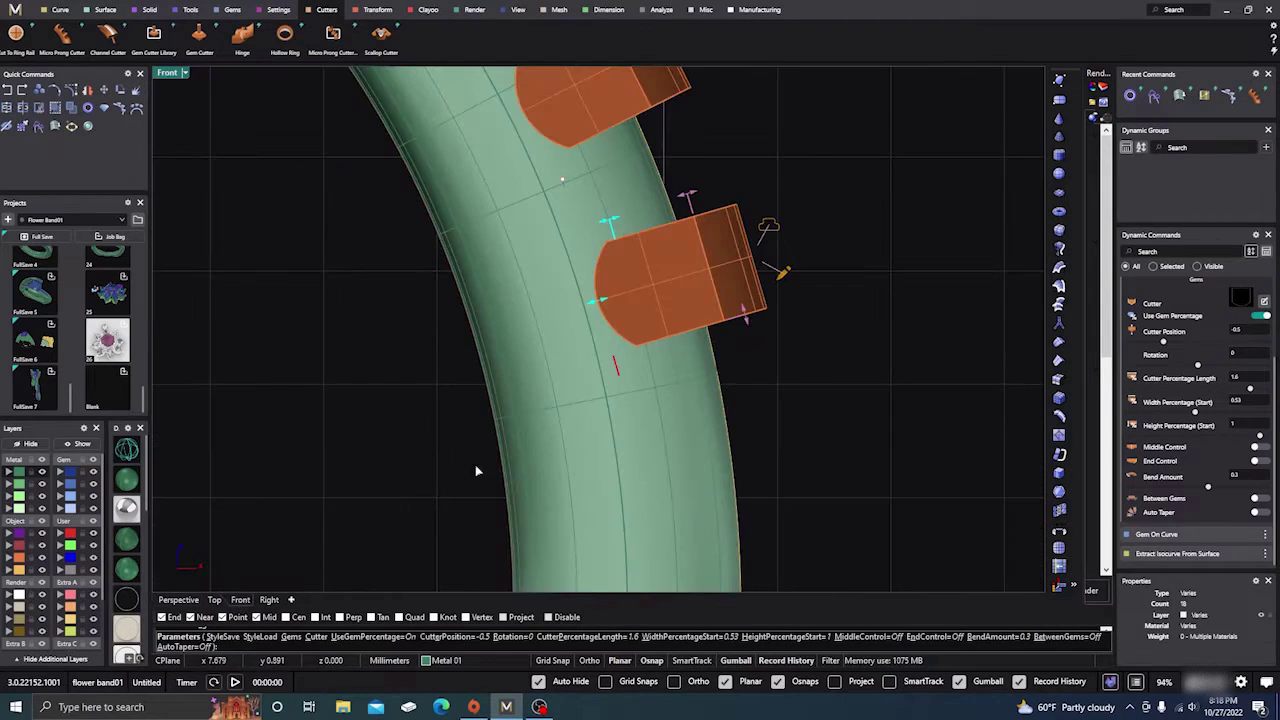
pyautogui.click(127, 451)
pyautogui.scroll(6, 779, 226)
pyautogui.scroll(-4, 768, 303)
pyautogui.moveTo(801, 352); pyautogui.dragTo(808, 346, button='right')
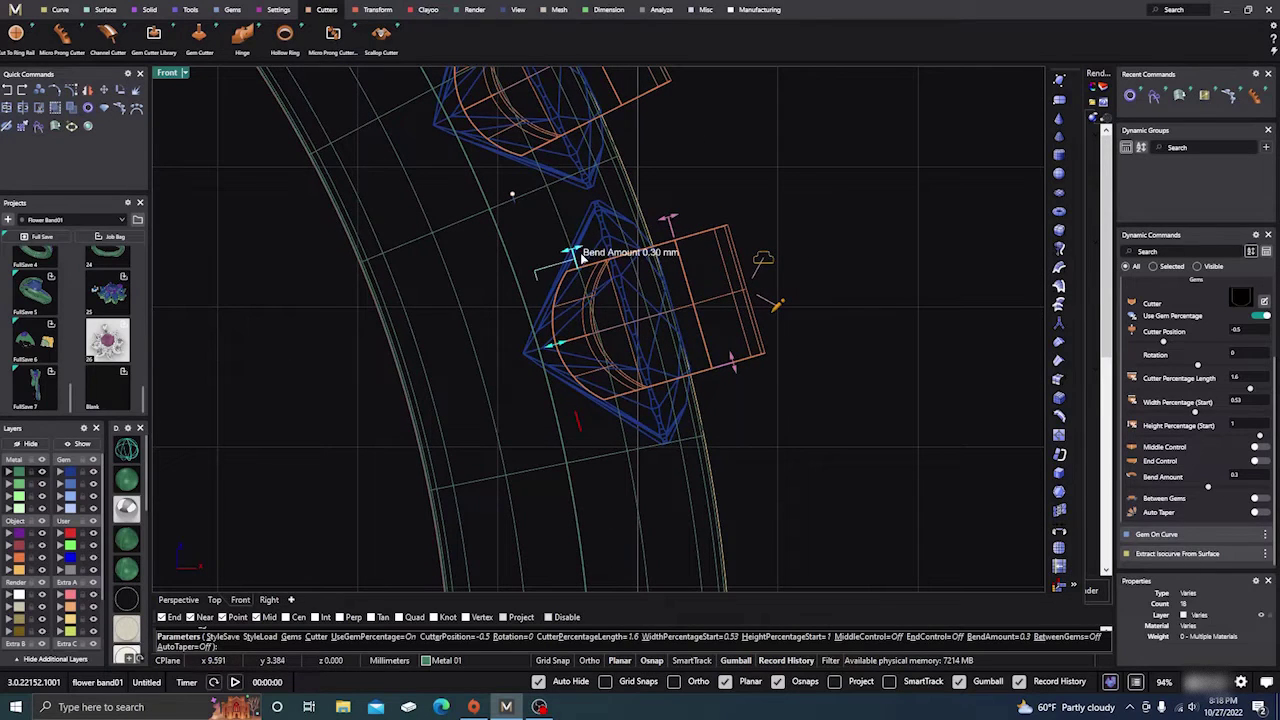
pyautogui.moveTo(574, 251); pyautogui.dragTo(573, 255)
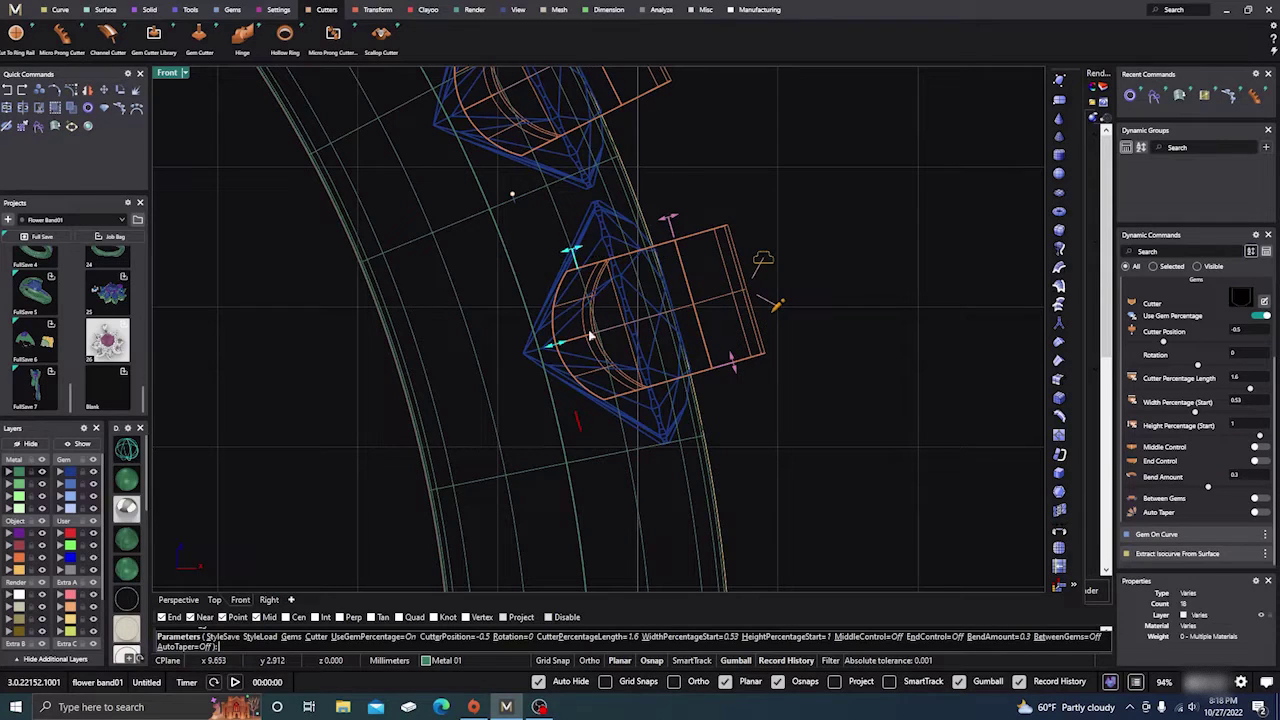
pyautogui.moveTo(558, 347); pyautogui.dragTo(588, 338)
pyautogui.moveTo(603, 240); pyautogui.dragTo(580, 249)
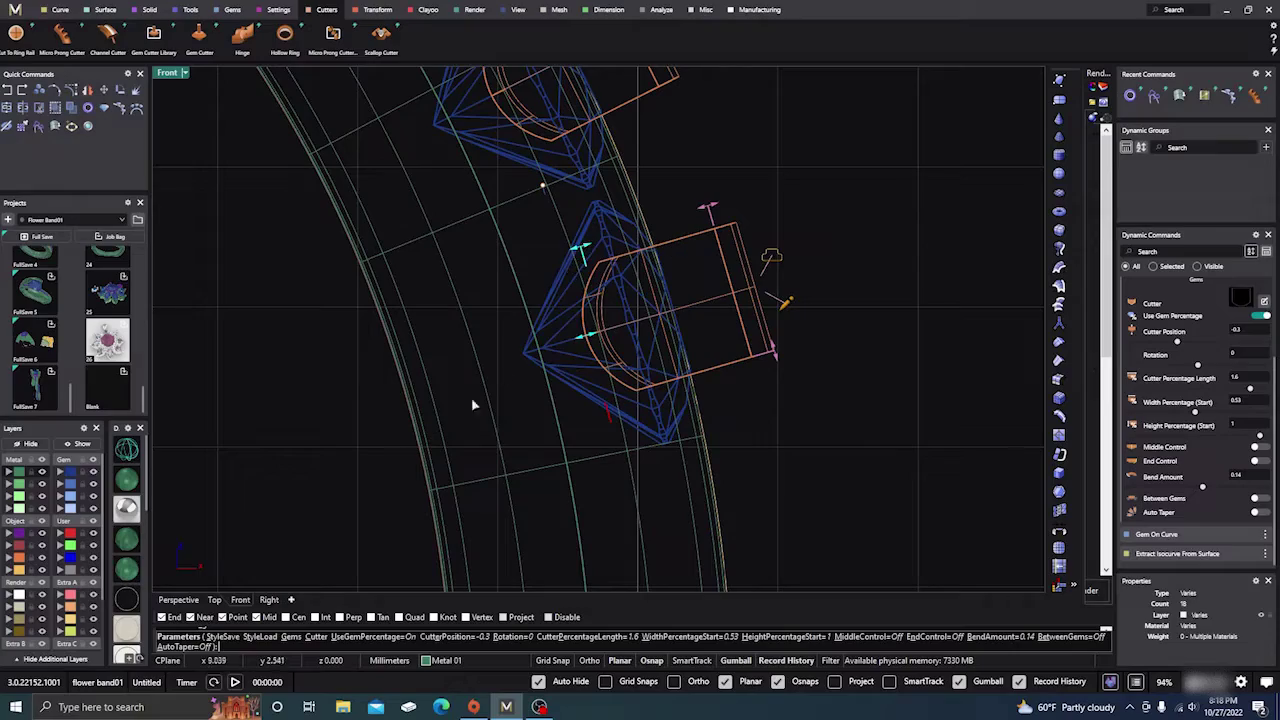
pyautogui.click(178, 599)
pyautogui.moveTo(360, 471); pyautogui.dragTo(520, 436, button='right')
pyautogui.rightClick(534, 435)
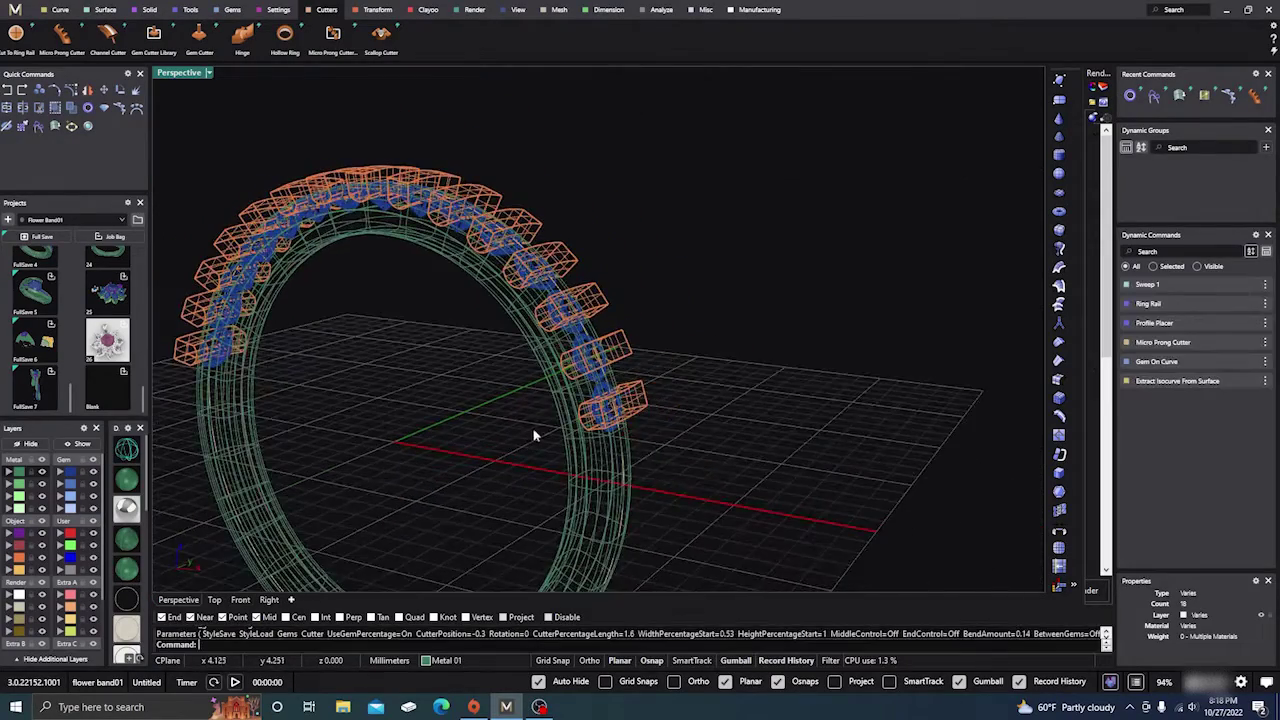
# Add a second set of micro prong cutters to the row of gems and place them between the gems.
pyautogui.scroll(6, 594, 346)
pyautogui.moveTo(658, 389); pyautogui.dragTo(622, 395, button='right')
pyautogui.scroll(-5, 775, 360)
pyautogui.moveTo(775, 363); pyautogui.dragTo(753, 394, button='right')
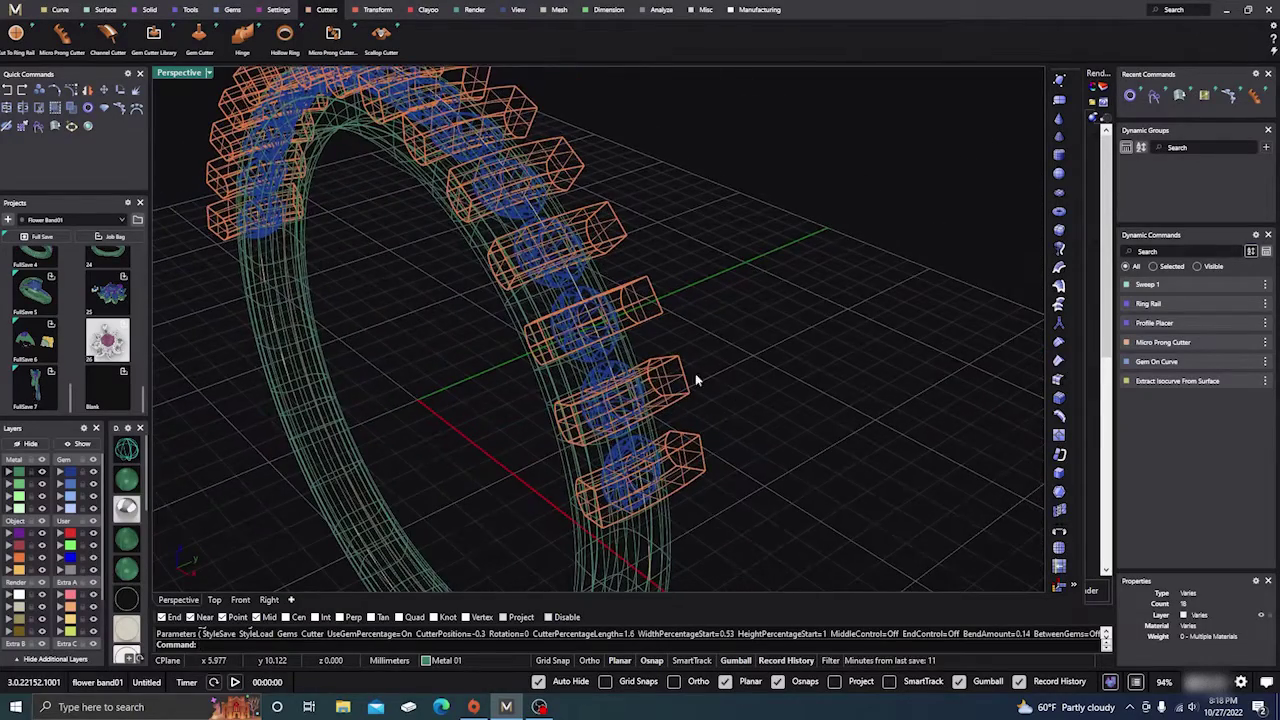
pyautogui.click(62, 33)
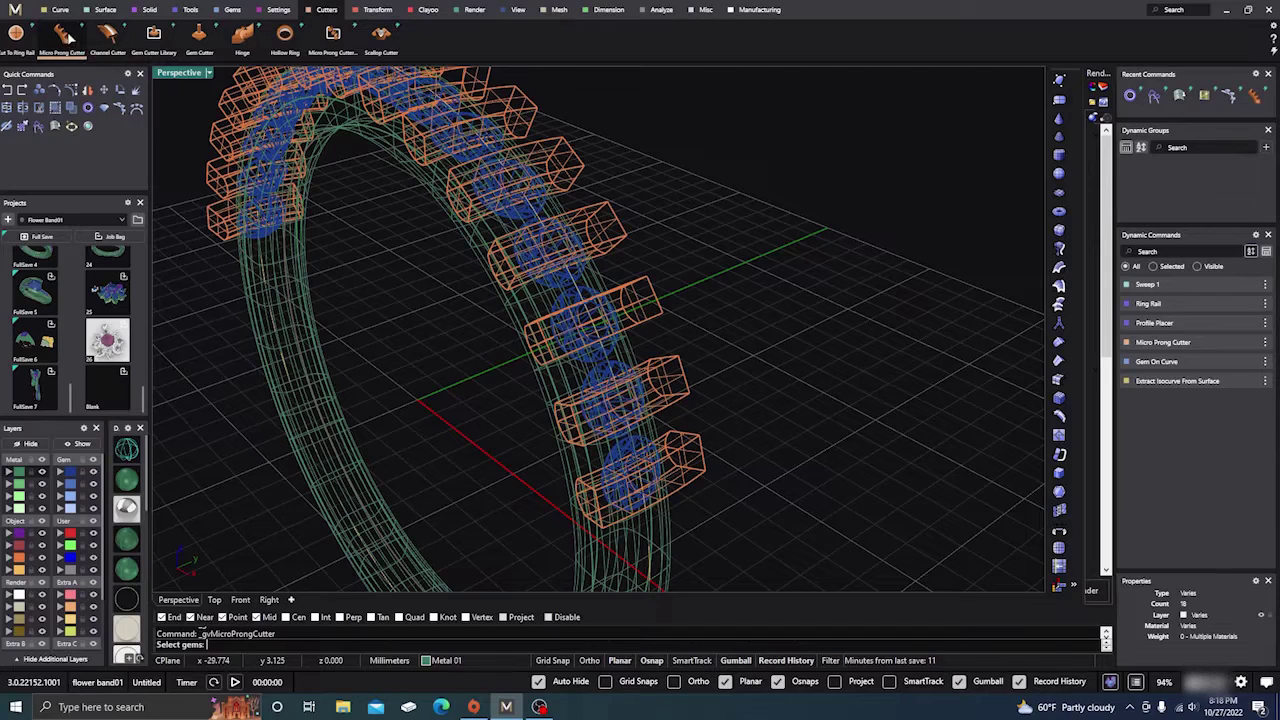
pyautogui.click(602, 361)
pyautogui.press('Return')
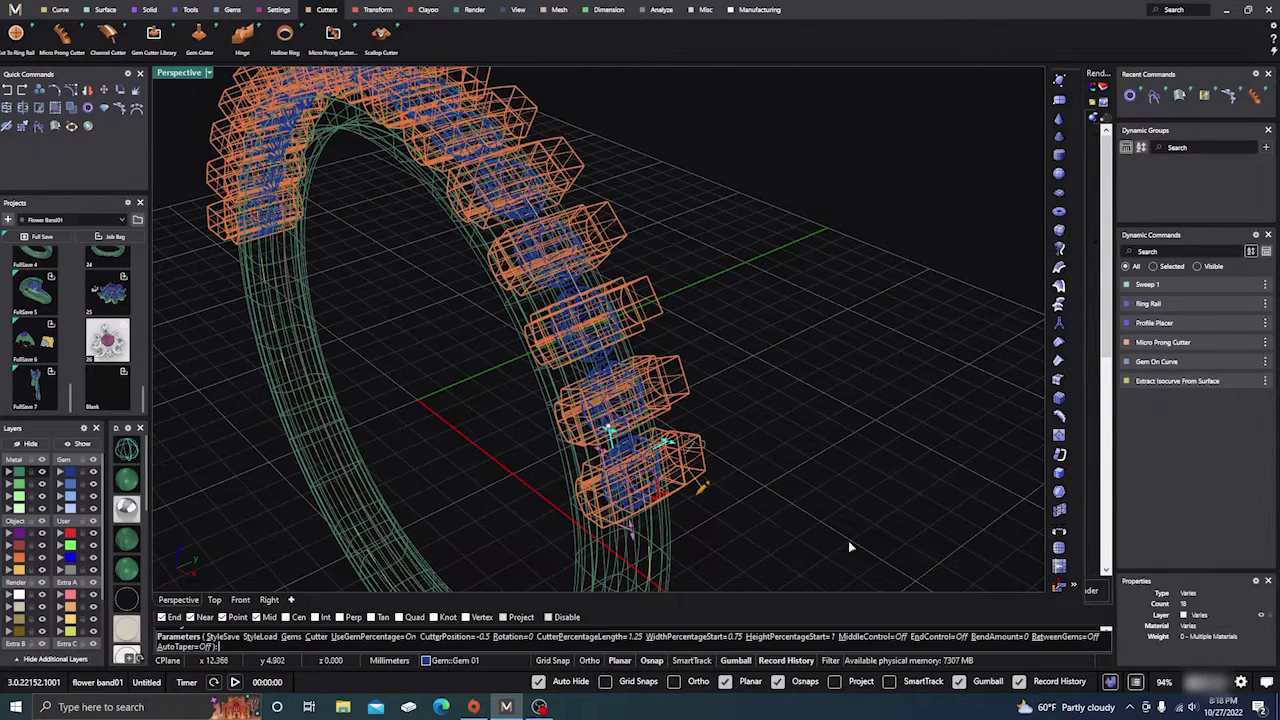
pyautogui.click(1050, 641)
# Narrow the between-gem cutters to a start width of 14 %, set their cutter position to -0.31 and finish them.
pyautogui.moveTo(889, 508); pyautogui.dragTo(824, 466, button='right')
pyautogui.moveTo(703, 473); pyautogui.dragTo(586, 429, button='right')
pyautogui.scroll(3, 546, 410)
pyautogui.scroll(1, 509, 398)
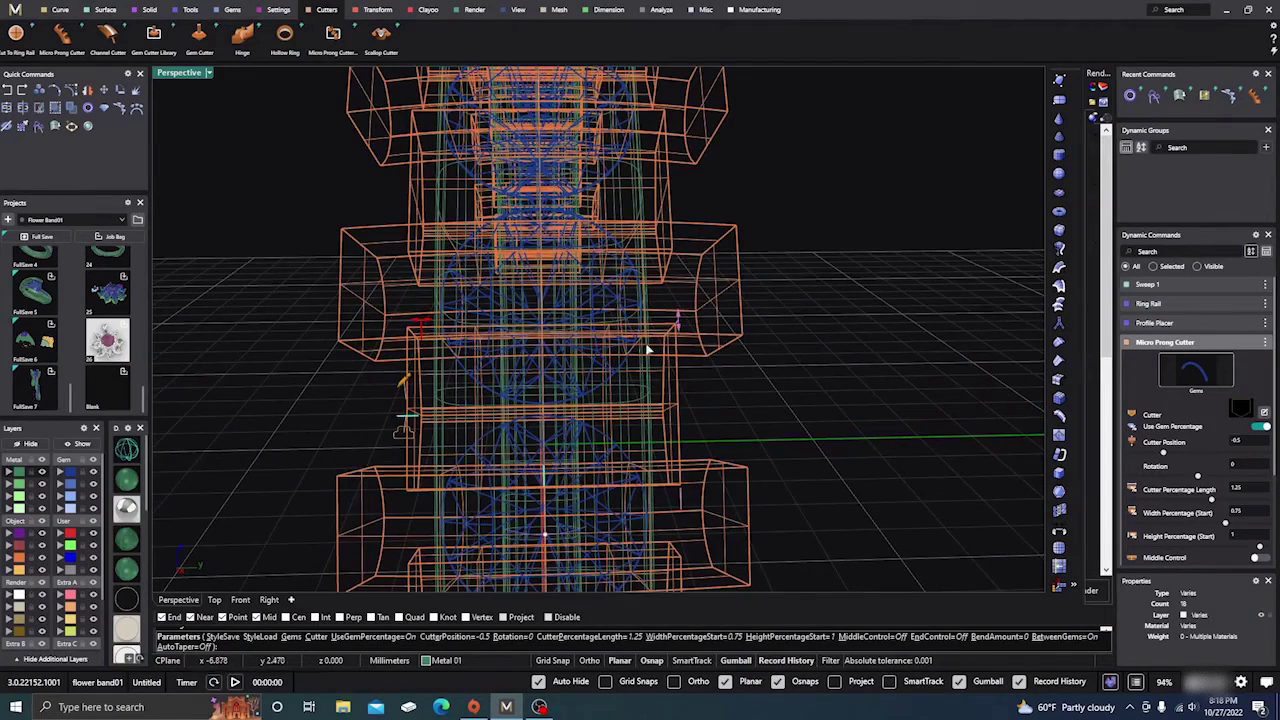
pyautogui.moveTo(678, 316)
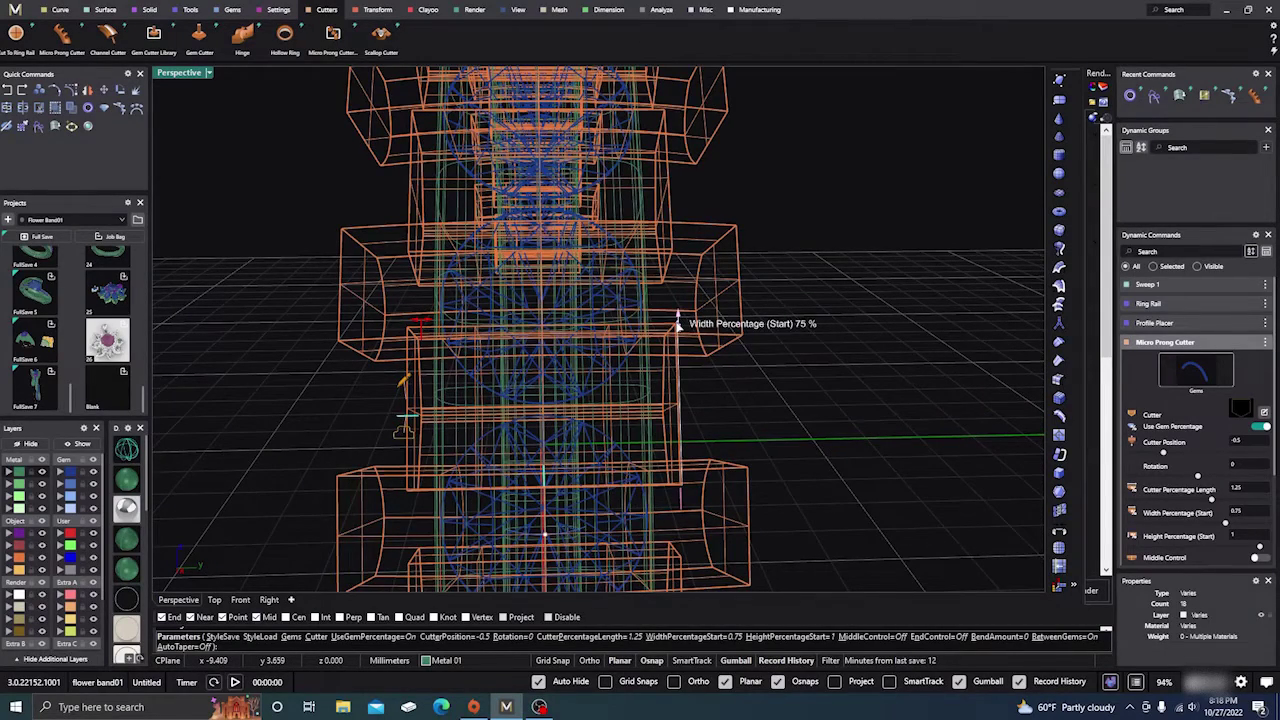
pyautogui.moveTo(678, 320); pyautogui.dragTo(686, 454)
pyautogui.moveTo(760, 408); pyautogui.dragTo(394, 484, button='right')
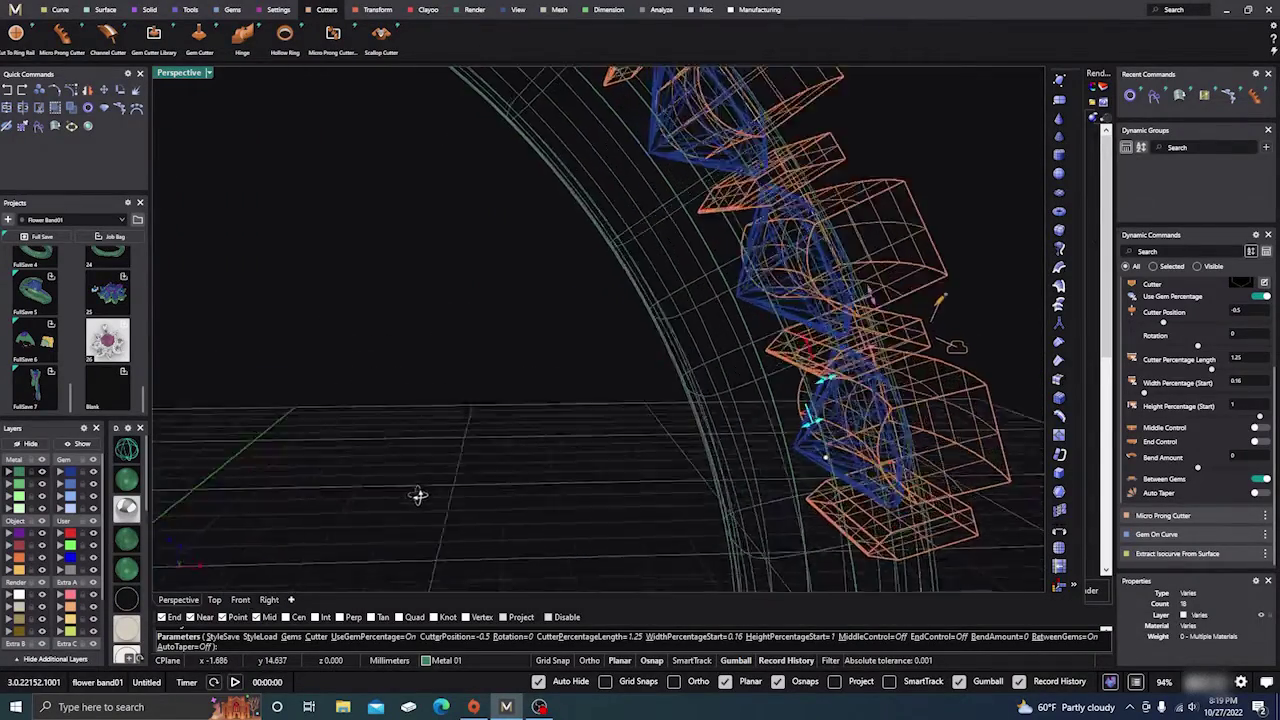
pyautogui.moveTo(418, 495); pyautogui.dragTo(376, 488, button='right')
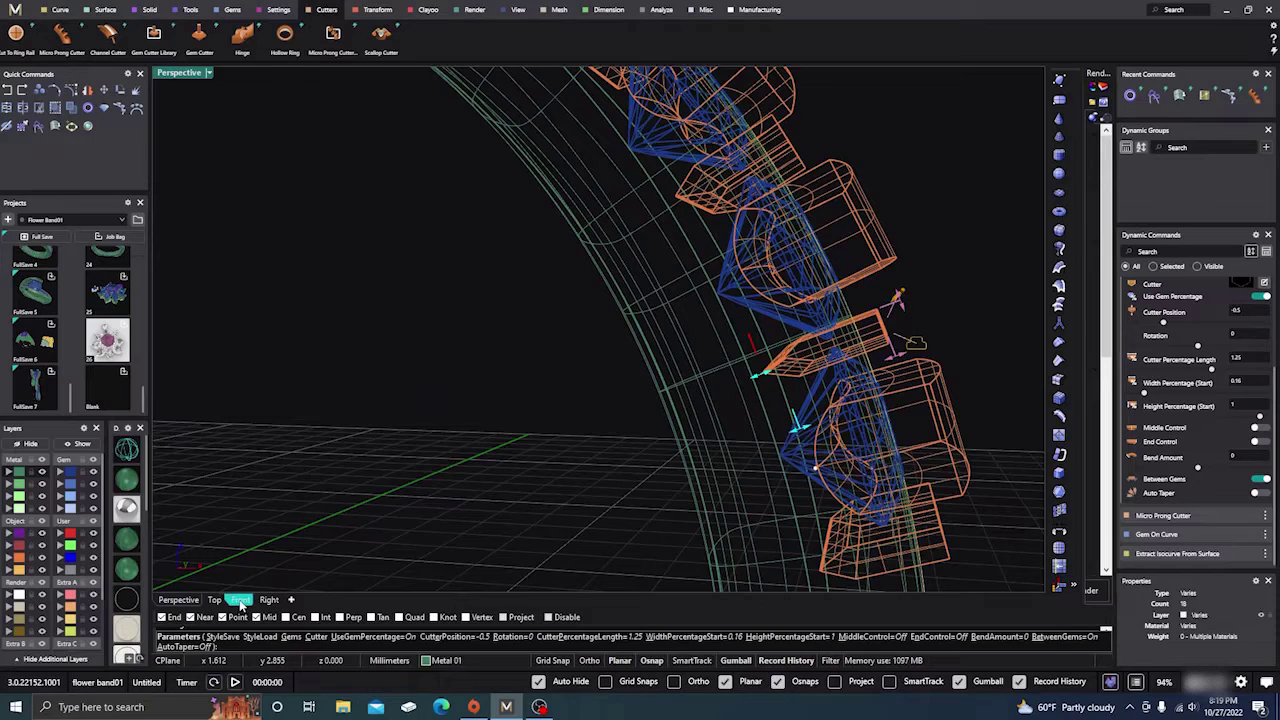
pyautogui.click(240, 599)
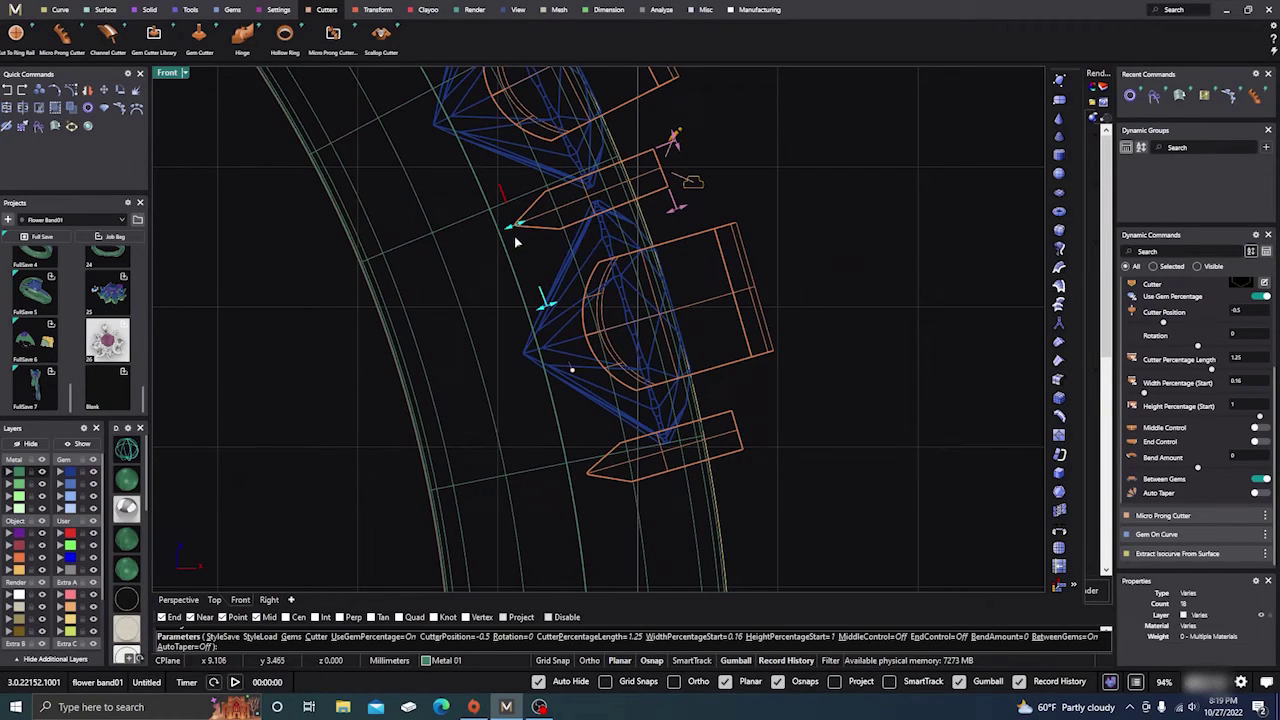
pyautogui.moveTo(516, 228); pyautogui.dragTo(545, 221)
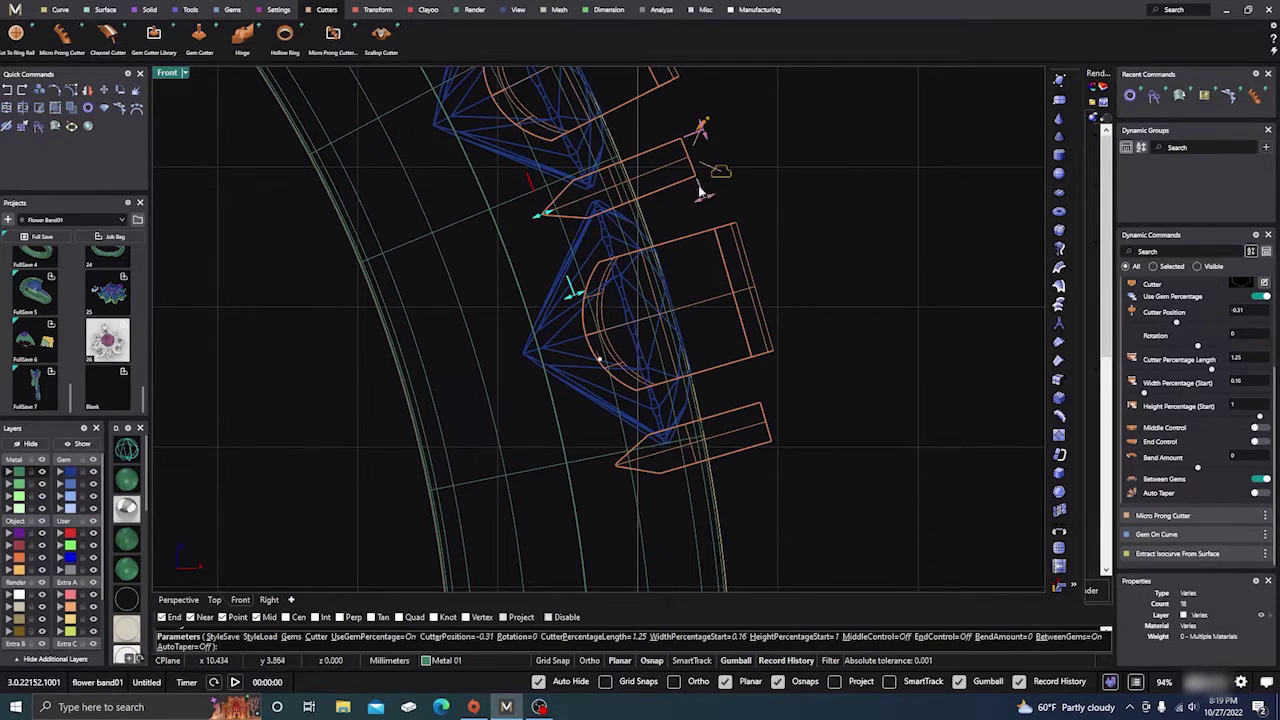
pyautogui.moveTo(706, 137); pyautogui.dragTo(707, 138)
pyautogui.scroll(-2, 797, 352)
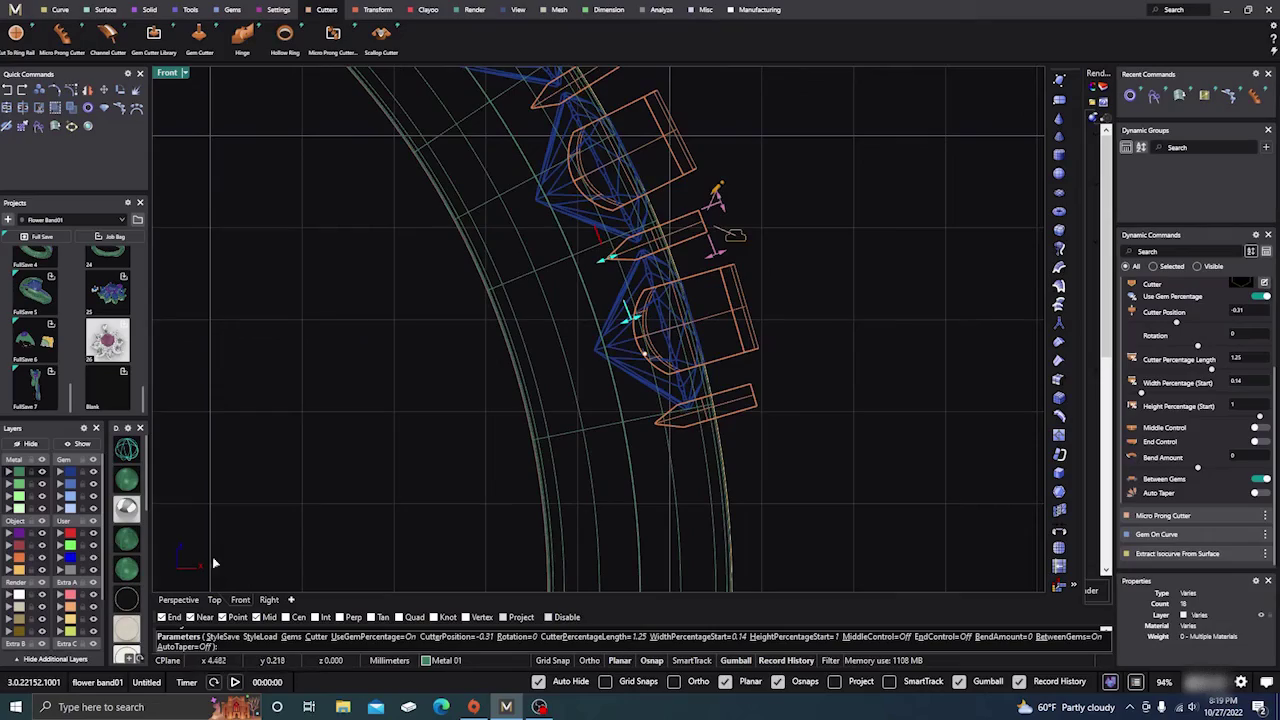
pyautogui.press('Return')
# Select the row of gems in the Perspective view and add a channel cutter along them.
pyautogui.click(179, 601)
pyautogui.scroll(-2, 522, 397)
pyautogui.moveTo(522, 404); pyautogui.dragTo(737, 386, button='right')
pyautogui.scroll(5, 684, 393)
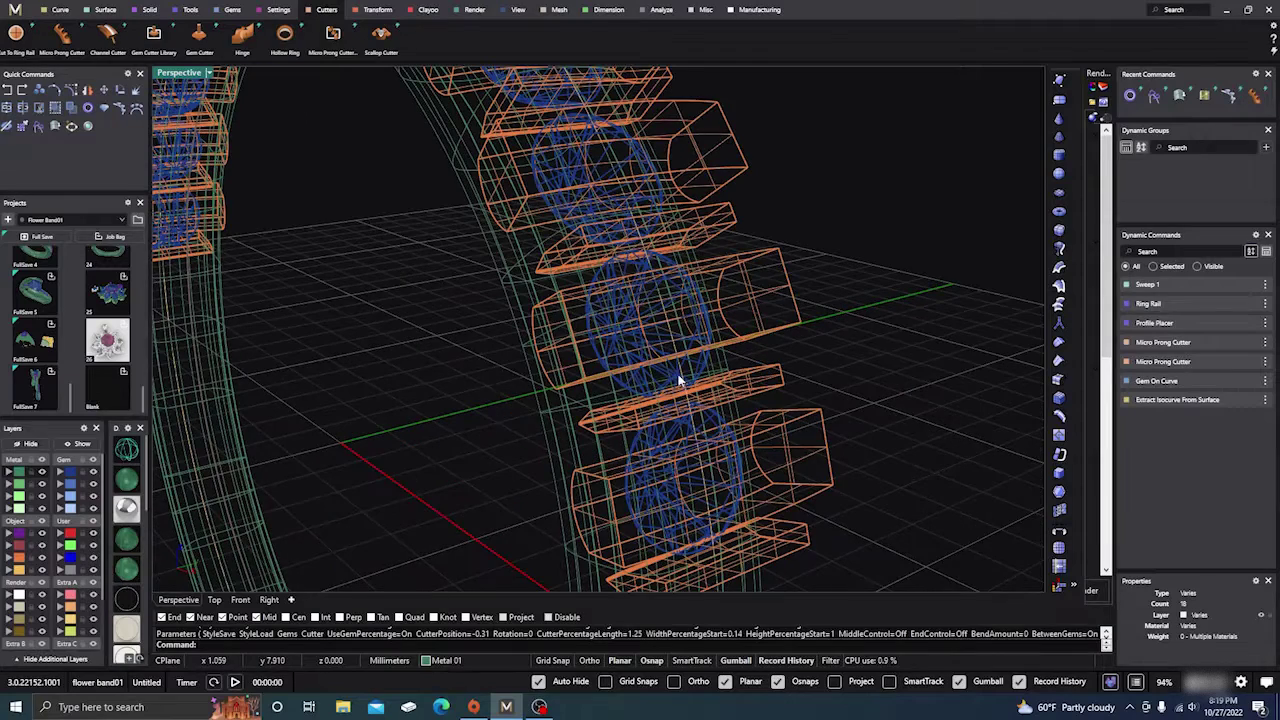
pyautogui.click(678, 382)
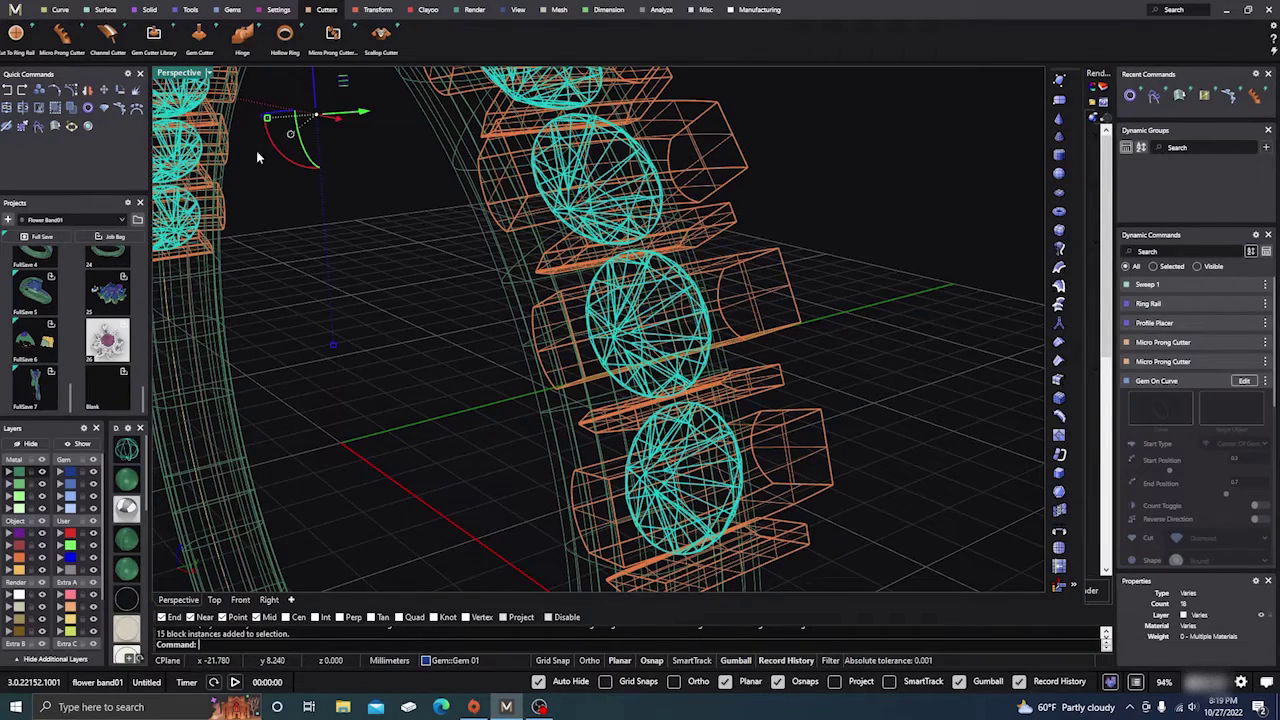
pyautogui.click(107, 35)
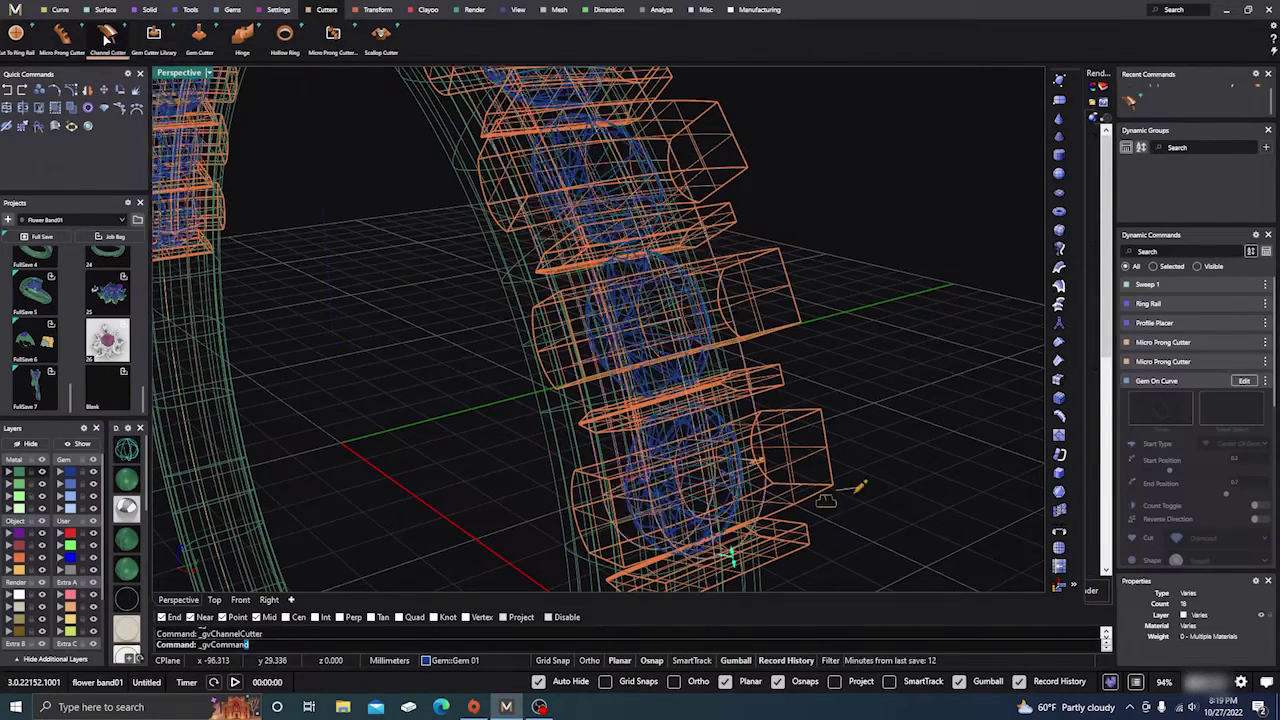
# Set the channel cutter's start end type to Flat.
pyautogui.scroll(-6, 435, 231)
pyautogui.moveTo(748, 362); pyautogui.dragTo(625, 382, button='right')
pyautogui.scroll(2, 624, 381)
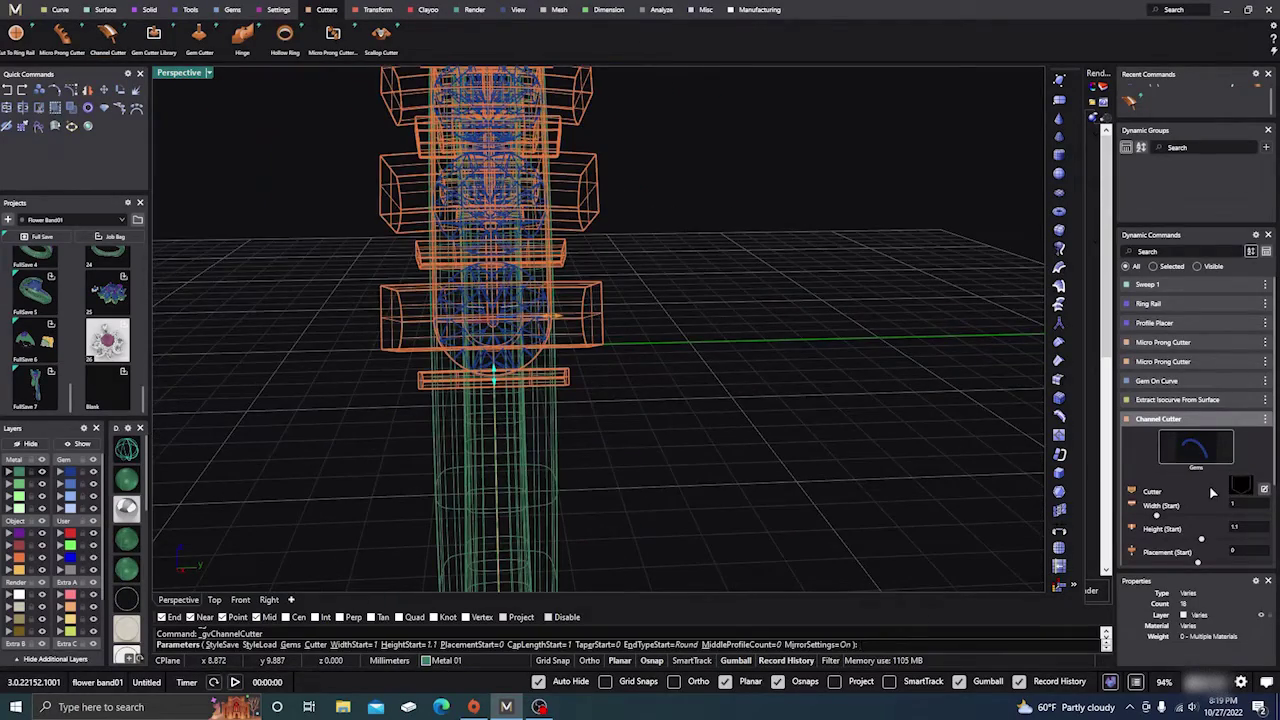
pyautogui.scroll(-3, 1207, 492)
pyautogui.click(1252, 512)
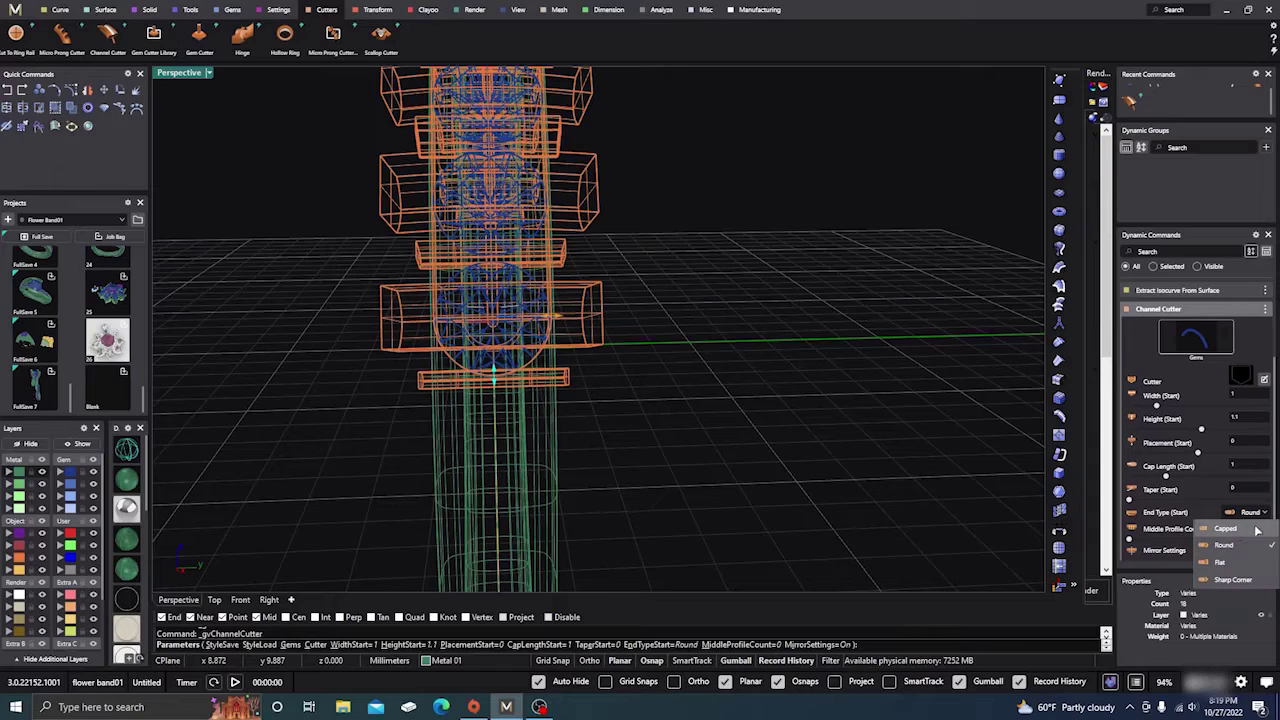
pyautogui.click(1238, 562)
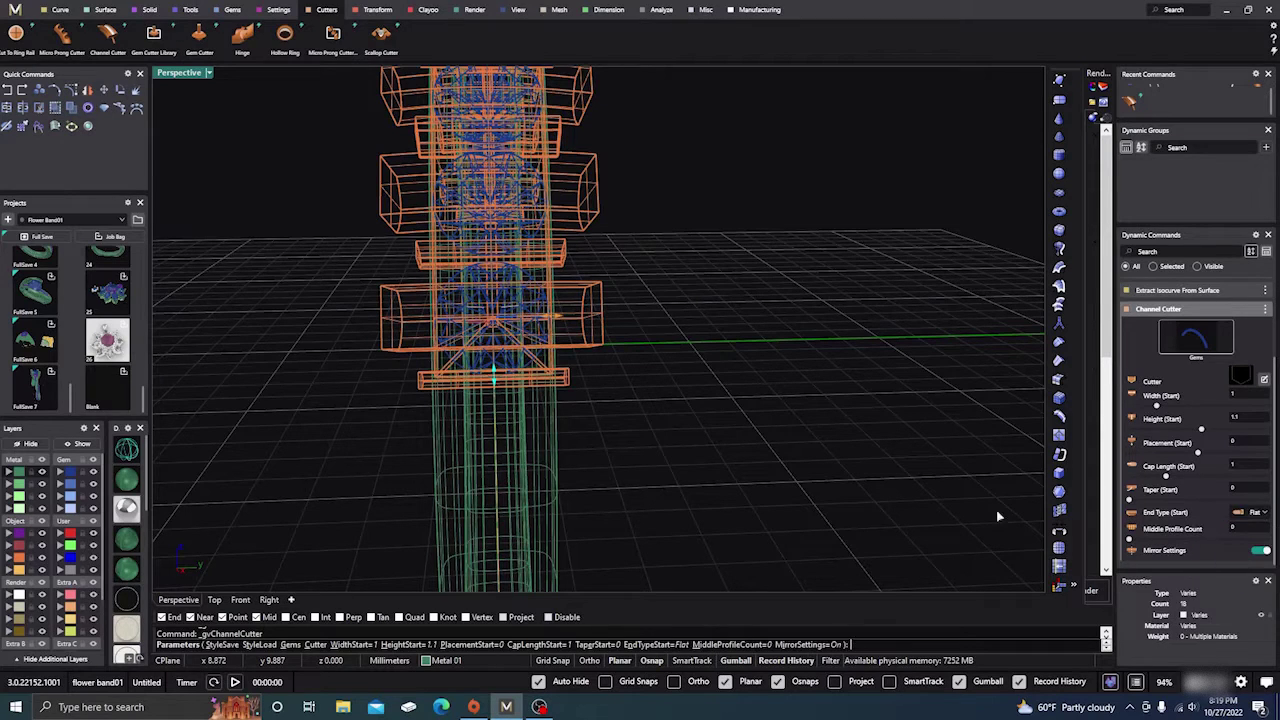
# Extend the channel cutter's start cap length to 1.12 mm and narrow its start width to 57 %.
pyautogui.scroll(2, 495, 385)
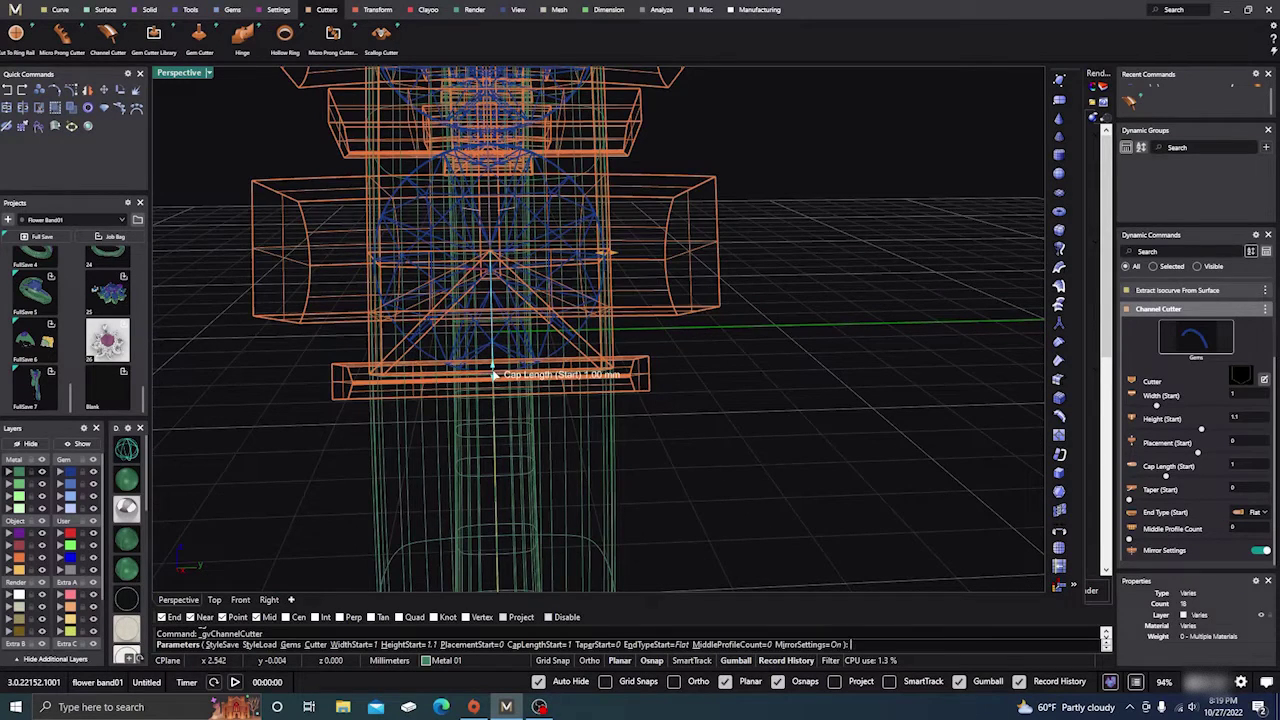
pyautogui.moveTo(494, 376); pyautogui.dragTo(492, 390)
pyautogui.moveTo(609, 255)
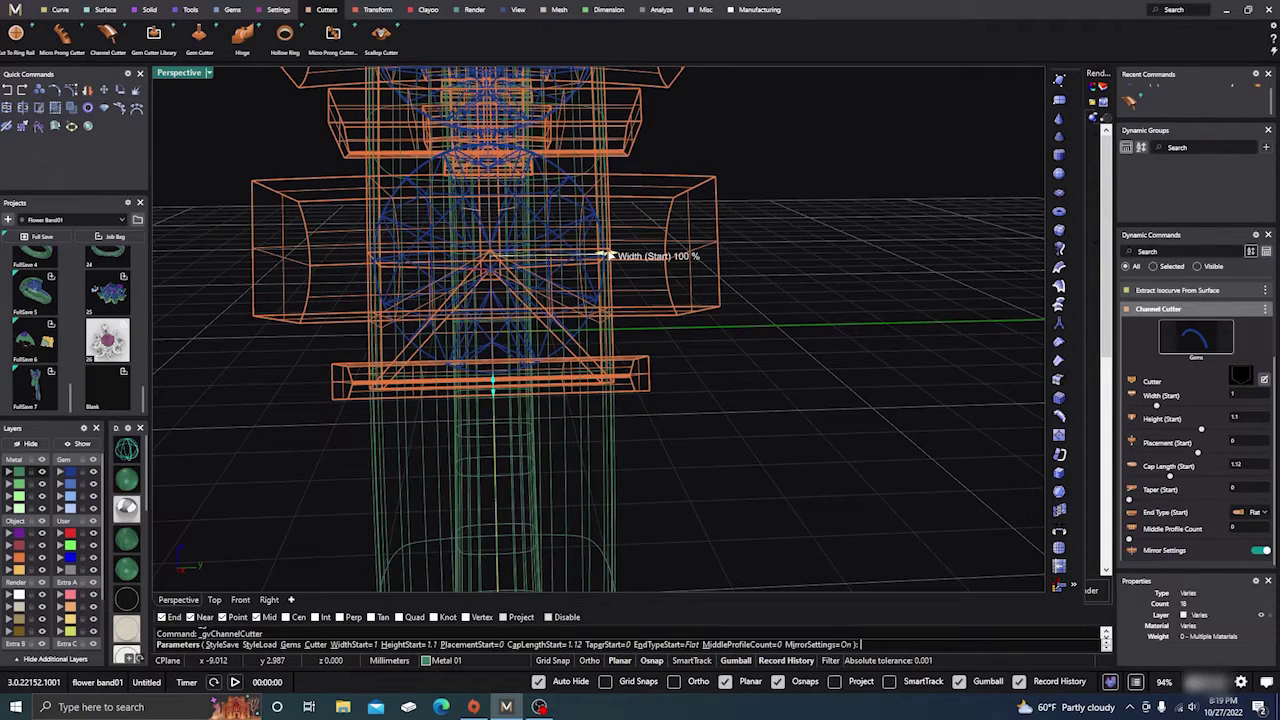
pyautogui.moveTo(609, 255); pyautogui.dragTo(556, 257)
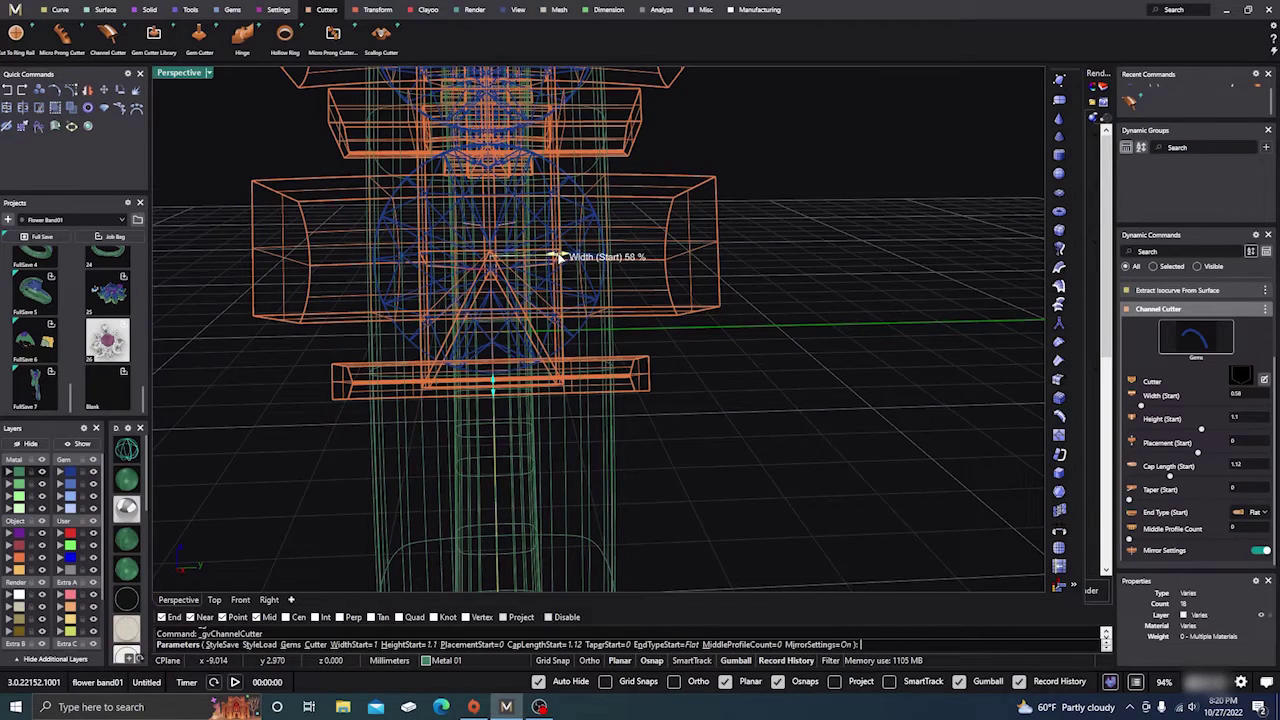
pyautogui.moveTo(556, 257); pyautogui.dragTo(554, 257)
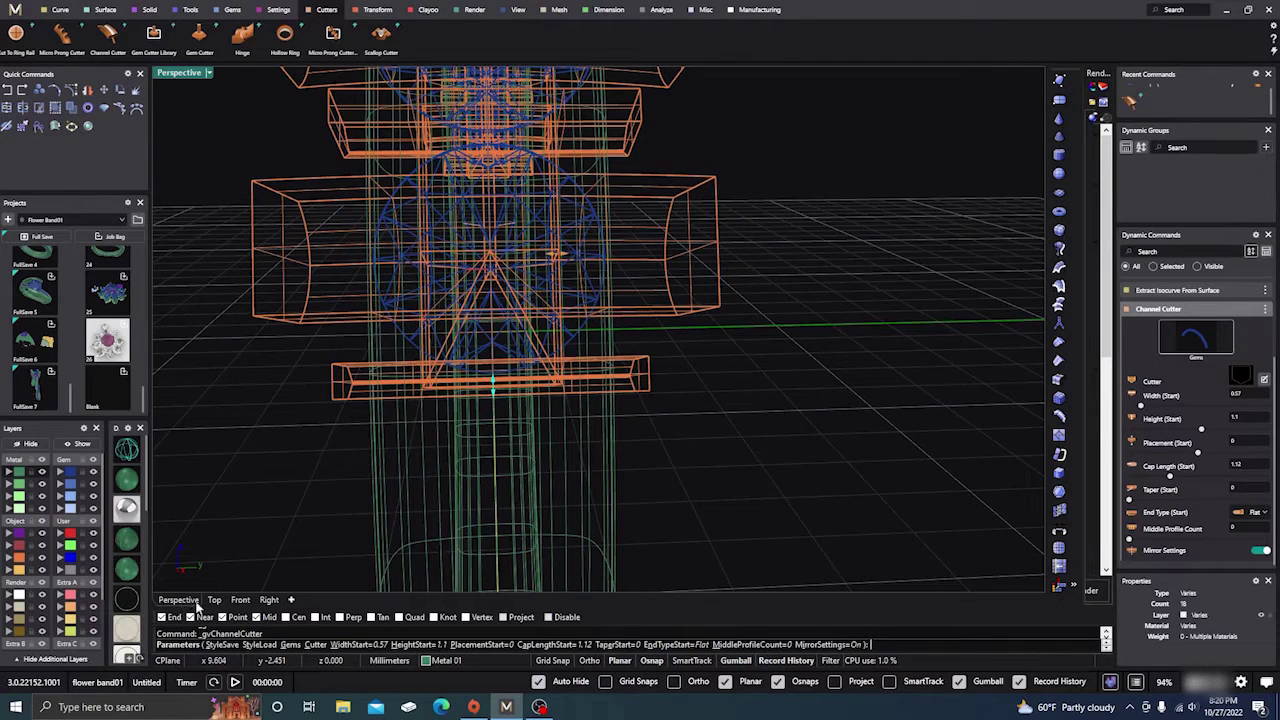
# Raise the channel cutter to a start placement of 0.51 in the Front view and extend its cap length to 1.19 mm.
pyautogui.click(240, 600)
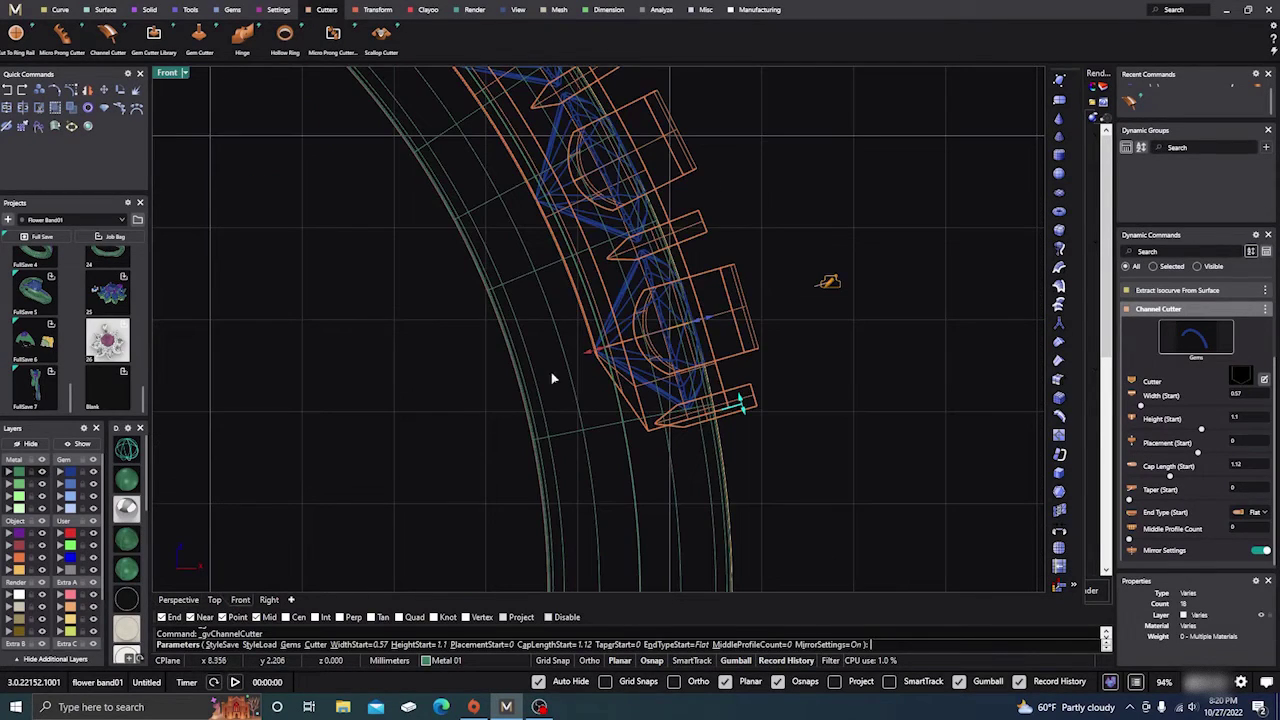
pyautogui.scroll(2, 601, 333)
pyautogui.moveTo(592, 362); pyautogui.dragTo(660, 357)
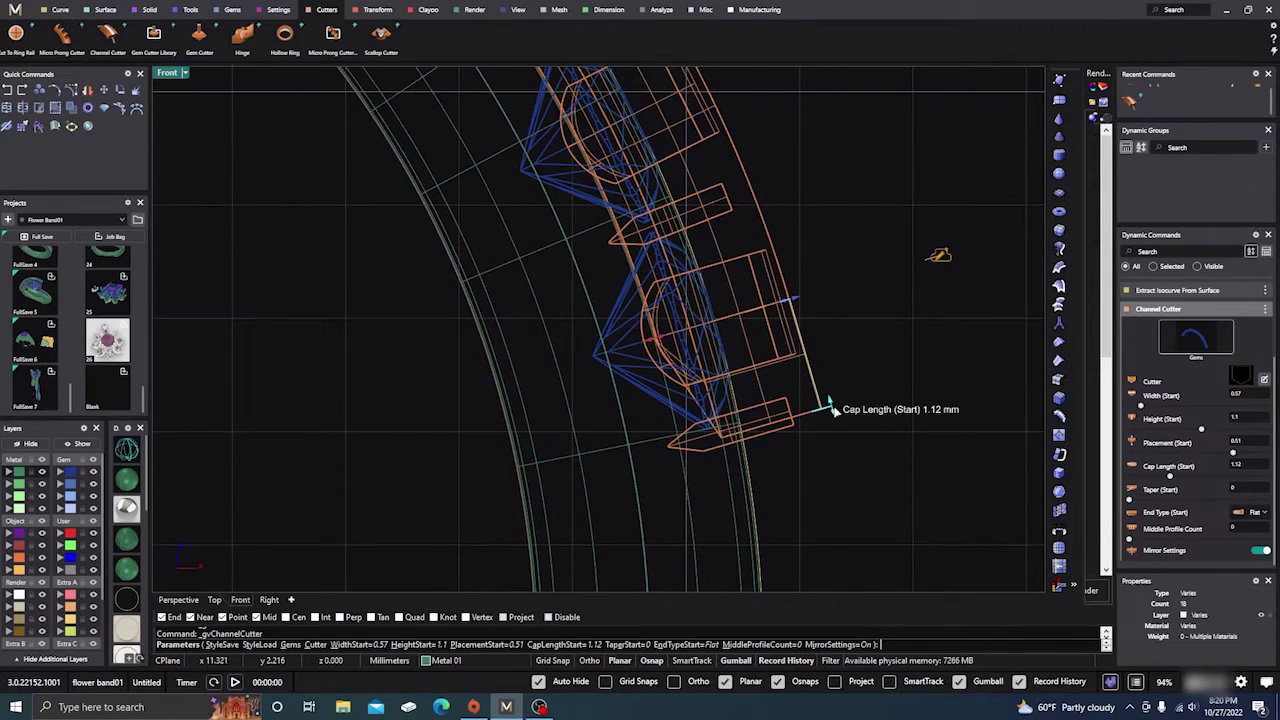
pyautogui.moveTo(831, 407); pyautogui.dragTo(837, 412)
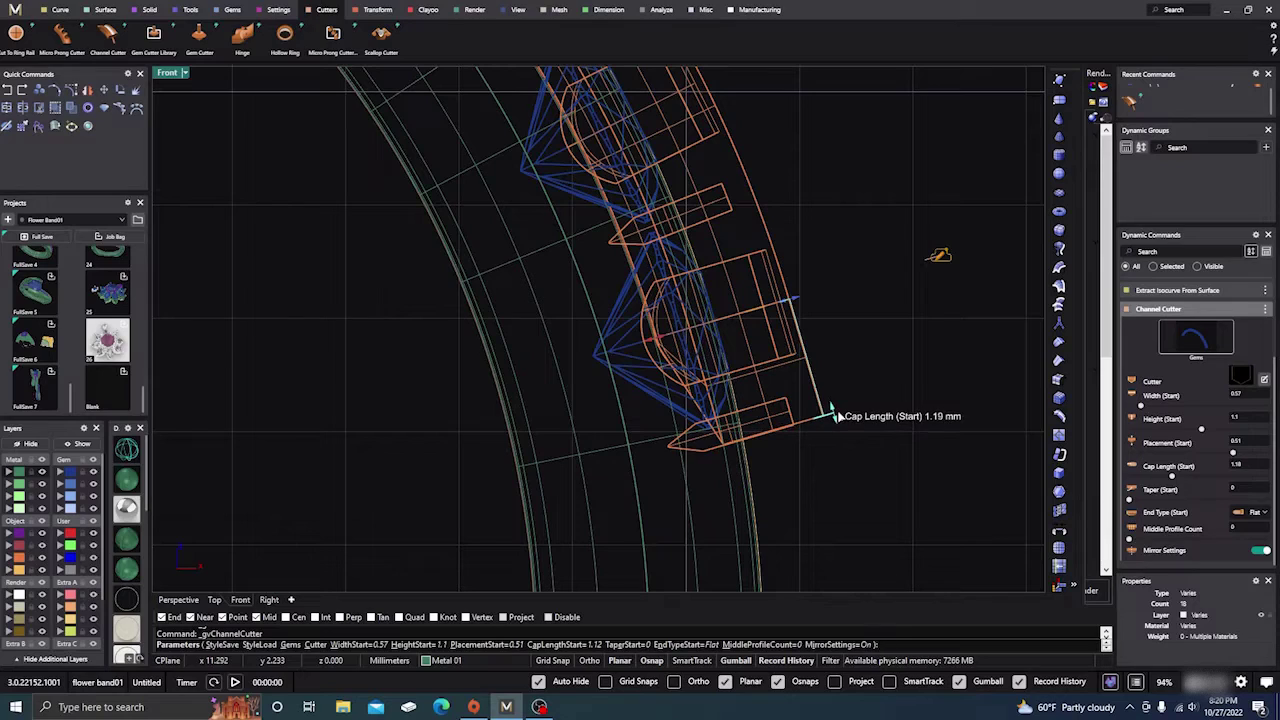
pyautogui.scroll(-6, 594, 404)
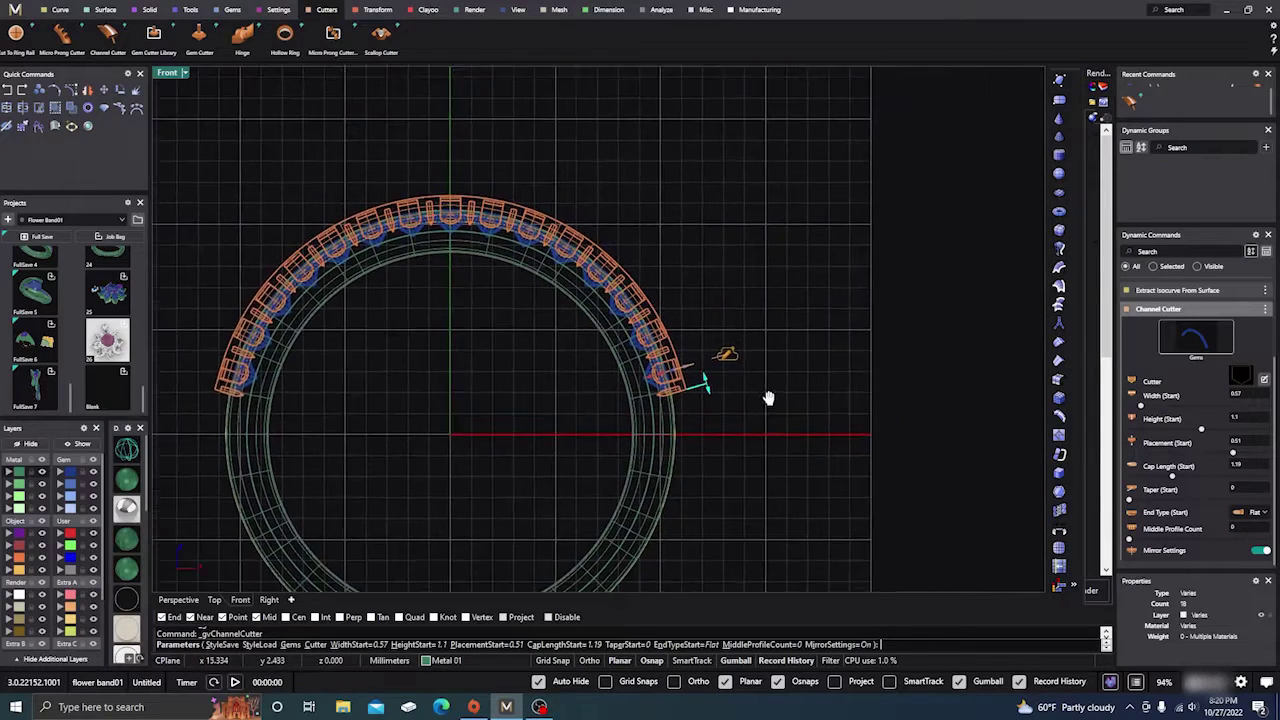
# Accept the channel cutter with its current settings and return to the Perspective view.
pyautogui.scroll(1, 745, 385)
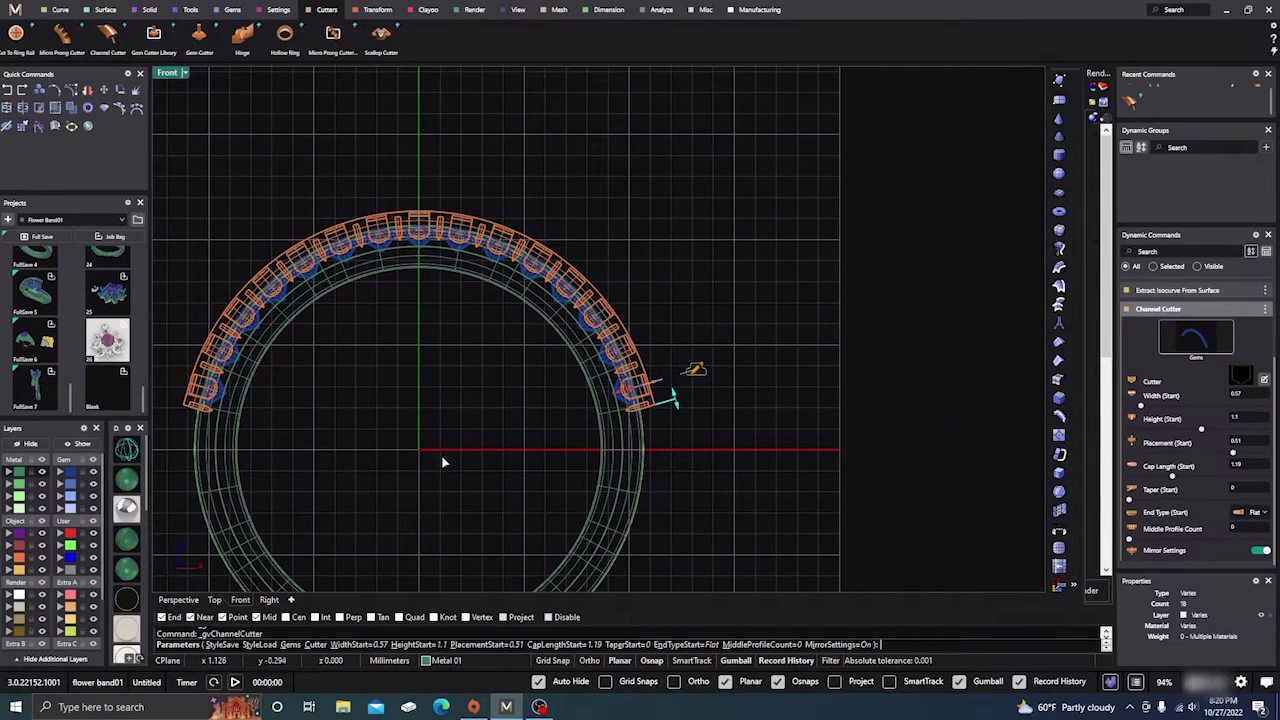
pyautogui.rightClick(478, 430)
pyautogui.click(178, 599)
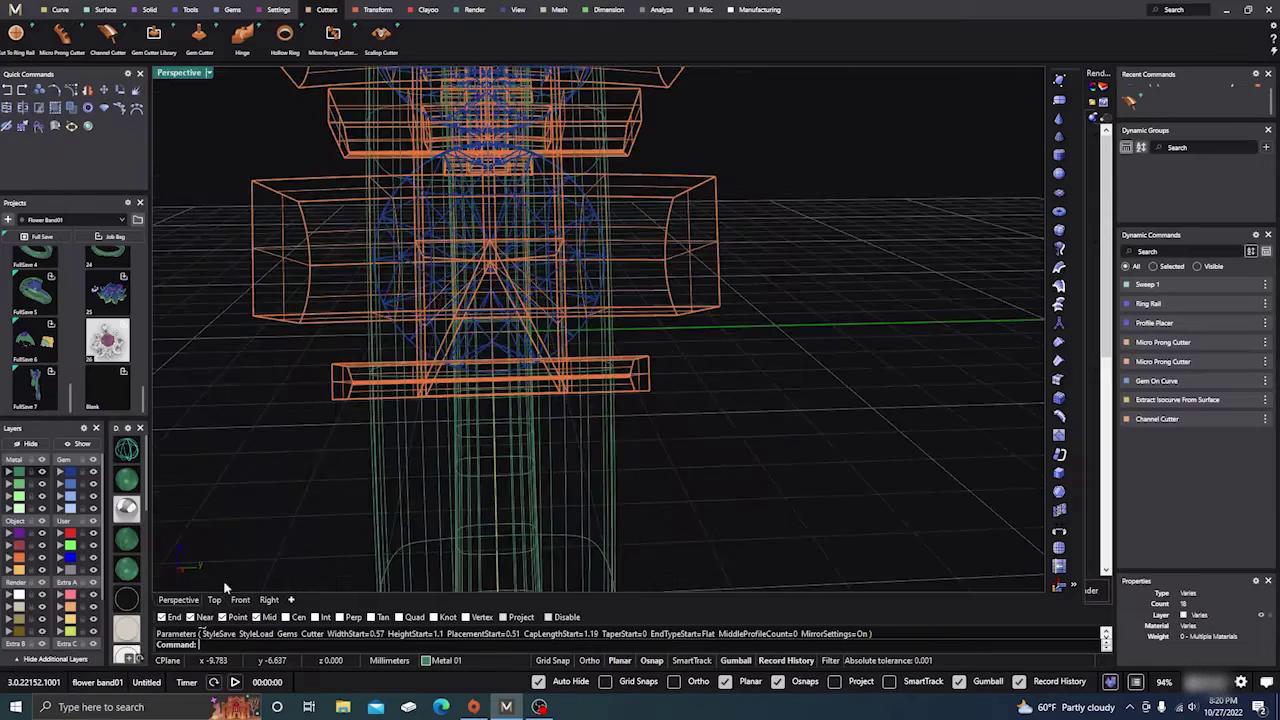
# Select the row of round gems on the band and add gem cutters to them.
pyautogui.moveTo(771, 500); pyautogui.dragTo(431, 443, button='right')
pyautogui.scroll(2, 590, 355)
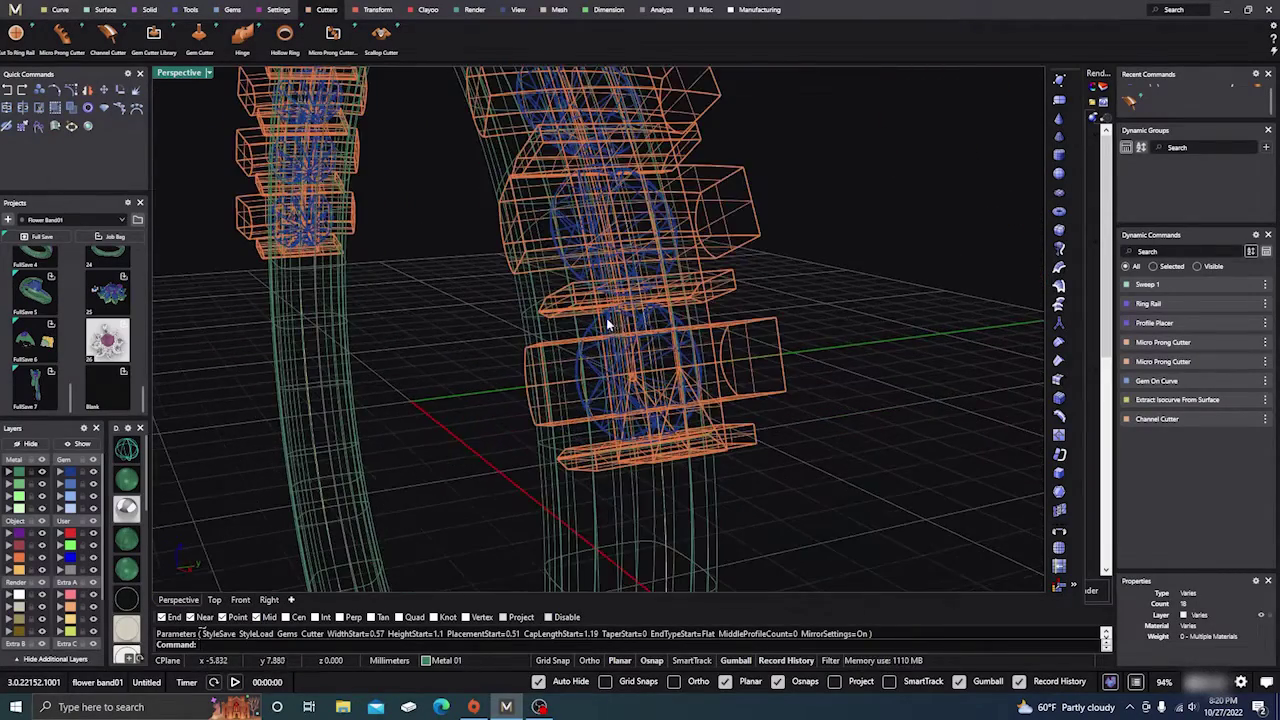
pyautogui.click(607, 323)
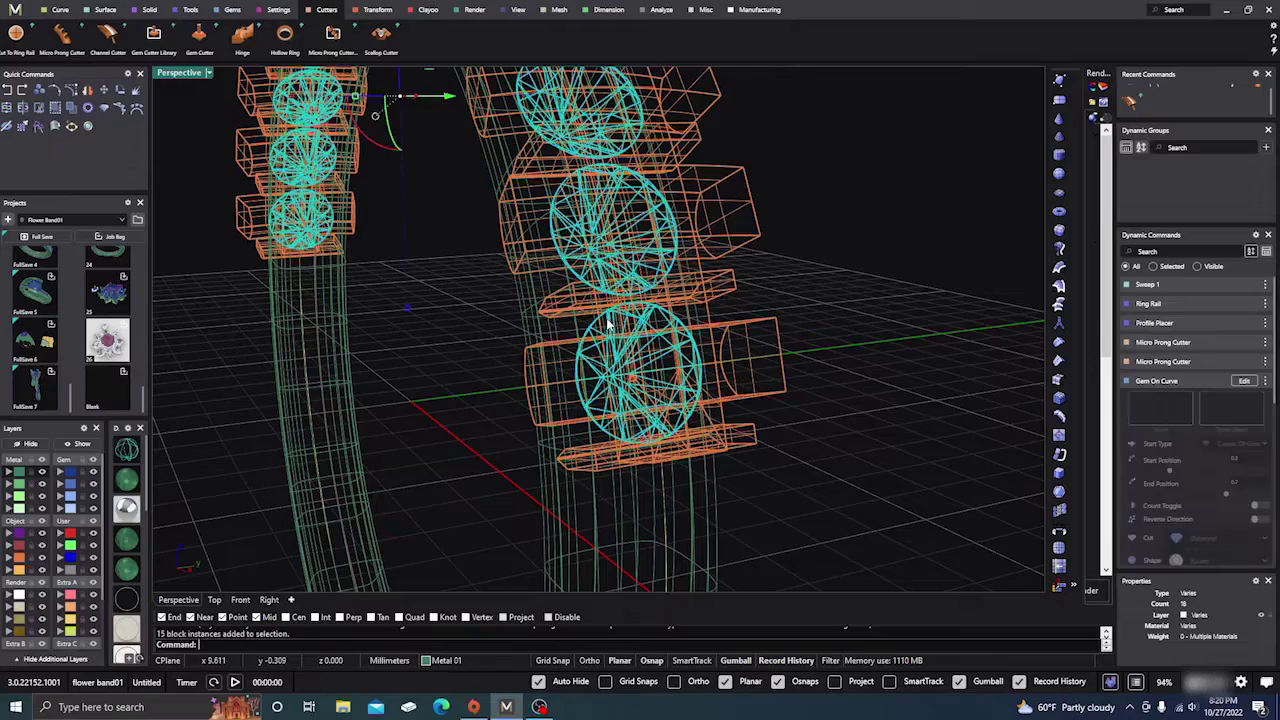
pyautogui.click(200, 40)
# Reduce the gem cutter's girdle thickness to 0.
pyautogui.moveTo(432, 410); pyautogui.dragTo(660, 379, button='right')
pyautogui.scroll(-12, 726, 331)
pyautogui.scroll(6, 508, 405)
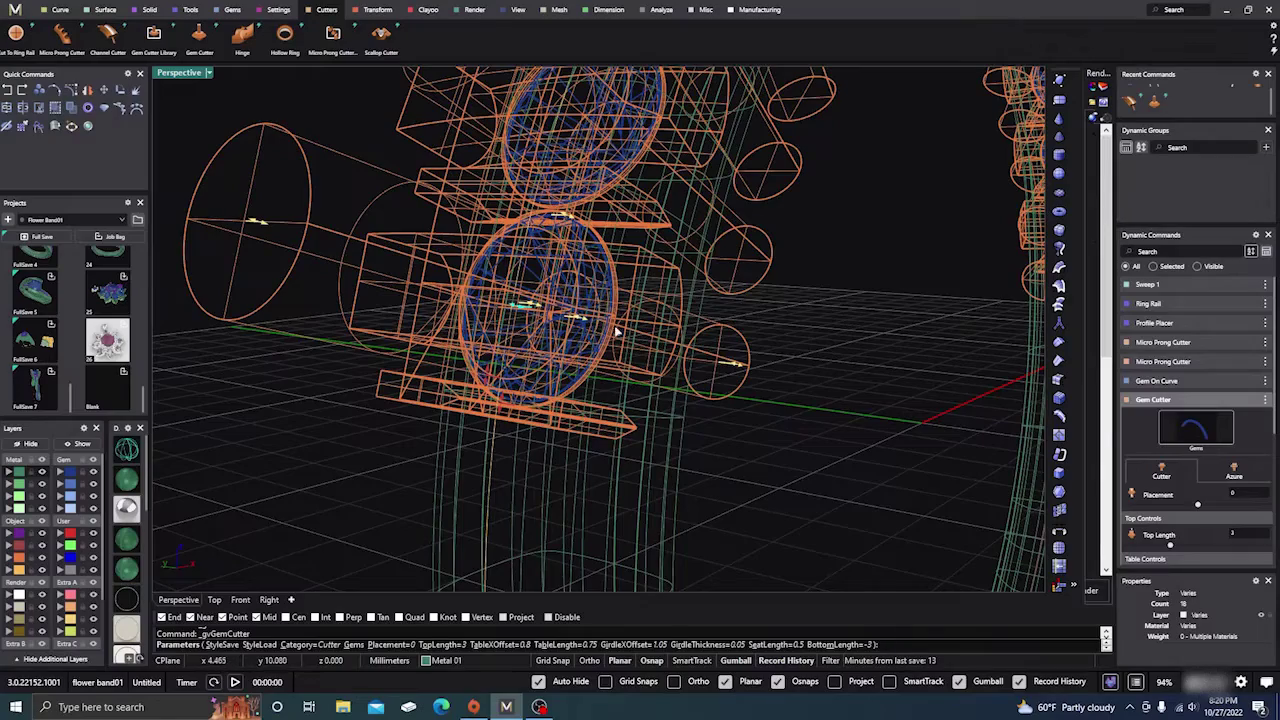
pyautogui.scroll(-3, 630, 370)
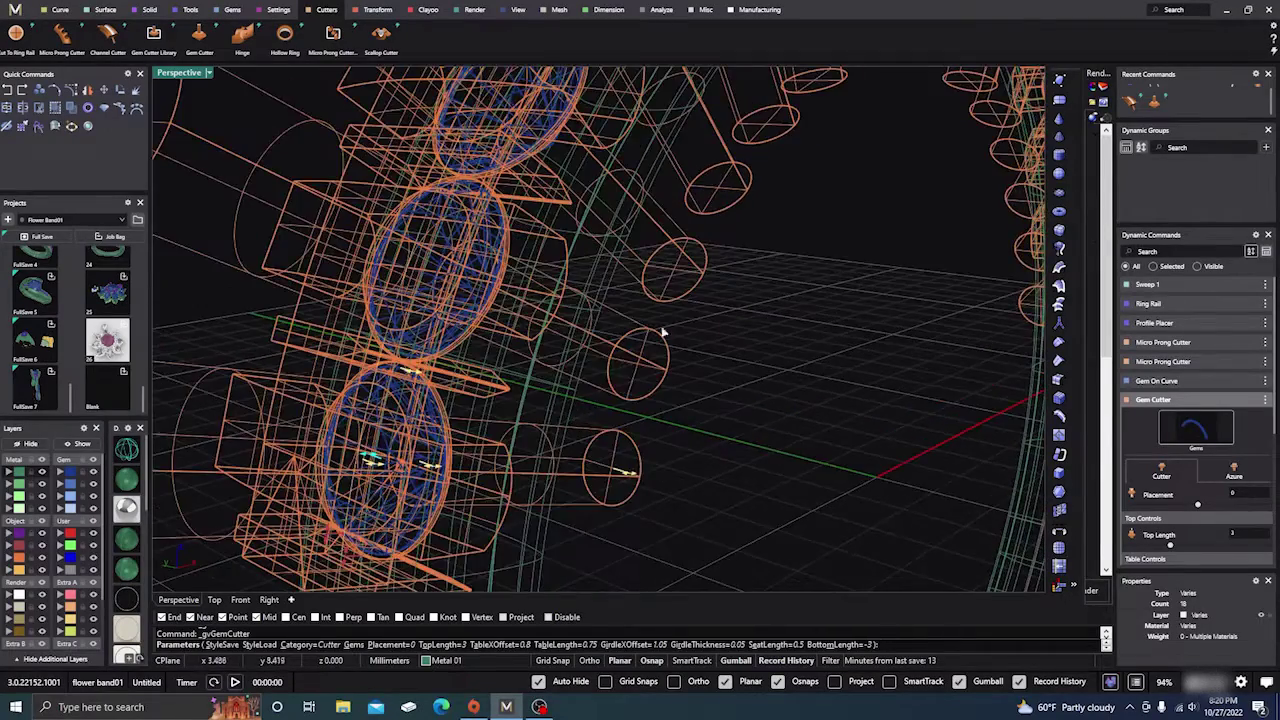
pyautogui.scroll(-5, 670, 320)
pyautogui.scroll(2, 675, 344)
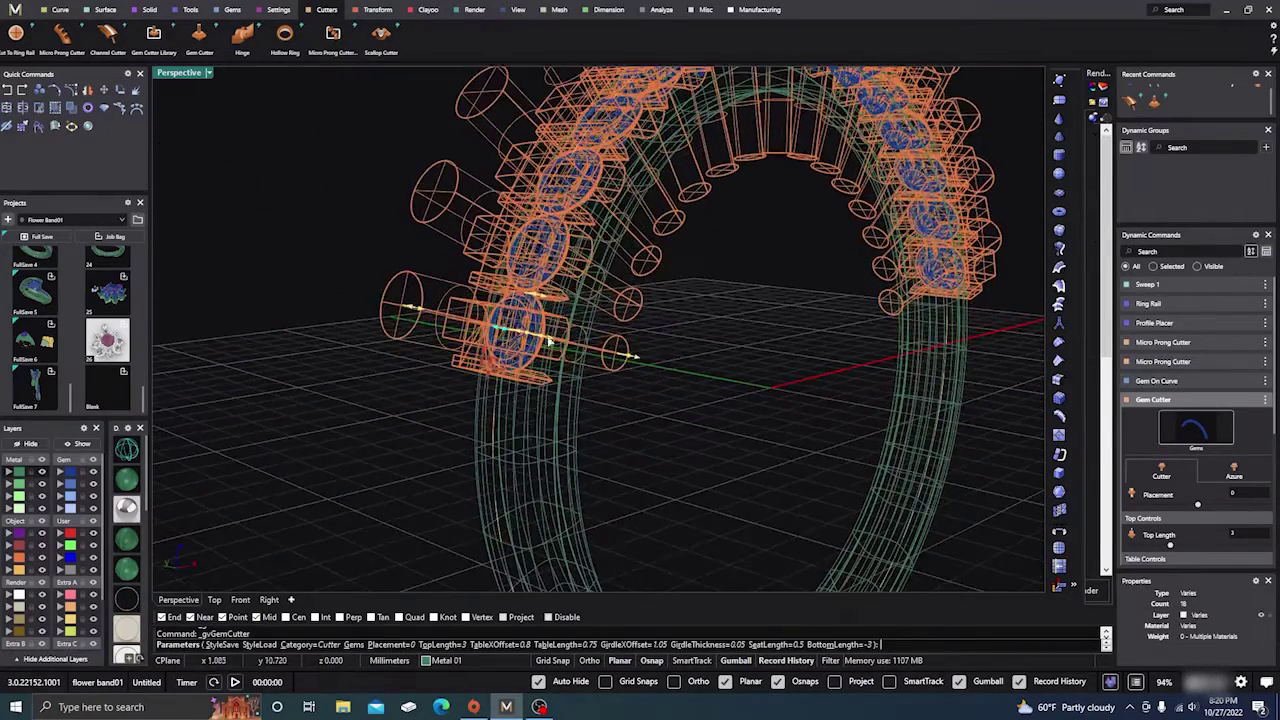
pyautogui.scroll(6, 530, 305)
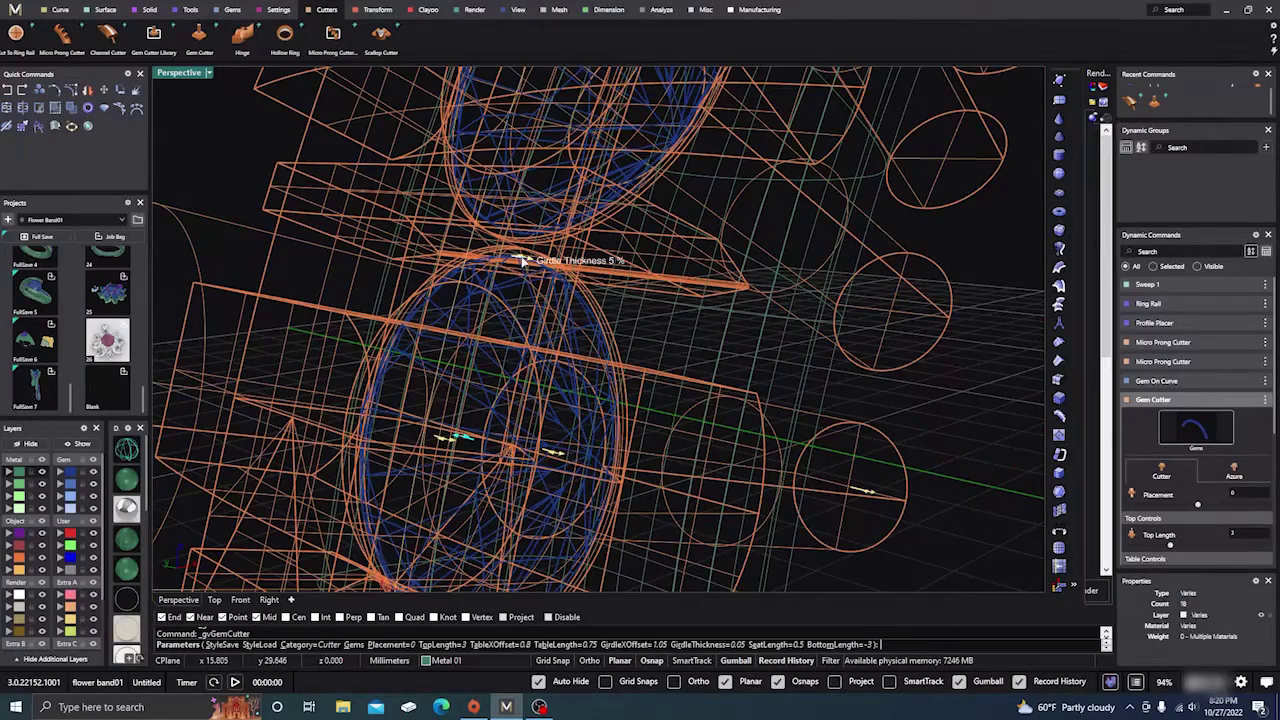
pyautogui.moveTo(520, 258); pyautogui.dragTo(550, 258)
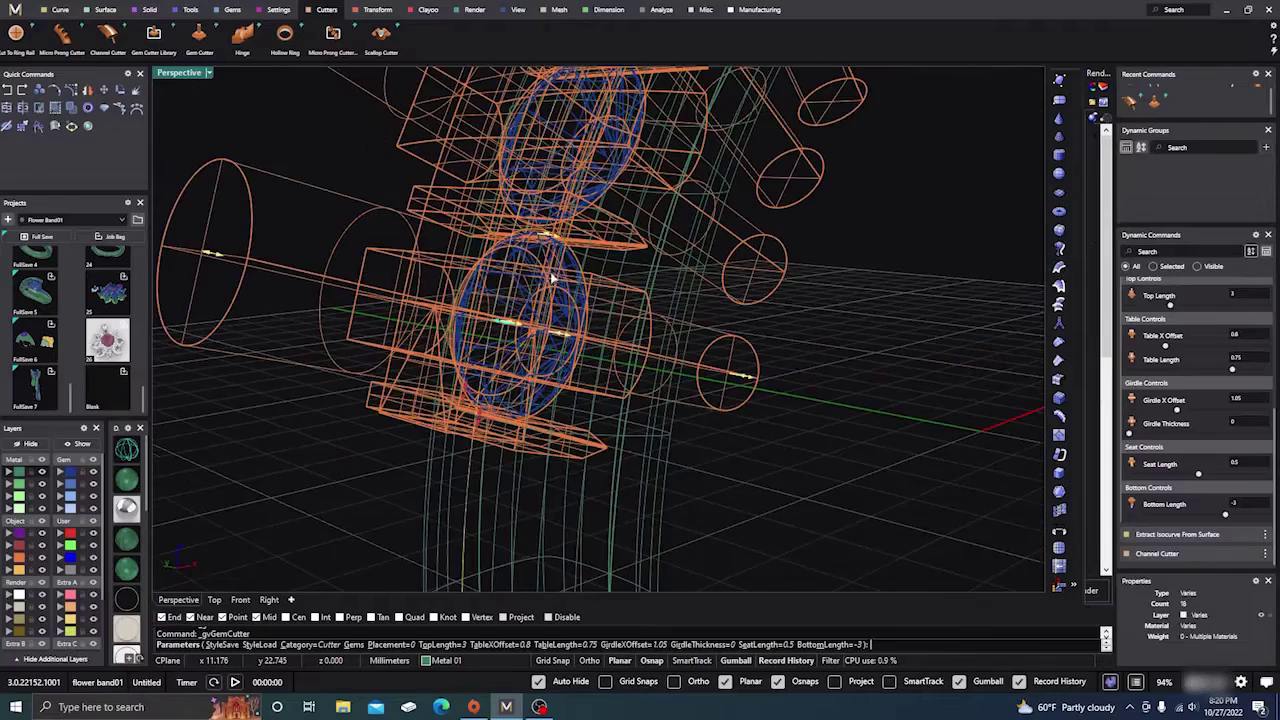
# Narrow the gem cutter to a girdle X offset of 0.89 and a table X offset of 0.64.
pyautogui.moveTo(552, 278); pyautogui.dragTo(558, 266, button='right')
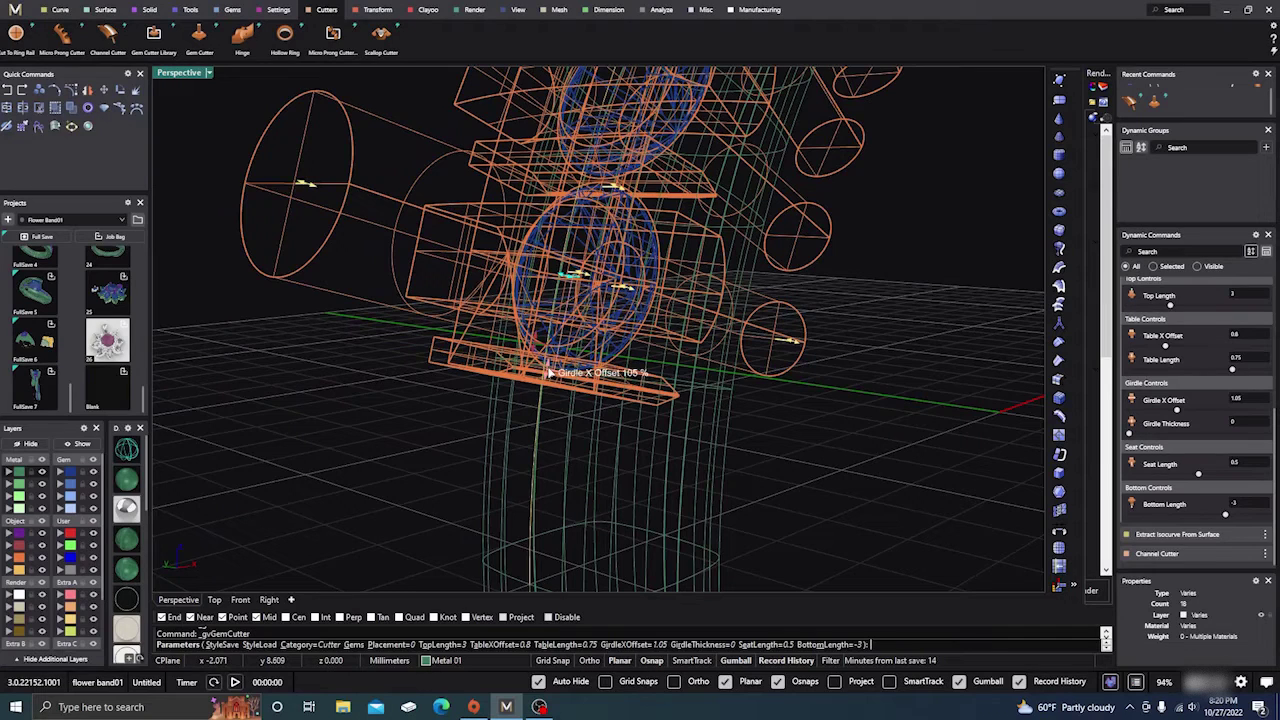
pyautogui.moveTo(548, 372); pyautogui.dragTo(554, 356)
pyautogui.moveTo(740, 408); pyautogui.dragTo(504, 398, button='right')
pyautogui.scroll(-6, 690, 391)
pyautogui.scroll(11, 413, 308)
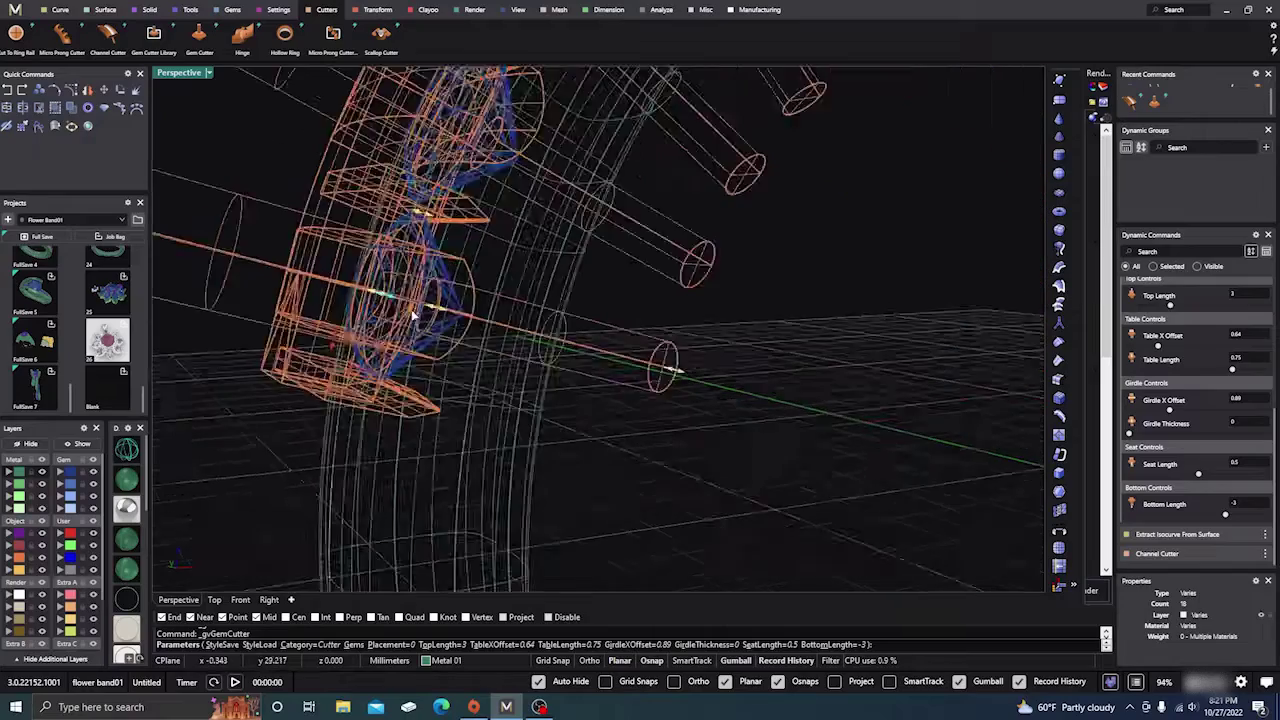
# Shorten the gem cutter's seat length to 0.37 and accept the cutters.
pyautogui.scroll(-10, 690, 350)
pyautogui.moveTo(843, 420); pyautogui.dragTo(789, 380, button='right')
pyautogui.scroll(6, 392, 262)
pyautogui.scroll(4, 386, 280)
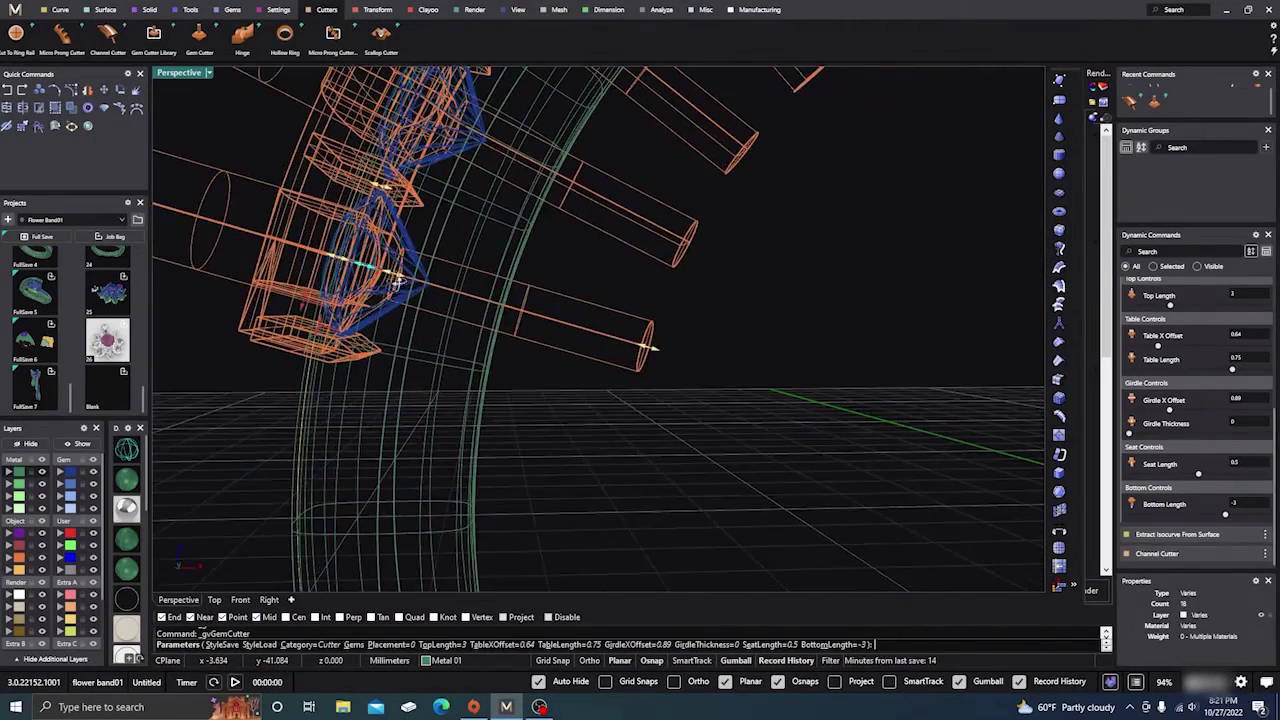
pyautogui.moveTo(432, 262); pyautogui.dragTo(396, 250)
pyautogui.scroll(-3, 396, 252)
pyautogui.moveTo(424, 306); pyautogui.dragTo(402, 338, button='right')
pyautogui.scroll(-4, 402, 338)
pyautogui.moveTo(541, 340); pyautogui.dragTo(538, 404, button='right')
pyautogui.rightClick(540, 368)
# Examine the two micro prong cutter sets, the ring band and the gem cutters by selecting each one in turn.
pyautogui.scroll(-5, 549, 362)
pyautogui.scroll(6, 538, 402)
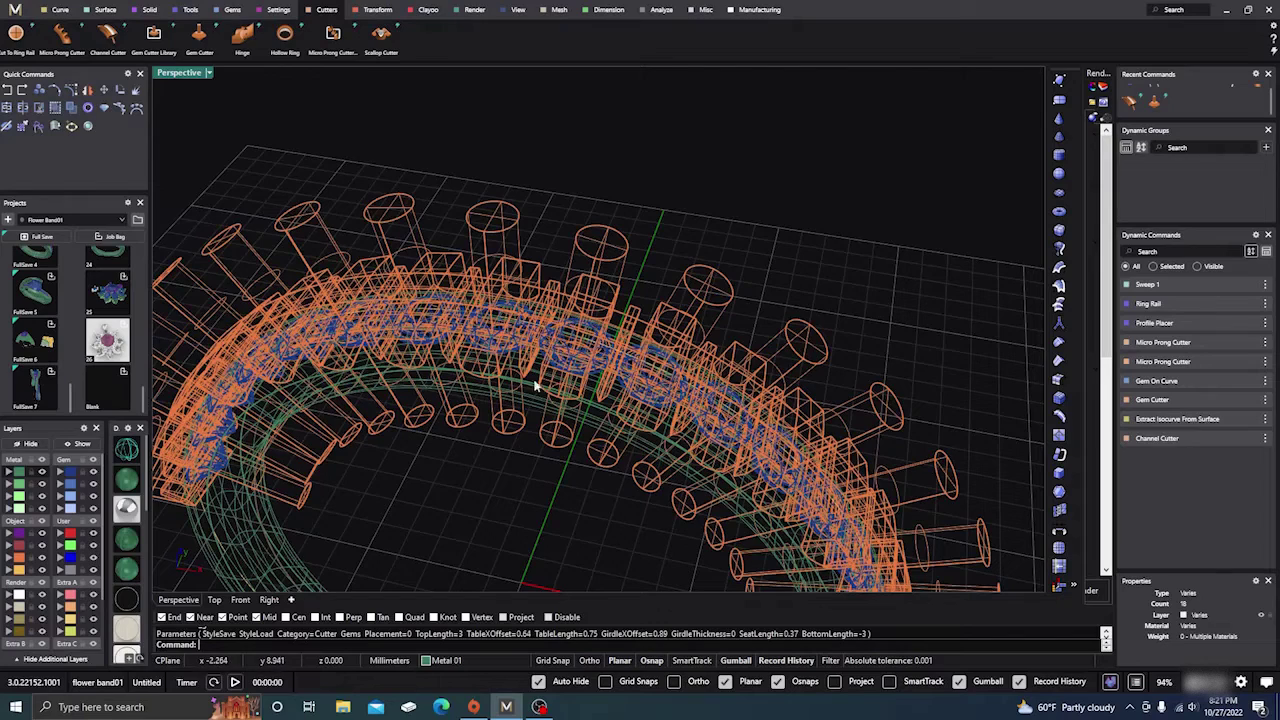
pyautogui.click(545, 382)
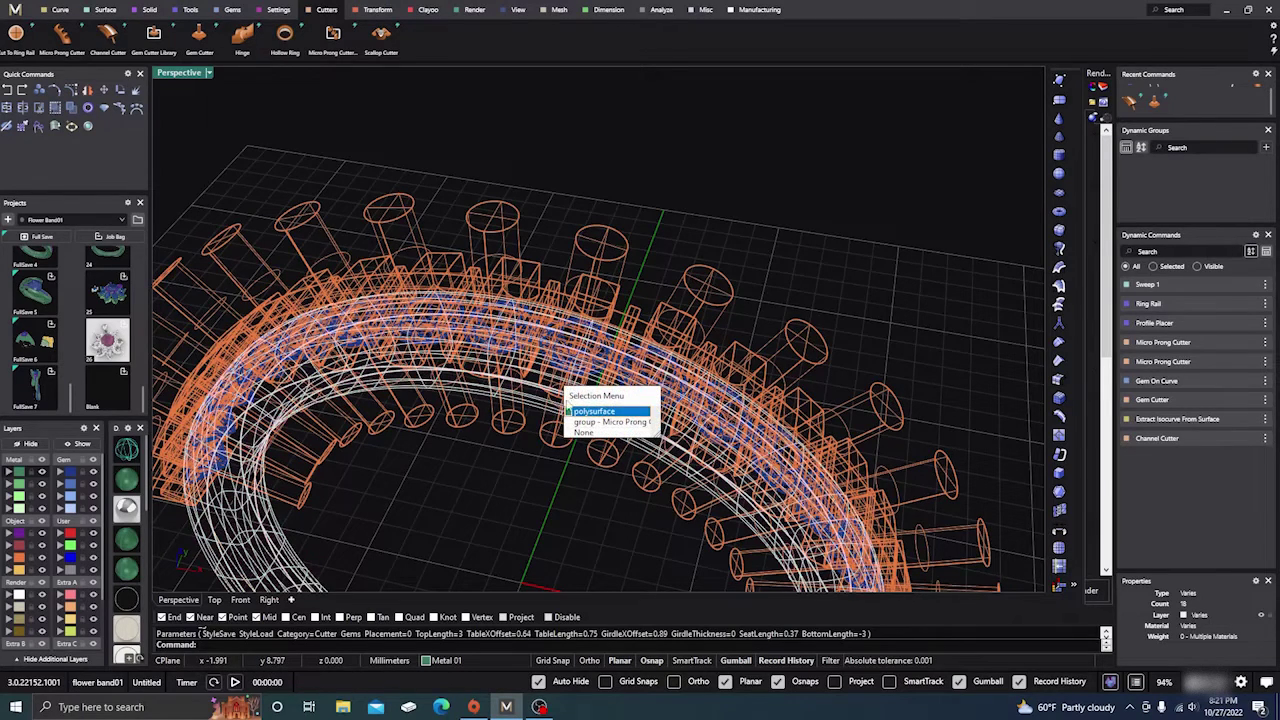
pyautogui.click(590, 421)
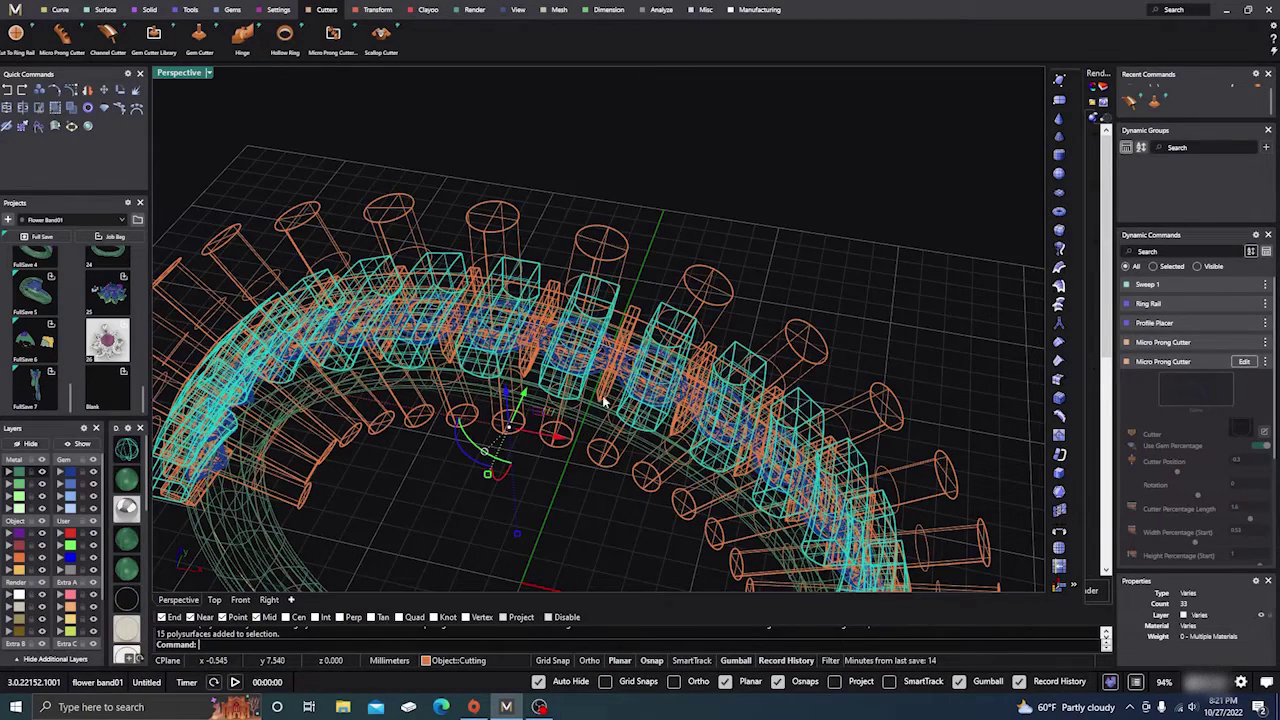
pyautogui.click(603, 395)
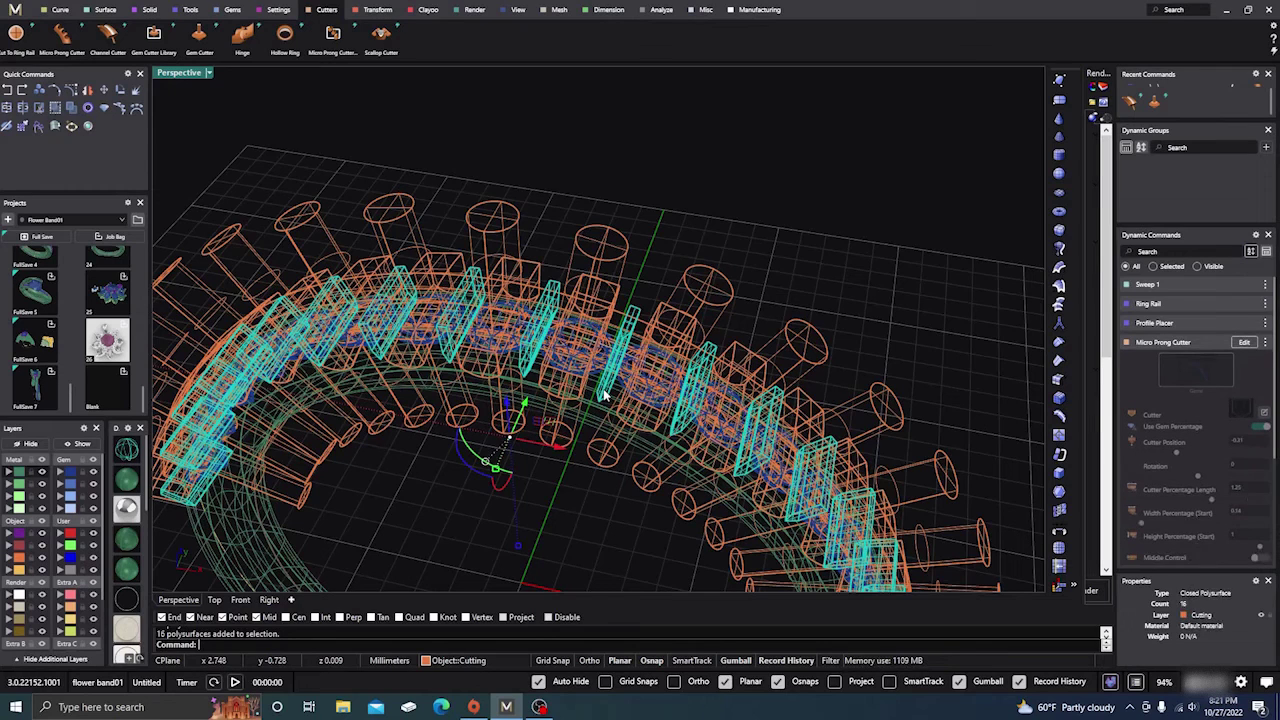
pyautogui.click(612, 336)
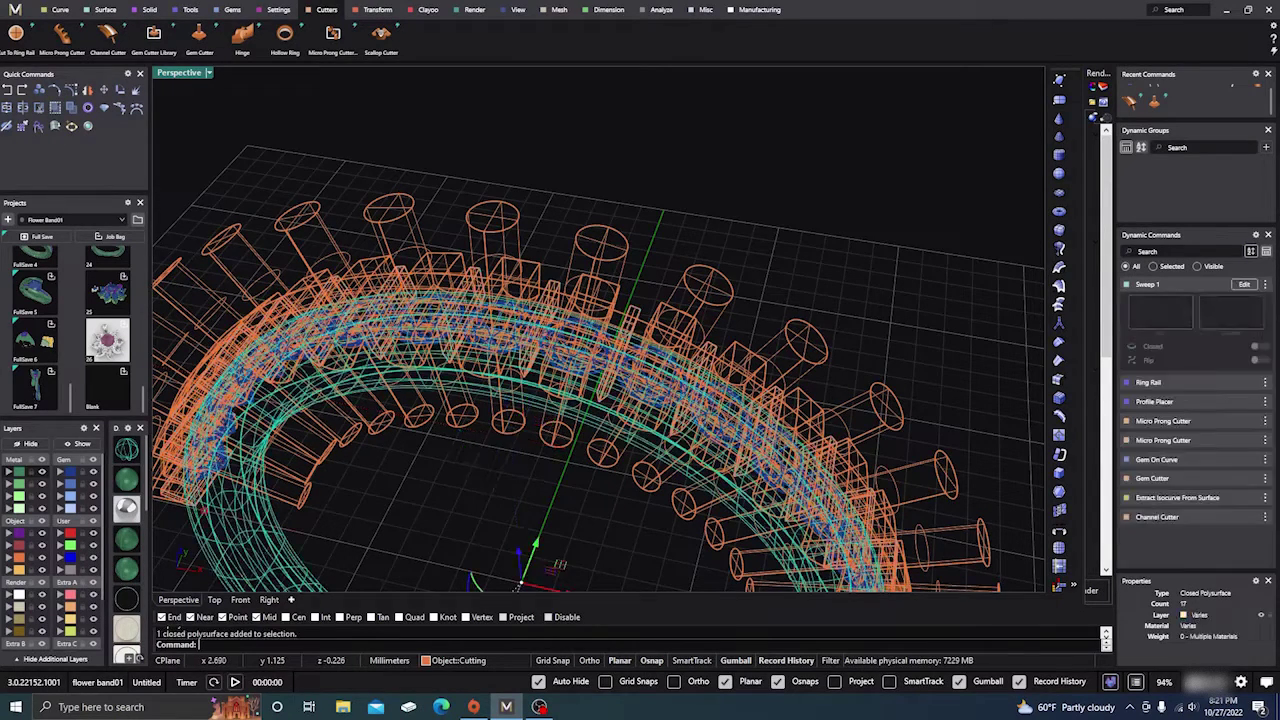
pyautogui.click(608, 265)
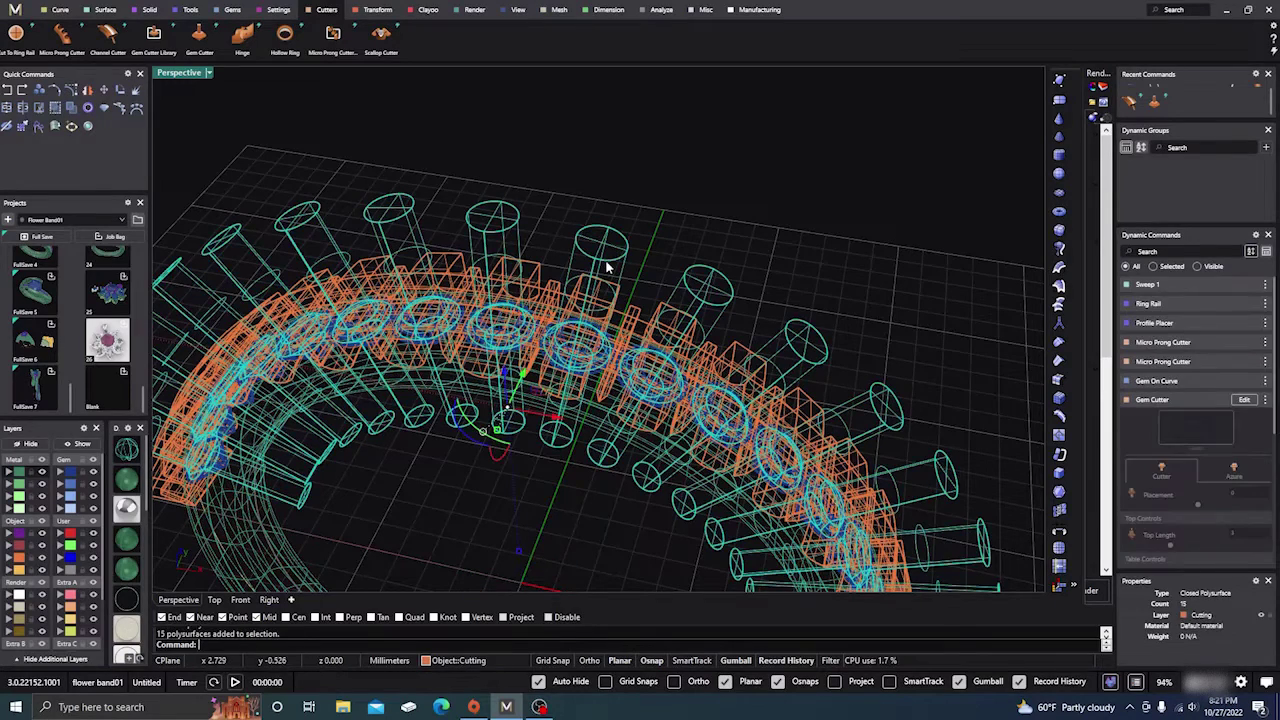
pyautogui.click(611, 201)
pyautogui.scroll(-6, 628, 197)
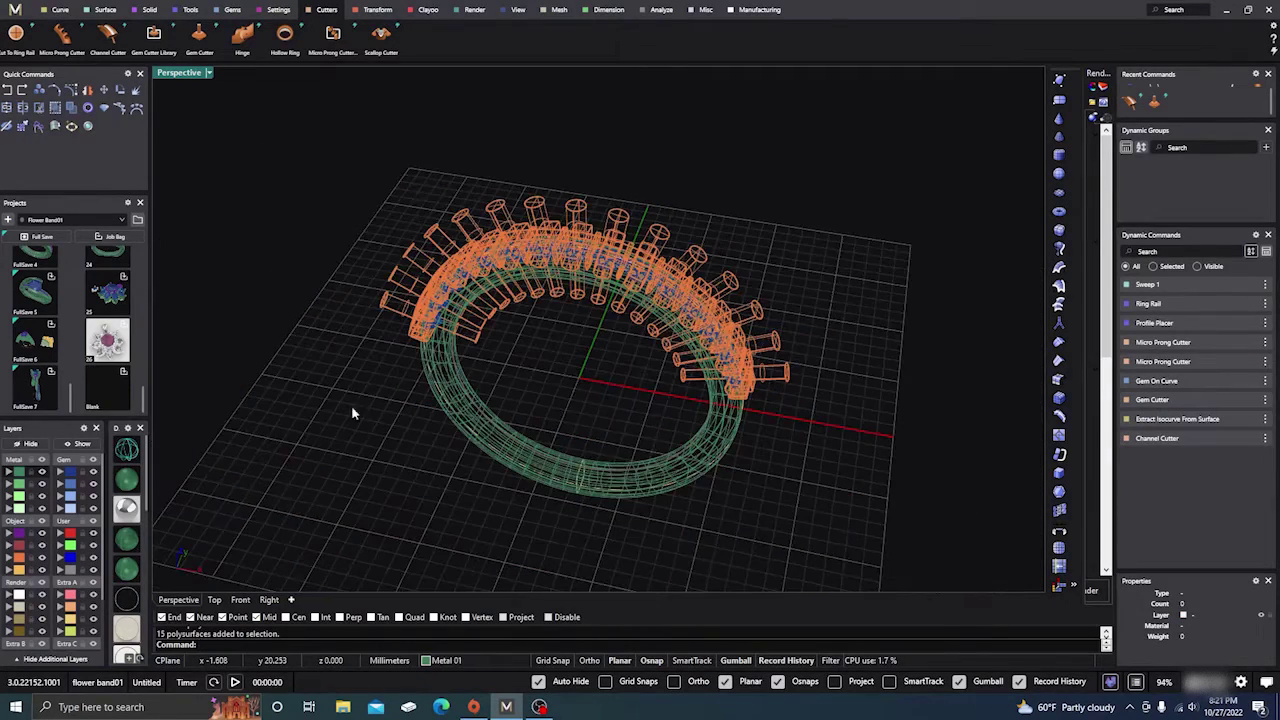
# Switch the Perspective view to a shaded display showing the whole ring and its cutters.
pyautogui.click(126, 478)
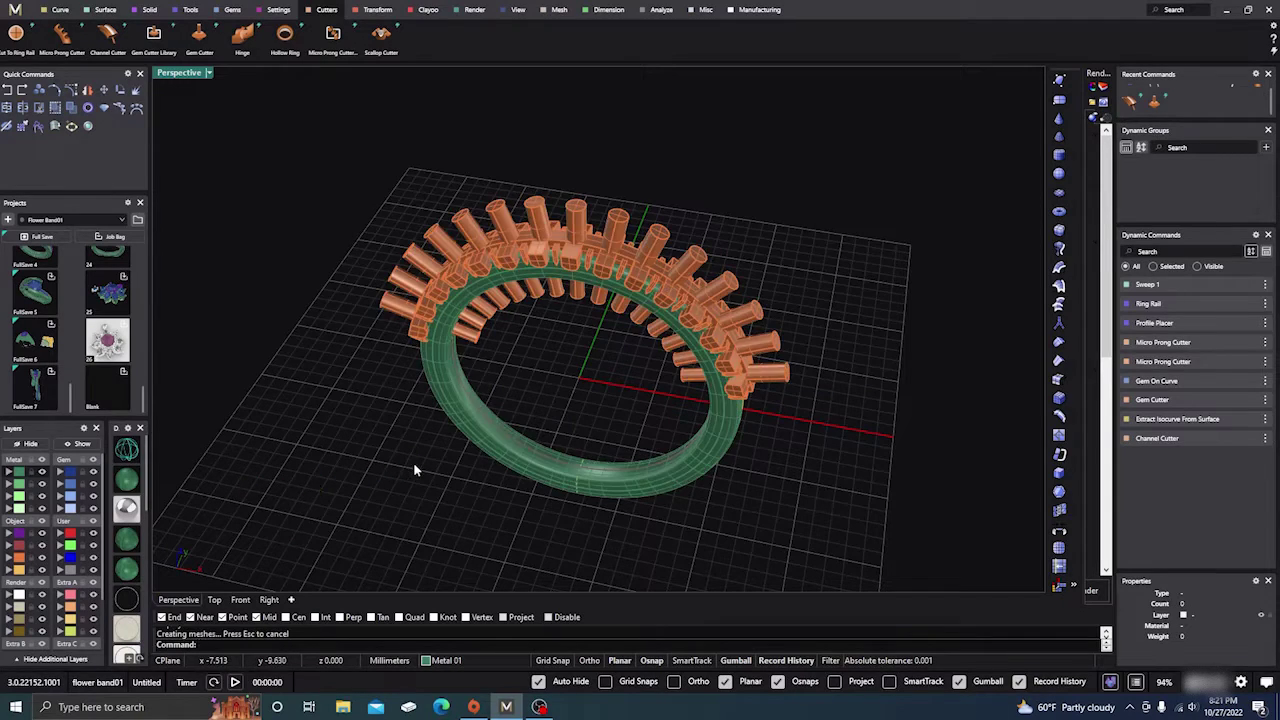
pyautogui.moveTo(413, 462)
pyautogui.mouseDown(button='right')
pyautogui.moveTo(403, 517)
pyautogui.moveTo(398, 474)
pyautogui.mouseUp(button='right')
pyautogui.scroll(-5, 398, 474)
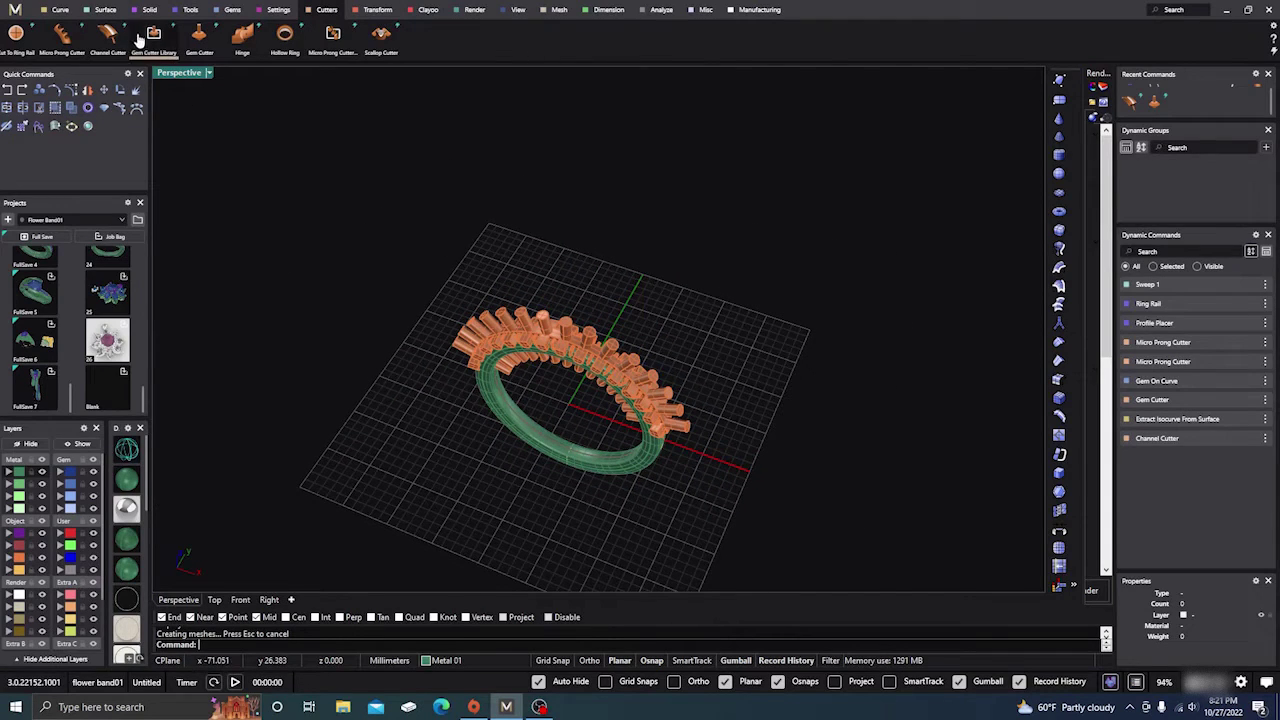
# Subtract the wide block-shaped micro prong cutters from the ring band with Boolean Difference.
pyautogui.click(150, 10)
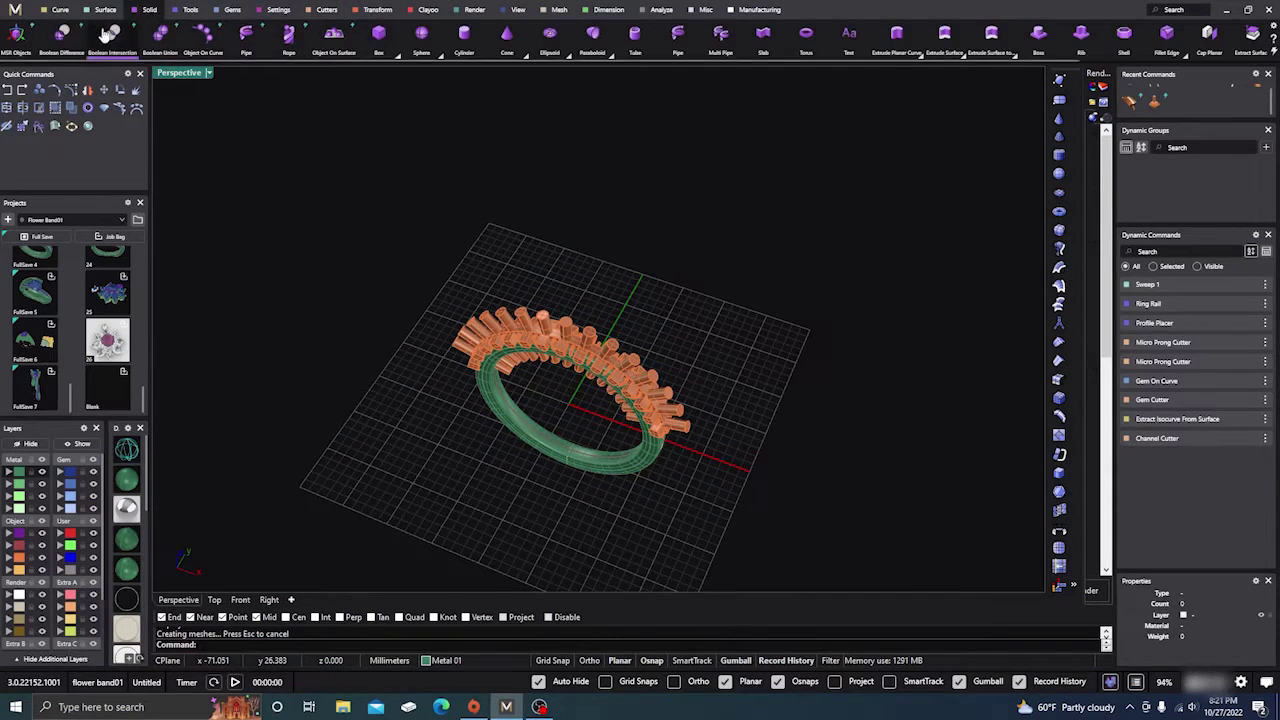
pyautogui.click(62, 33)
pyautogui.scroll(5, 498, 385)
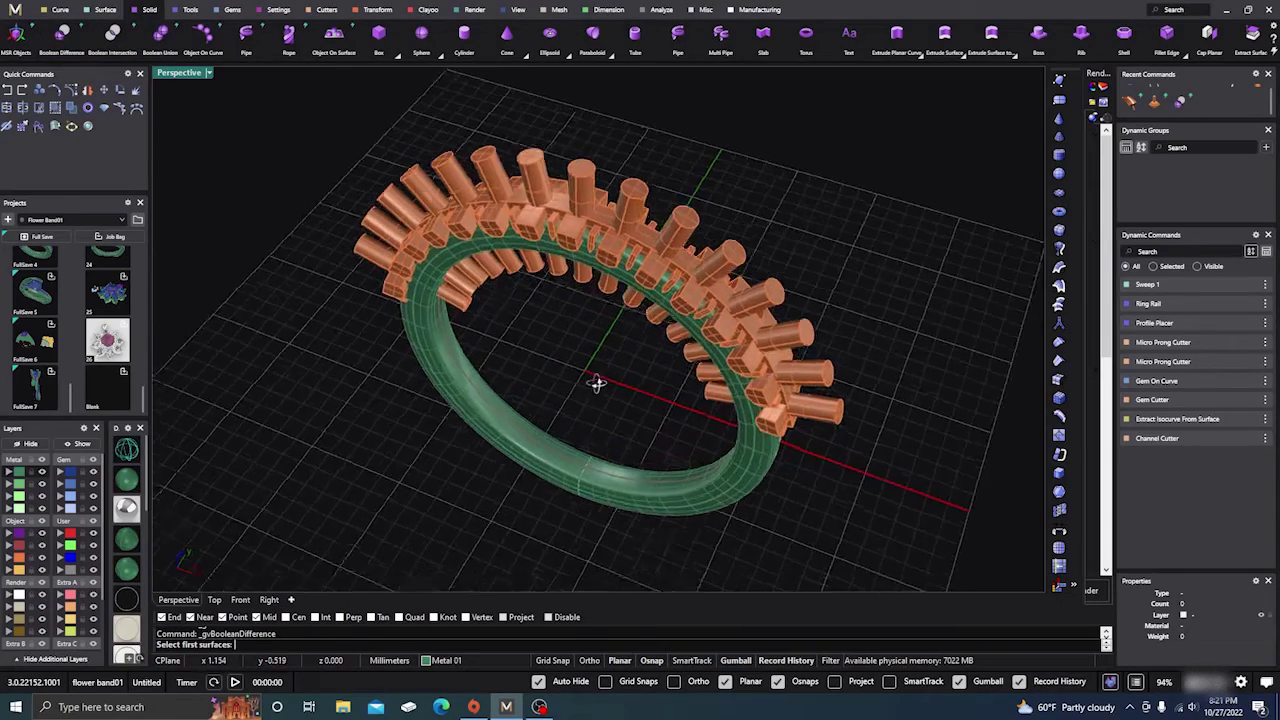
pyautogui.scroll(5, 620, 384)
pyautogui.scroll(-5, 623, 392)
pyautogui.moveTo(623, 394); pyautogui.dragTo(623, 379, button='right')
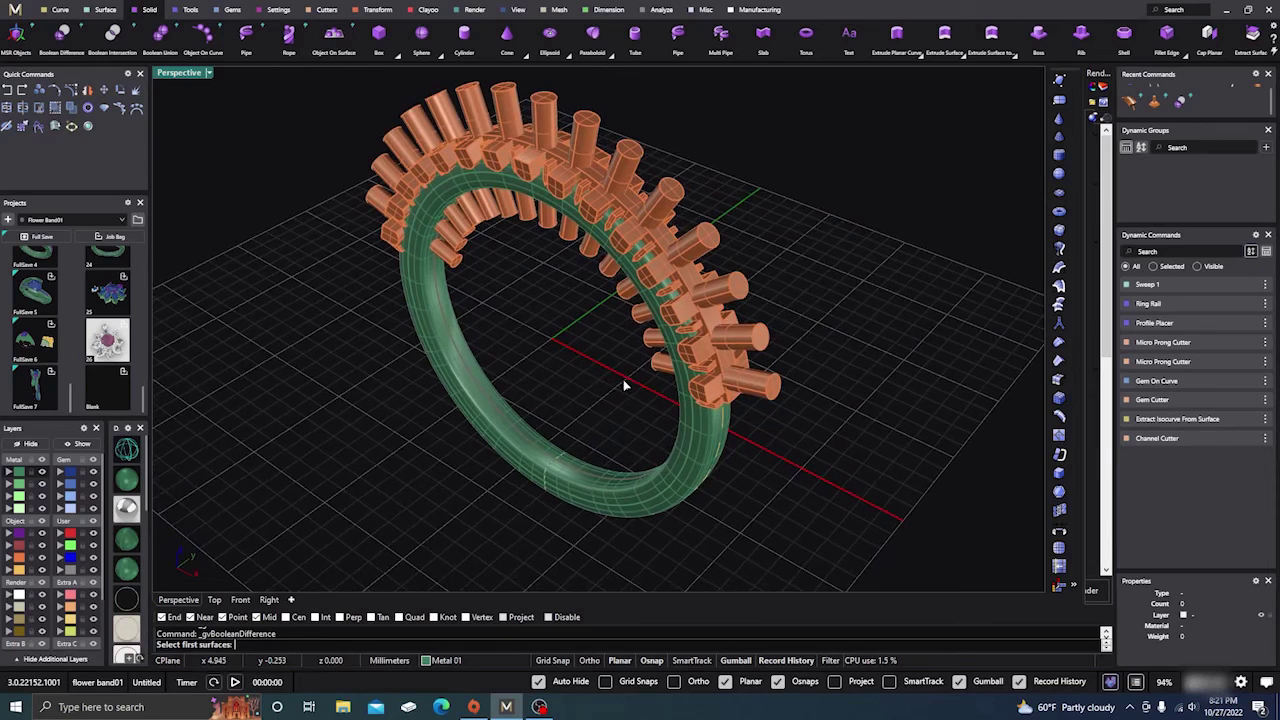
pyautogui.click(700, 448)
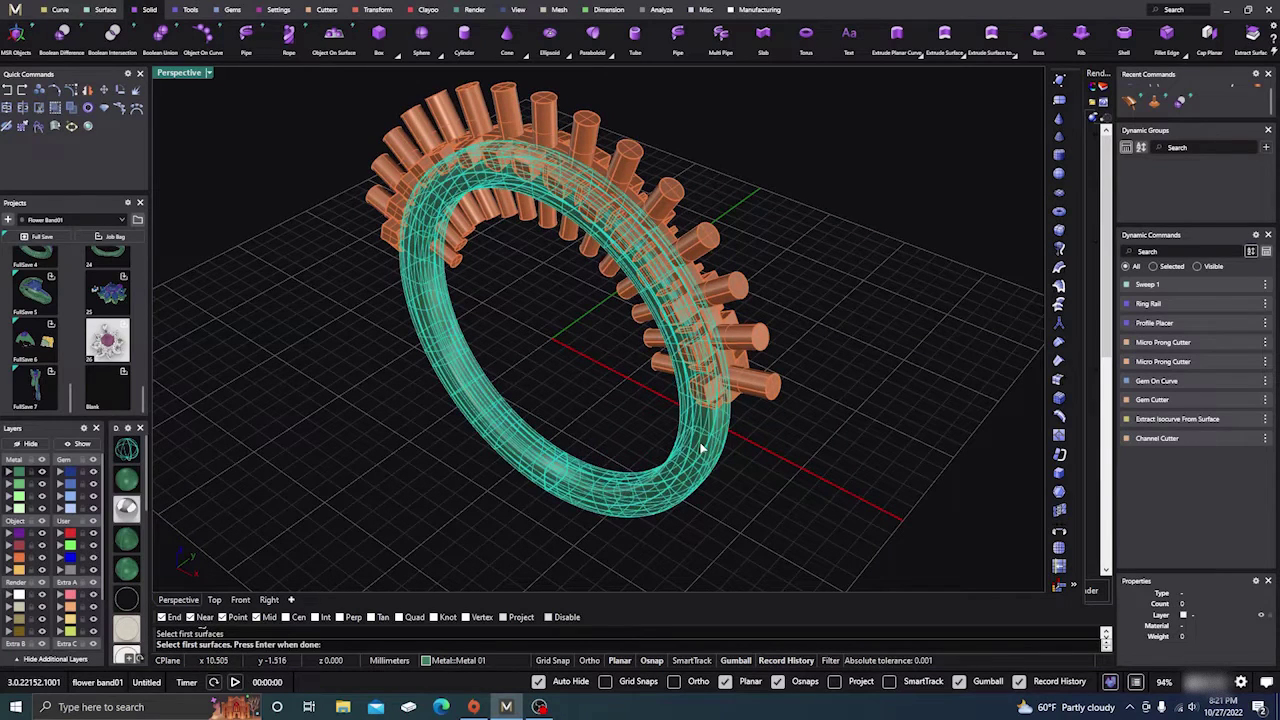
pyautogui.press('Return')
pyautogui.click(700, 398)
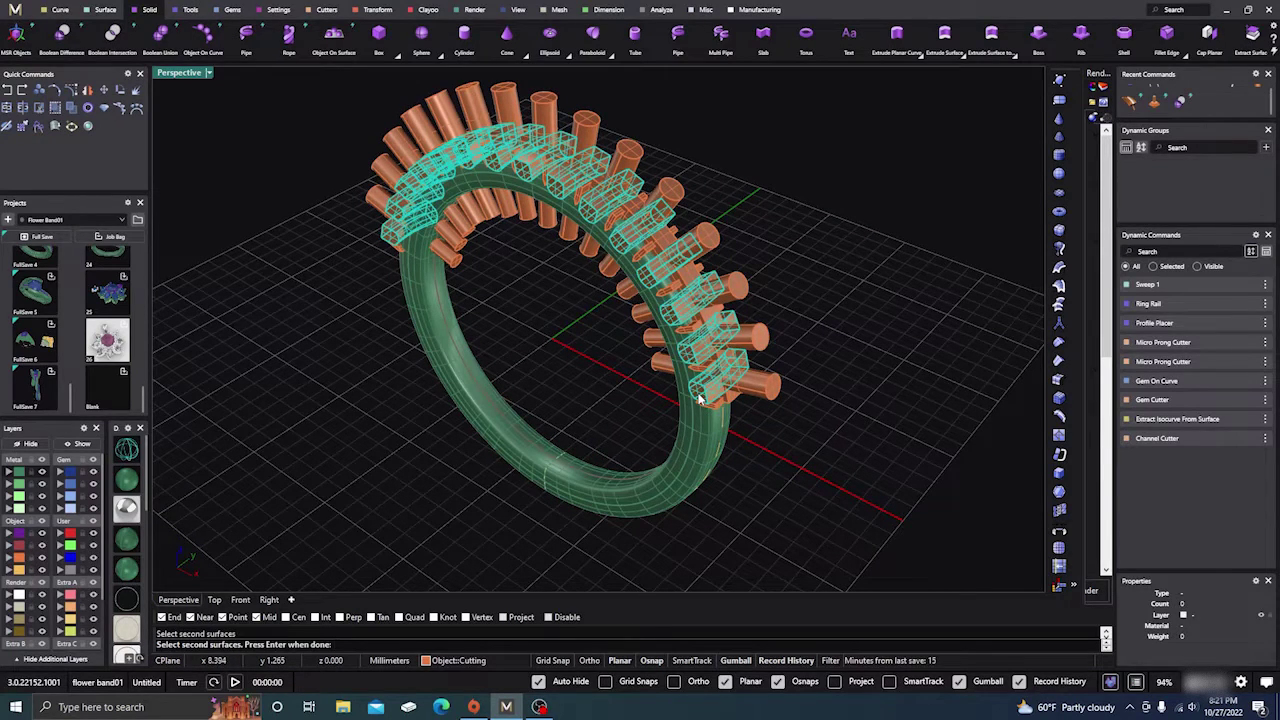
pyautogui.press('Return')
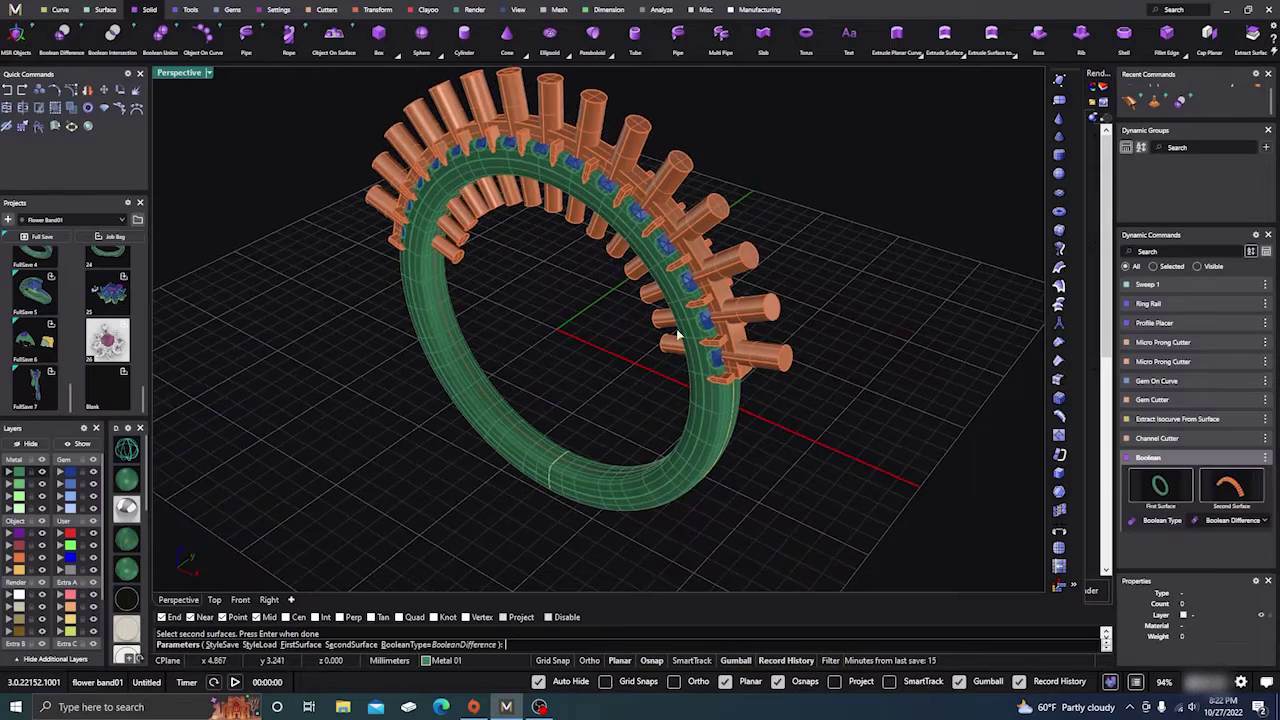
# Hide the Cutting layer and inspect the notches cut into the band beside the gems.
pyautogui.scroll(8, 680, 335)
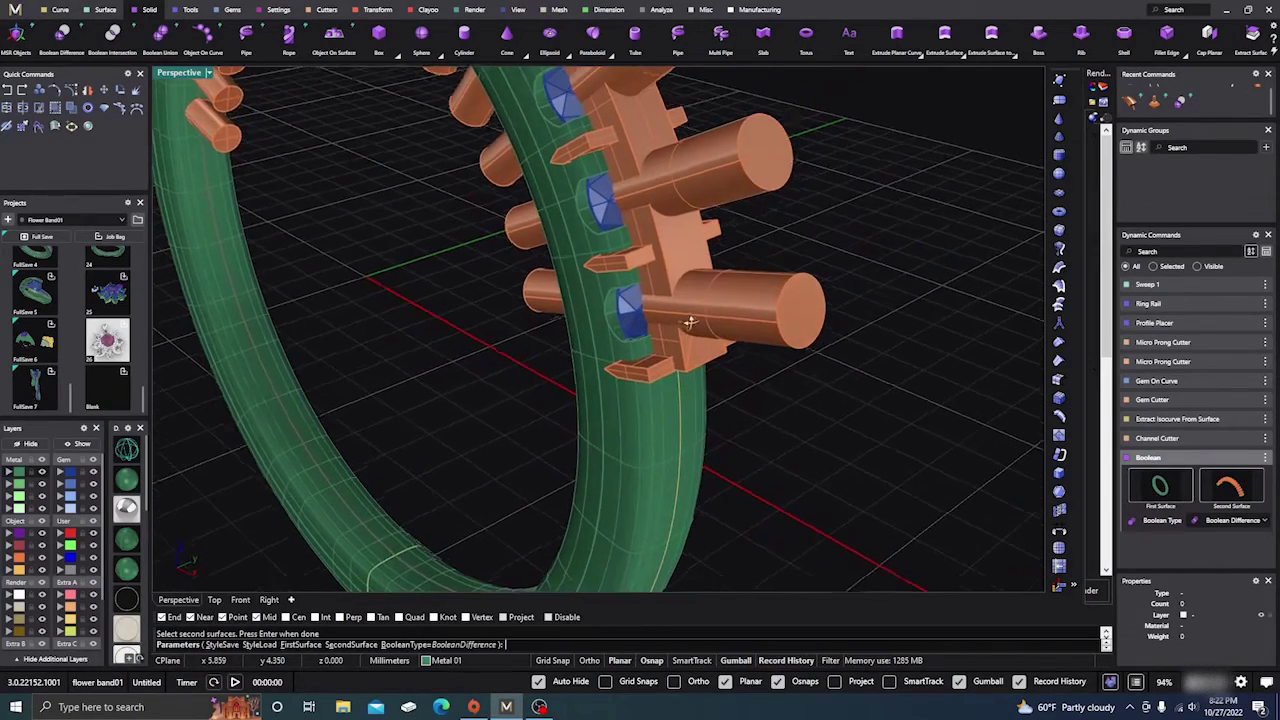
pyautogui.click(42, 558)
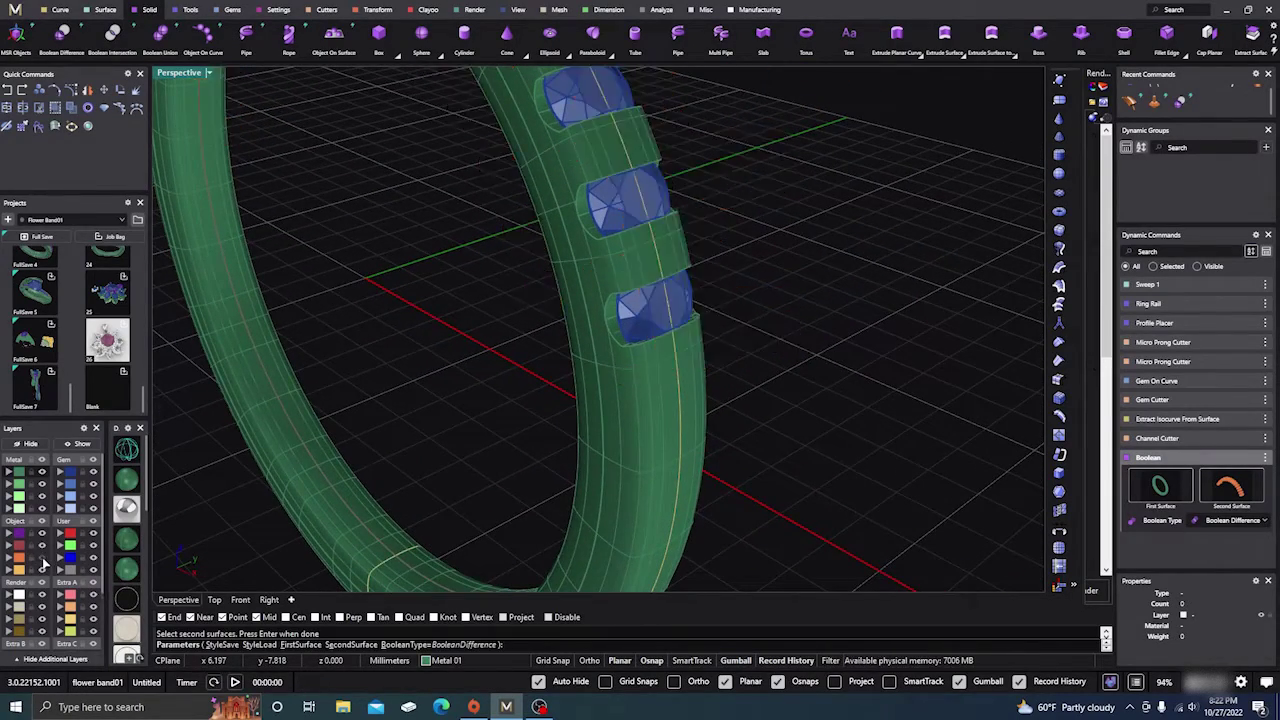
pyautogui.moveTo(578, 439); pyautogui.dragTo(796, 429, button='right')
pyautogui.scroll(-5, 557, 443)
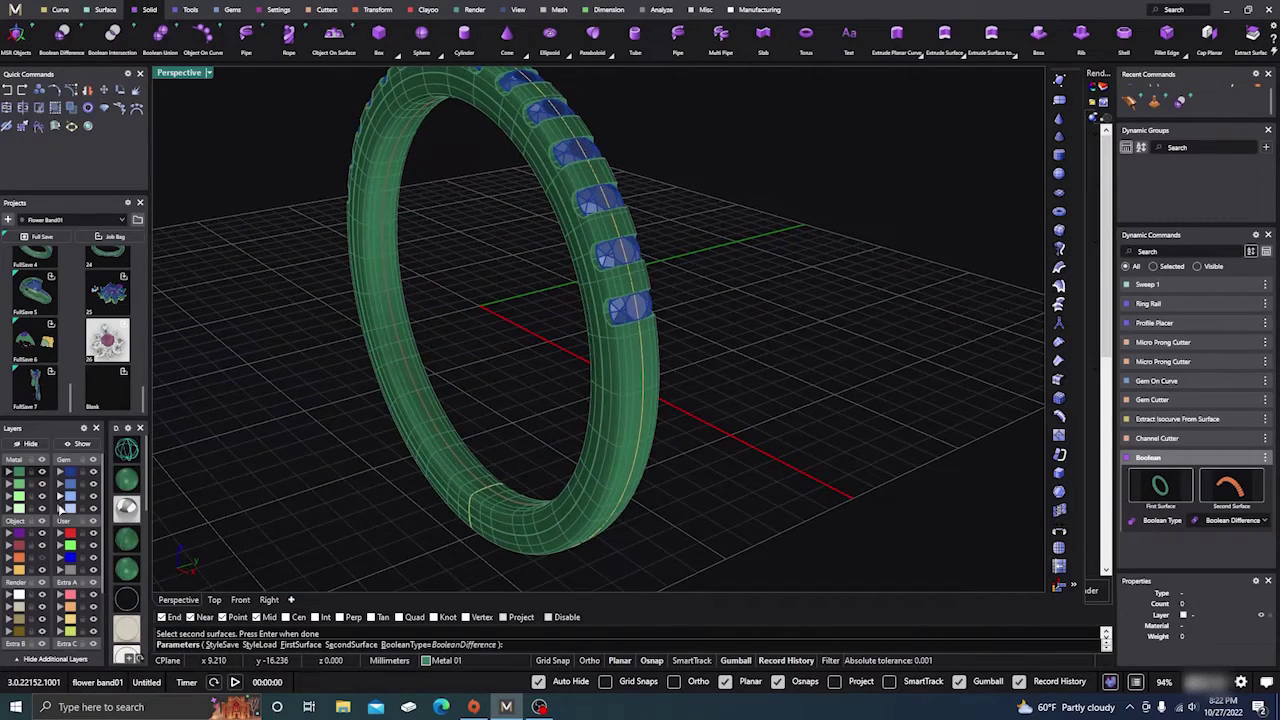
# Show the Cutting layer again and confirm the Boolean difference.
pyautogui.click(41, 557)
pyautogui.moveTo(769, 396); pyautogui.dragTo(591, 420, button='right')
pyautogui.press('Return')
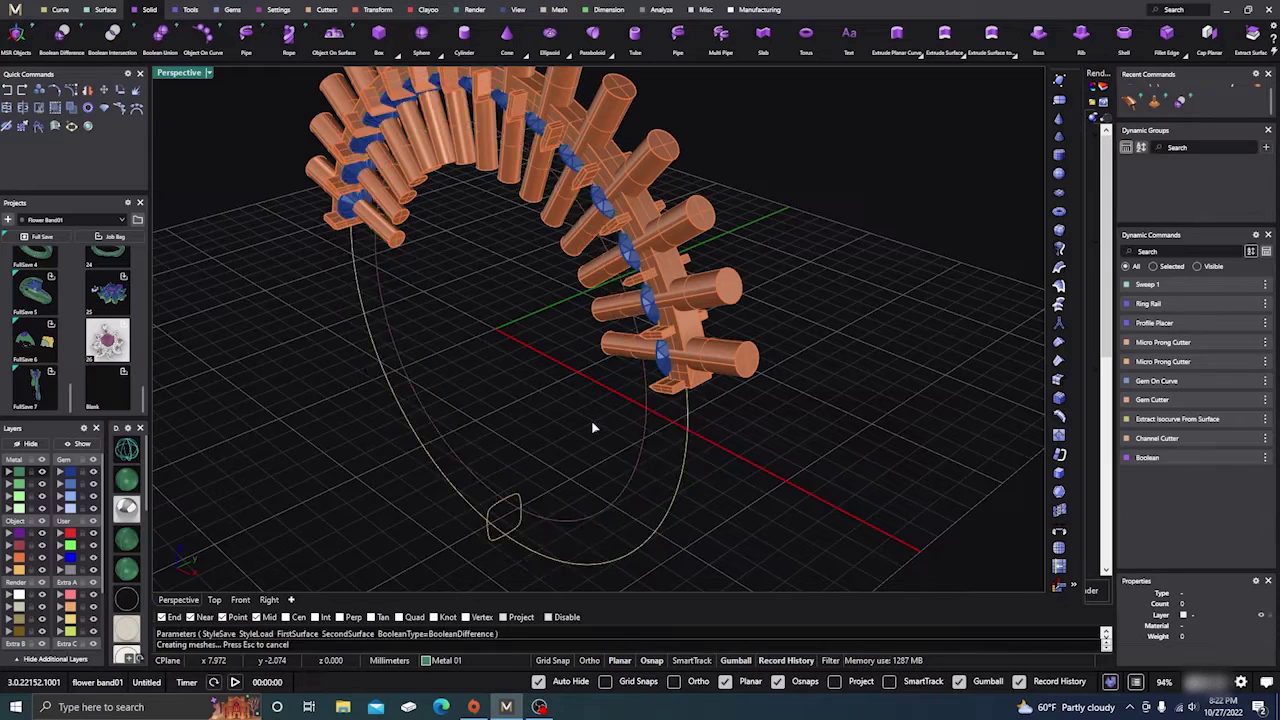
pyautogui.click(639, 435)
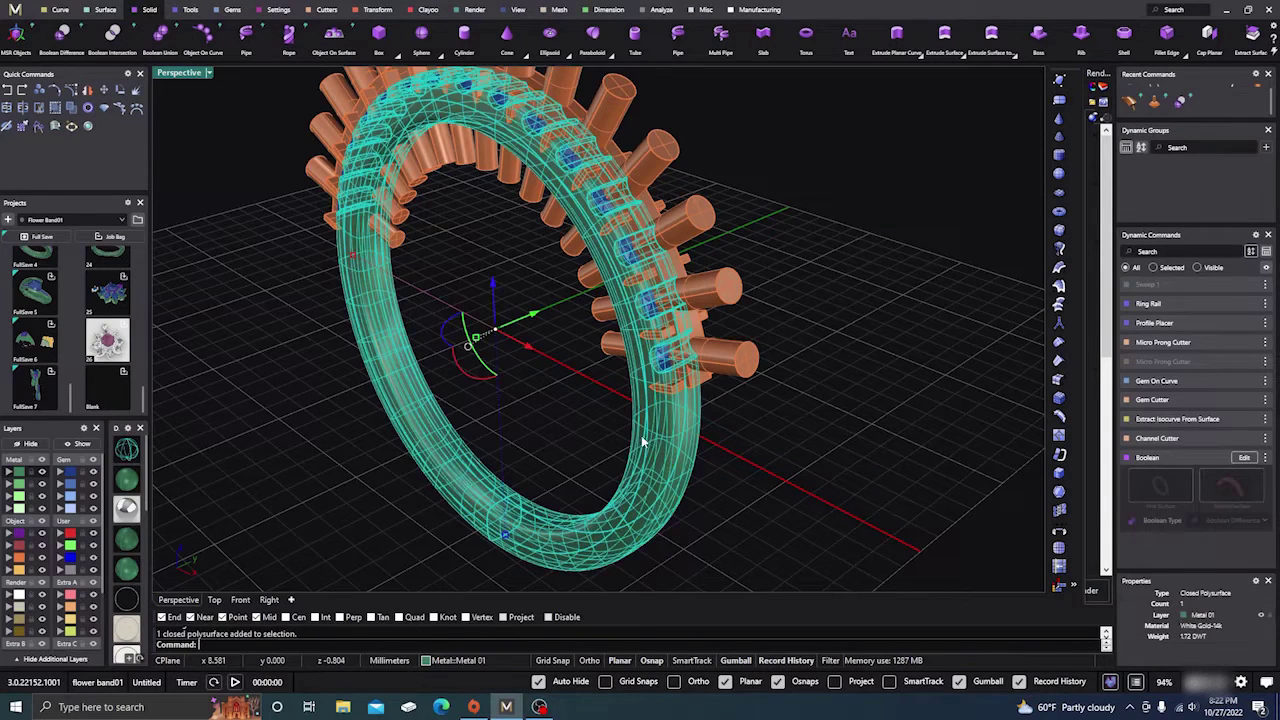
pyautogui.click(663, 340)
pyautogui.rightClick(583, 389)
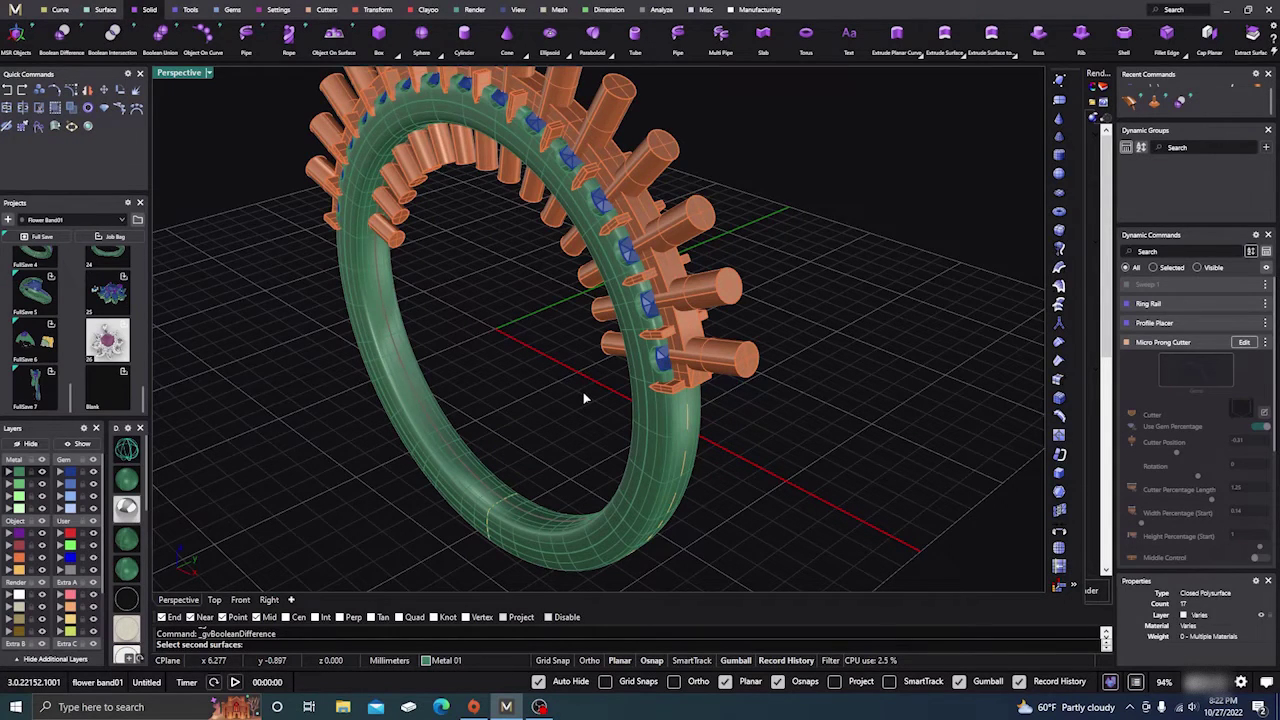
pyautogui.moveTo(583, 392); pyautogui.dragTo(589, 410, button='right')
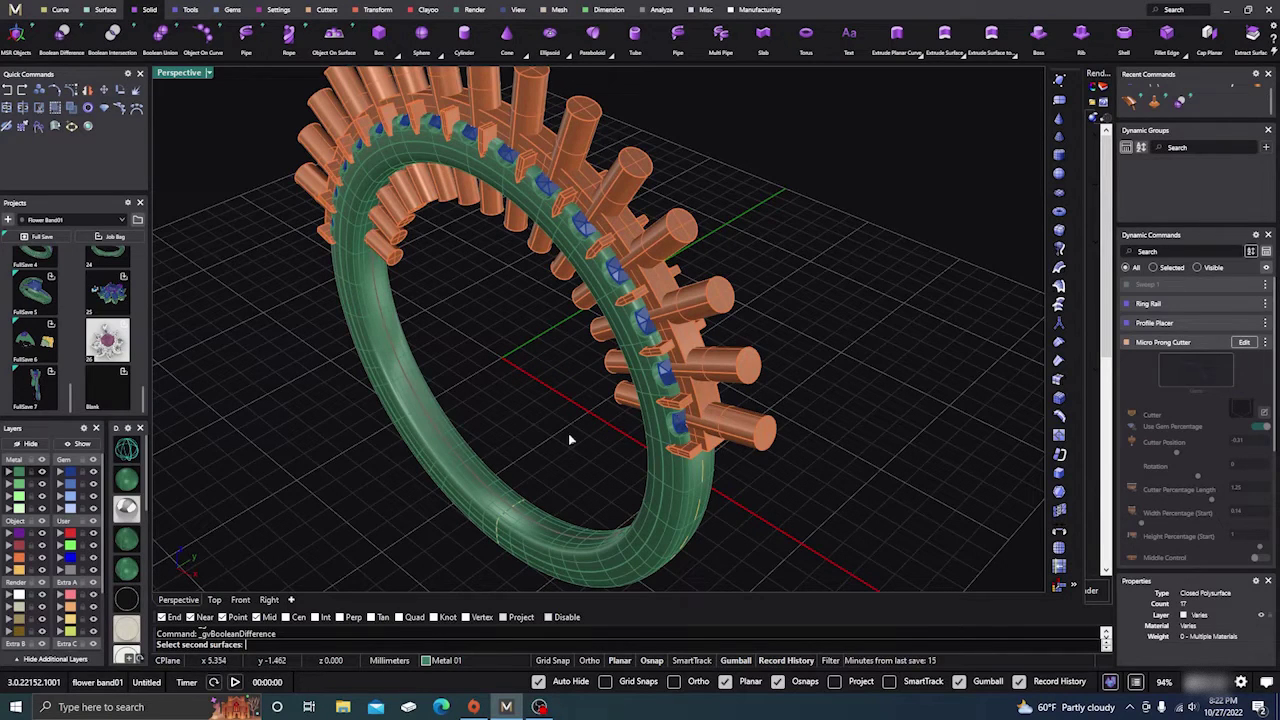
pyautogui.press('Escape')
# Subtract the thin micro prong cutters between the gems from the notched ring band with Boolean Difference.
pyautogui.press('Return')
pyautogui.click(675, 512)
pyautogui.press('Return')
pyautogui.click(680, 410)
pyautogui.press('Return')
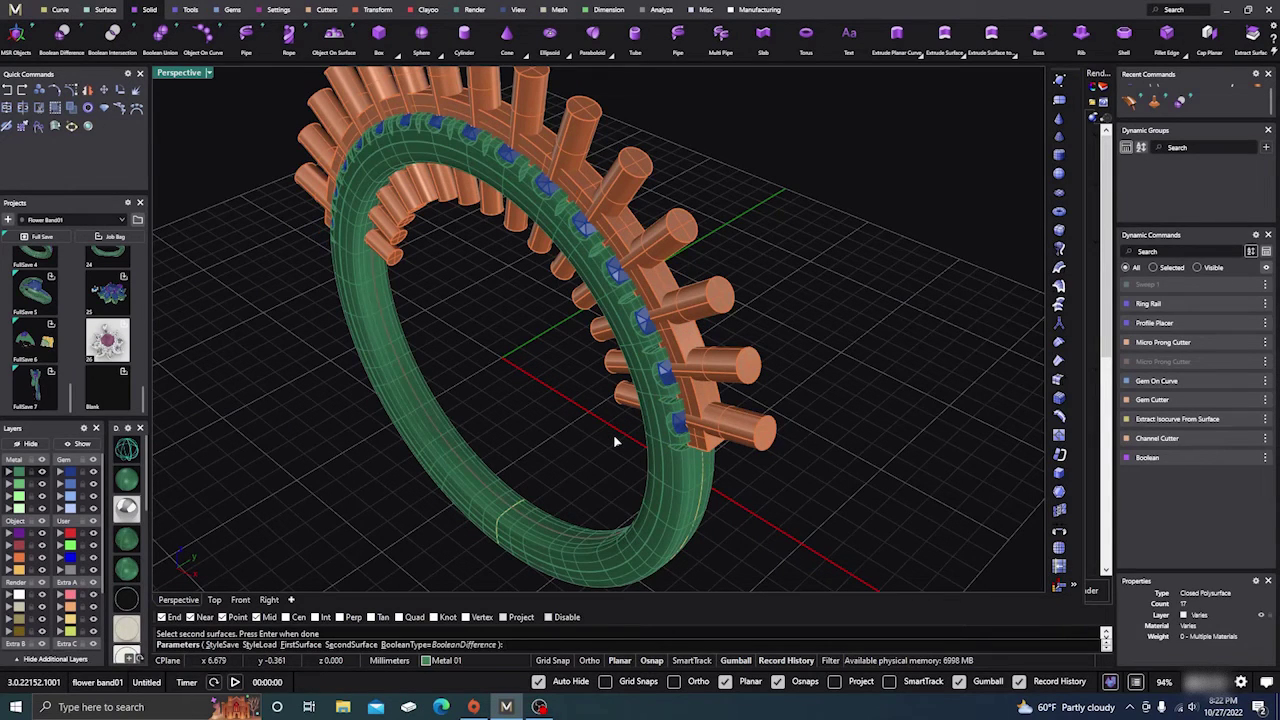
# Hide and reshow the Cutting layer to check the prong cuts in the band, and confirm the Boolean Difference.
pyautogui.moveTo(611, 447); pyautogui.dragTo(590, 434, button='right')
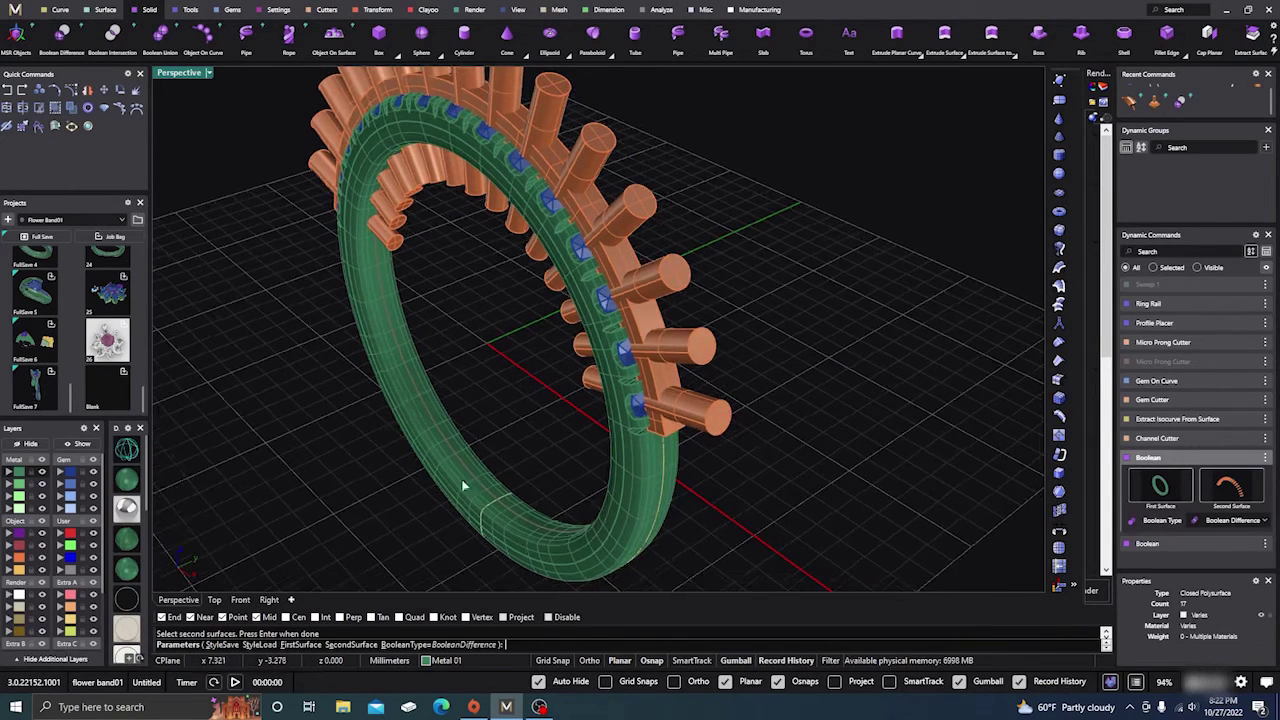
pyautogui.click(42, 558)
pyautogui.moveTo(454, 502); pyautogui.dragTo(305, 542, button='right')
pyautogui.click(42, 563)
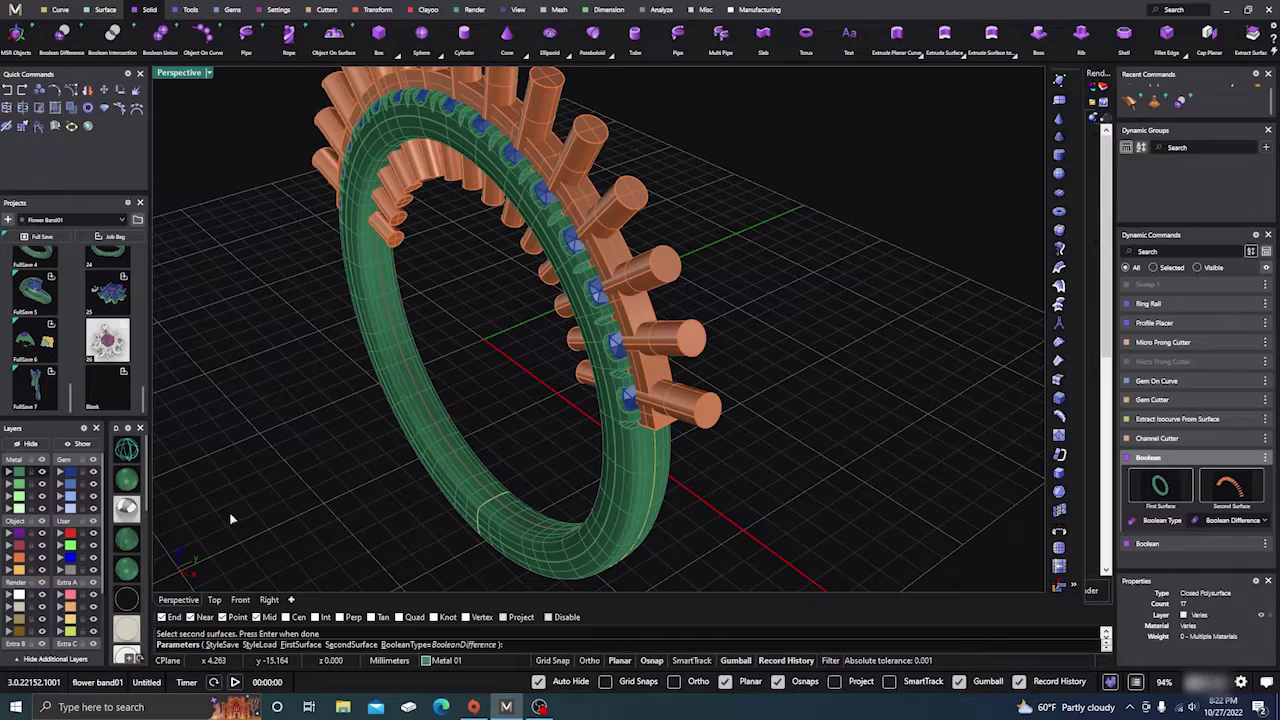
pyautogui.rightClick(487, 419)
pyautogui.click(615, 487)
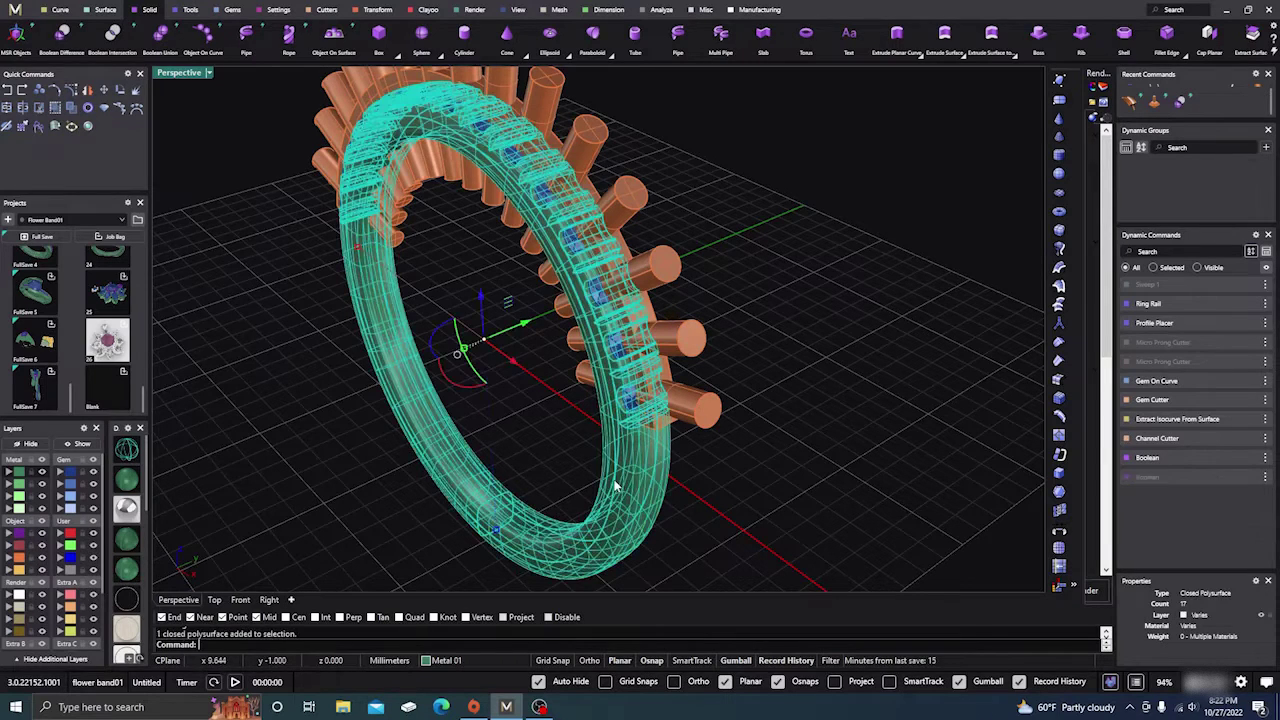
pyautogui.click(669, 370)
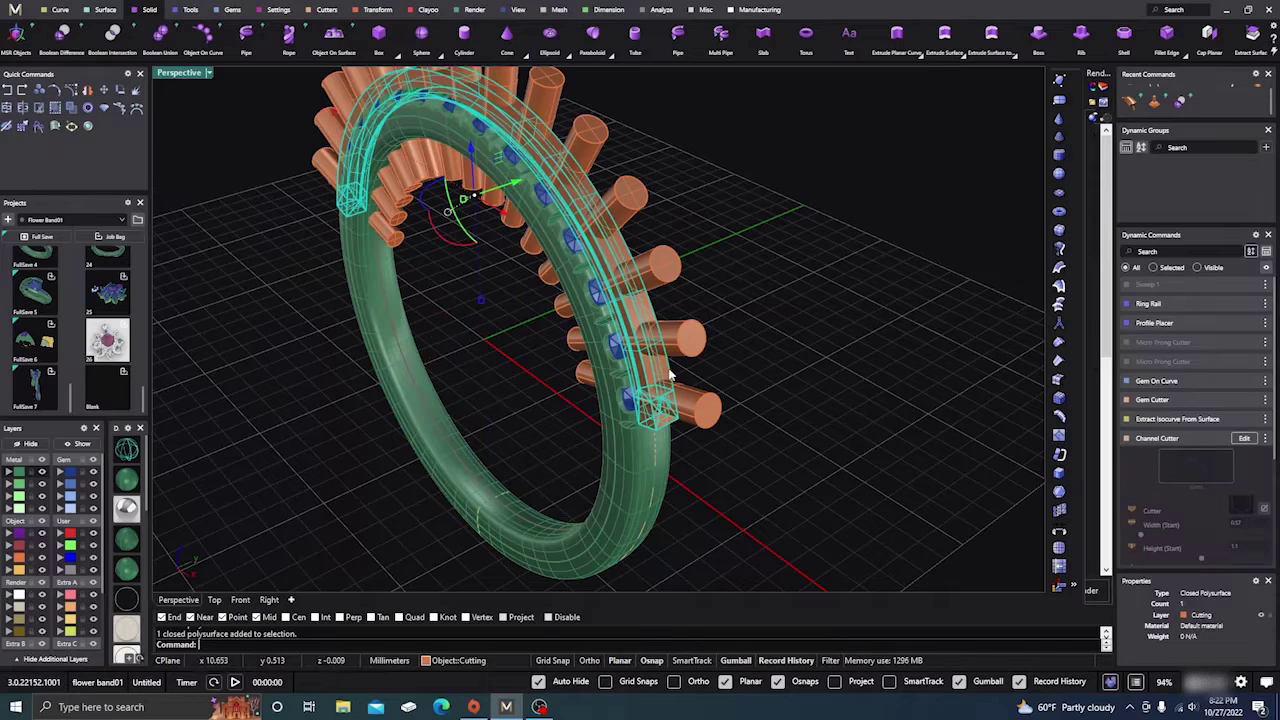
pyautogui.rightClick(597, 427)
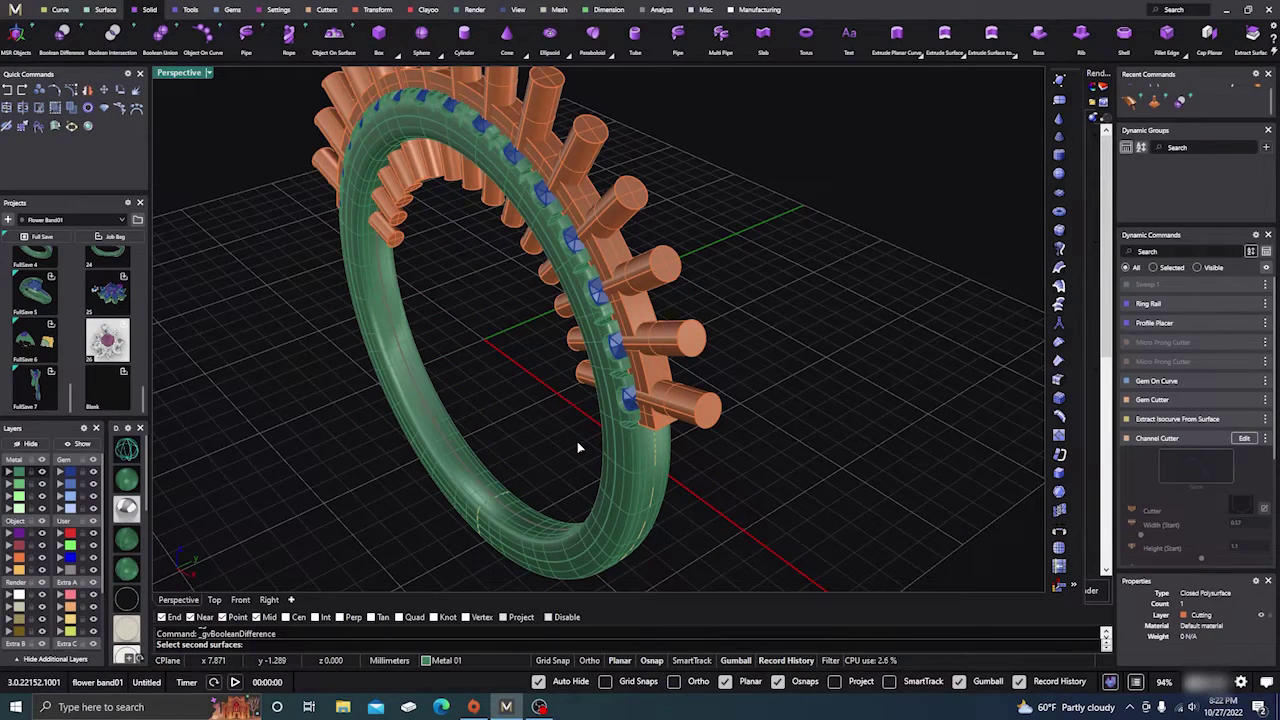
pyautogui.moveTo(577, 441); pyautogui.dragTo(557, 458, button='right')
pyautogui.press('Escape')
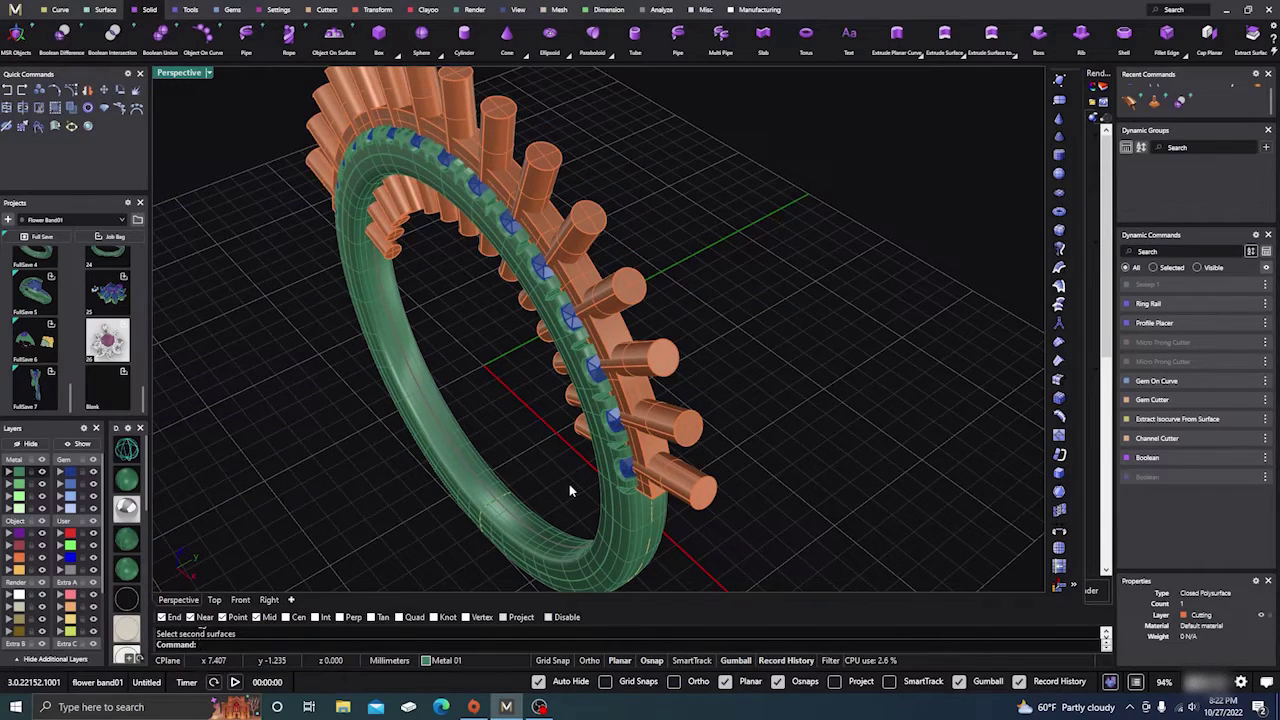
# Try to subtract the curved channel cutter from the ring band with Boolean Difference.
pyautogui.press('Return')
pyautogui.click(622, 528)
pyautogui.press('Return')
pyautogui.click(644, 456)
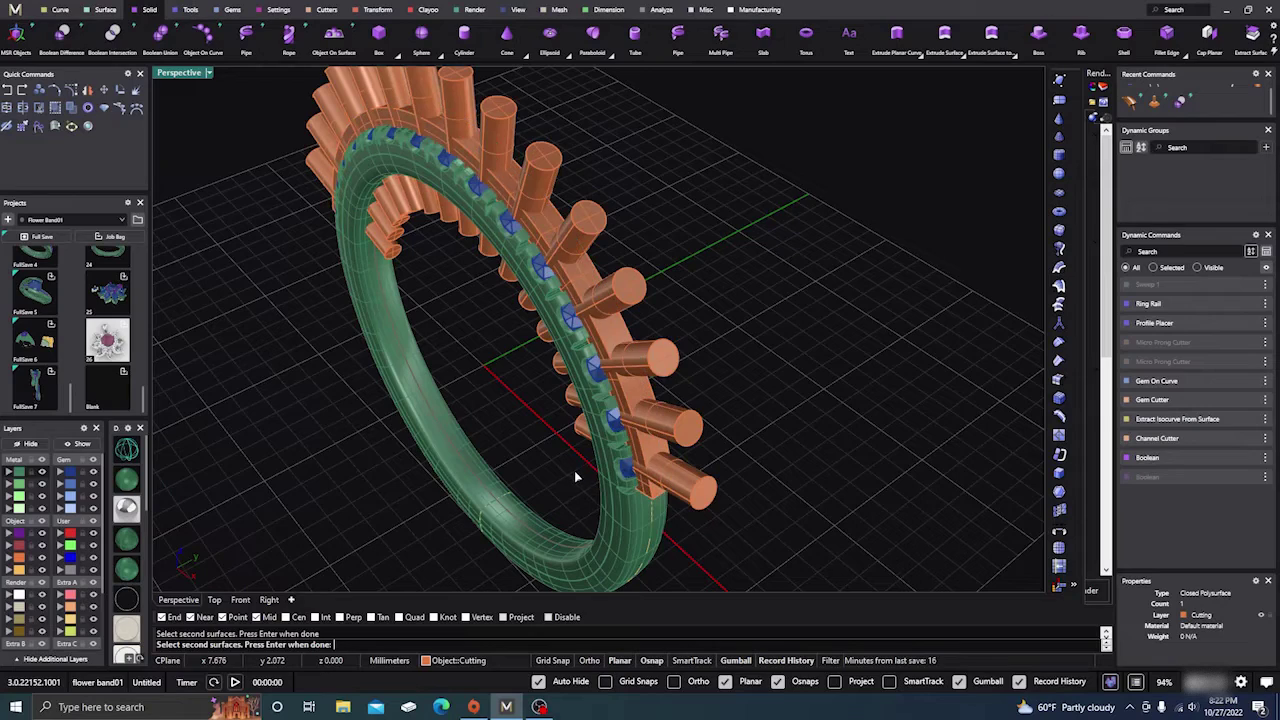
pyautogui.press('Return')
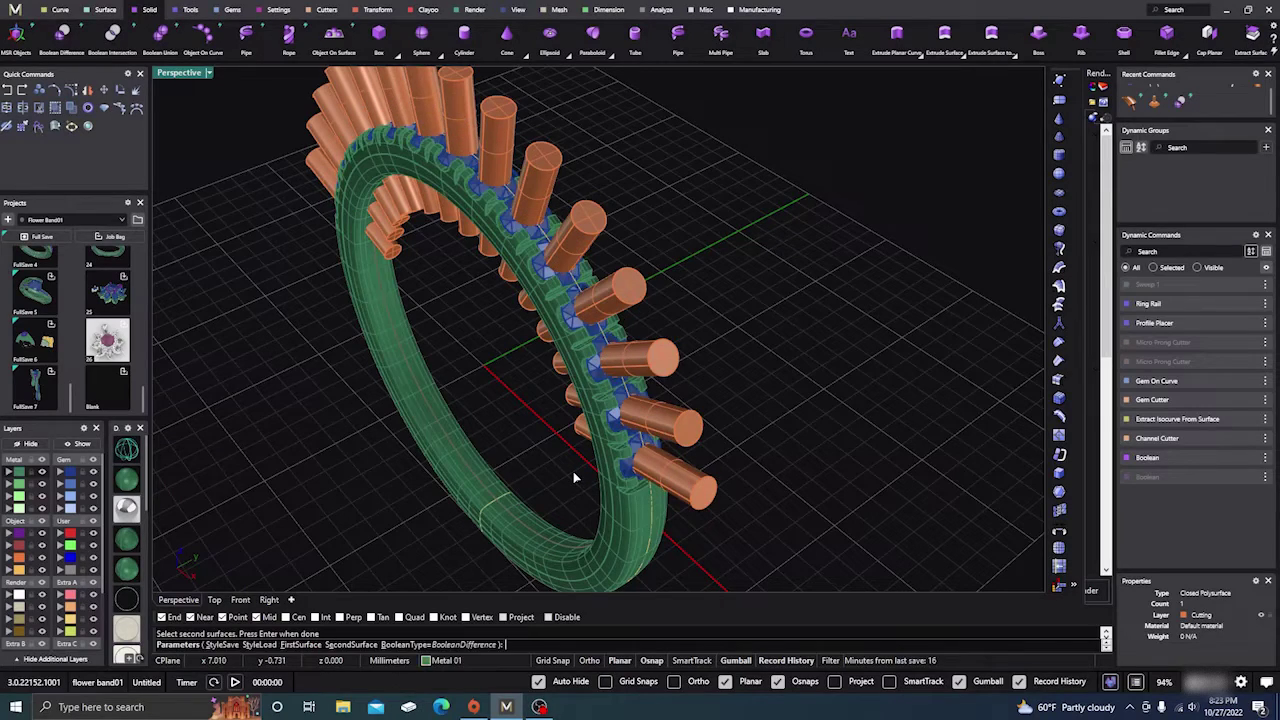
pyautogui.moveTo(573, 471); pyautogui.dragTo(535, 456, button='right')
pyautogui.scroll(5, 503, 331)
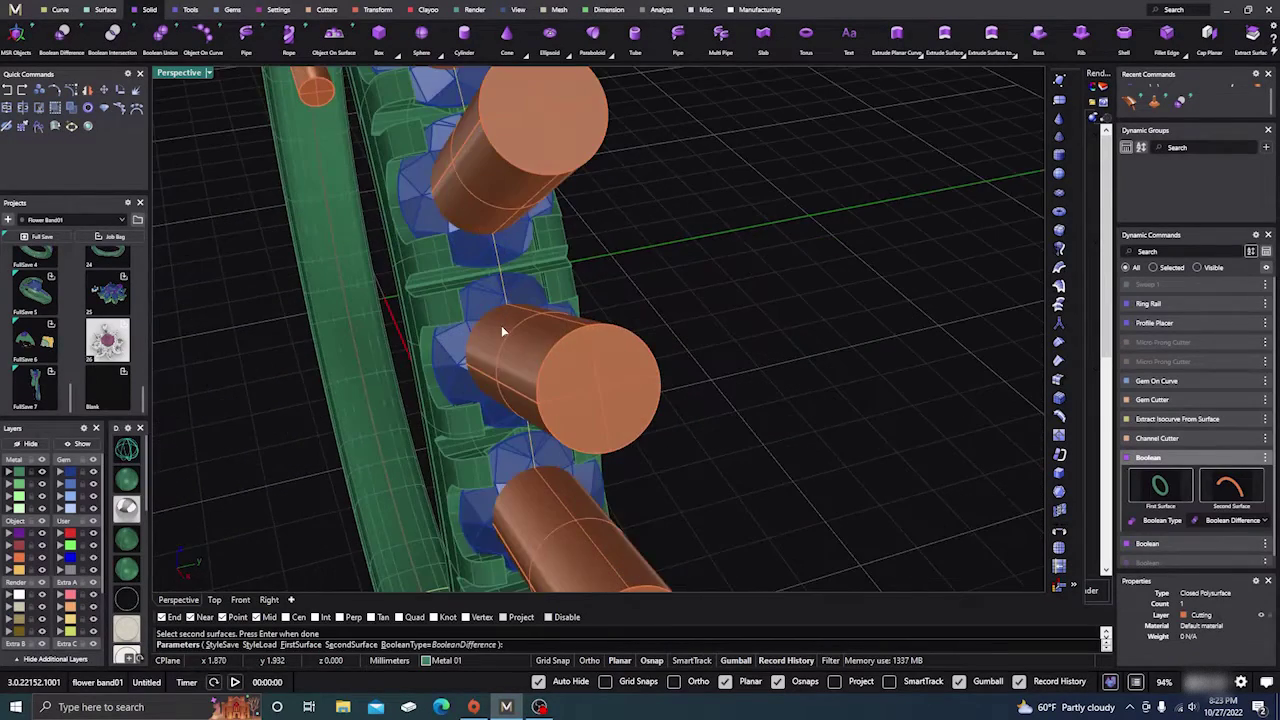
pyautogui.scroll(-6, 502, 328)
pyautogui.moveTo(499, 369); pyautogui.dragTo(583, 381, button='right')
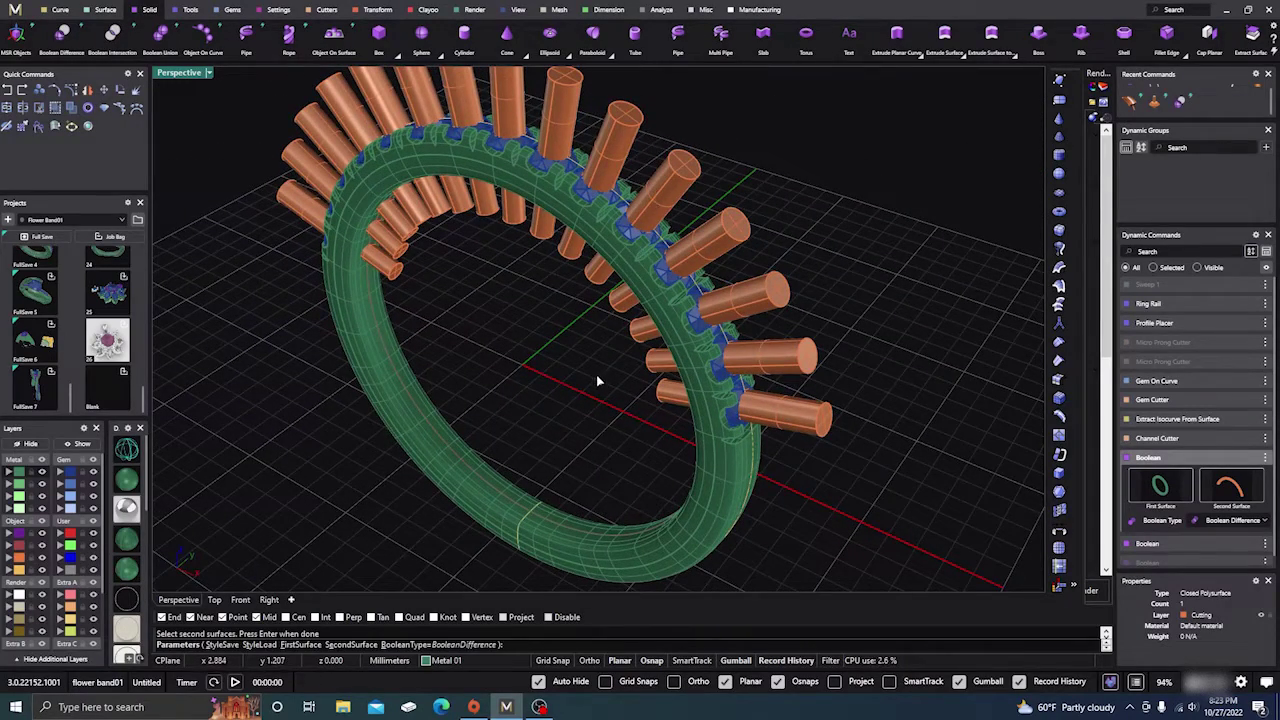
pyautogui.press('Return')
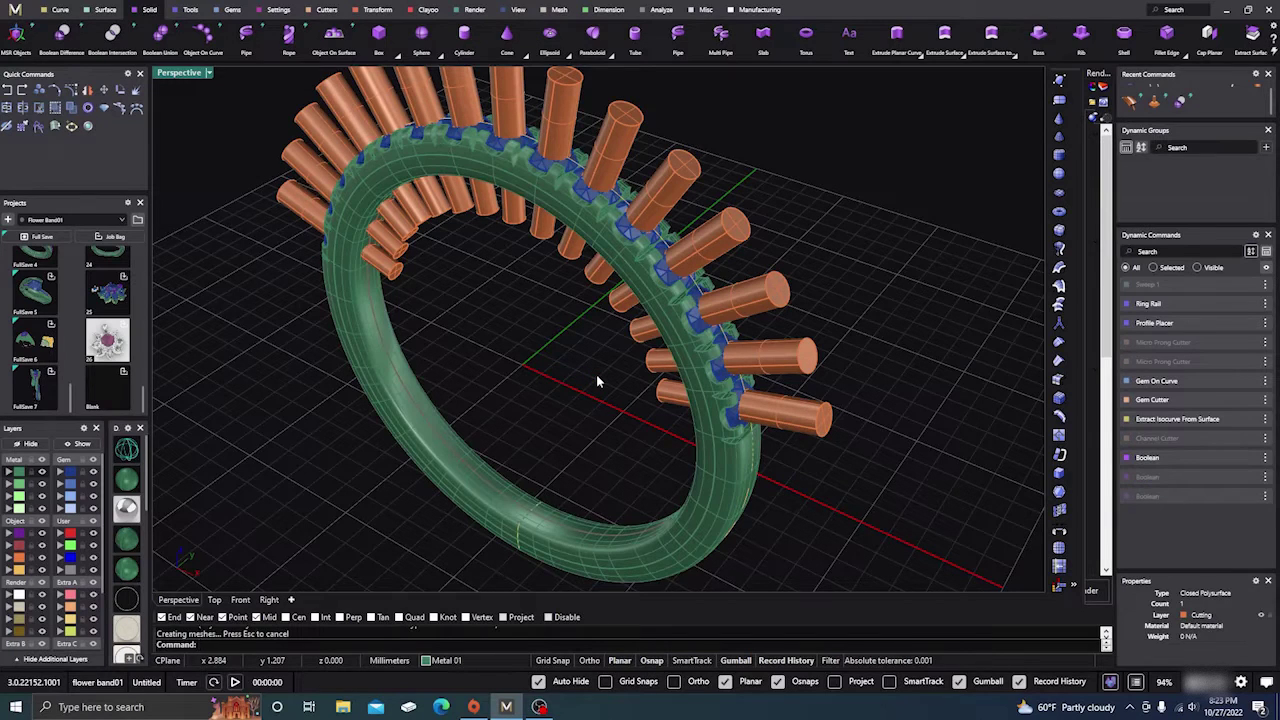
# Try to subtract the cylindrical gem cutters from the channelled band with Boolean Difference.
pyautogui.press('Return')
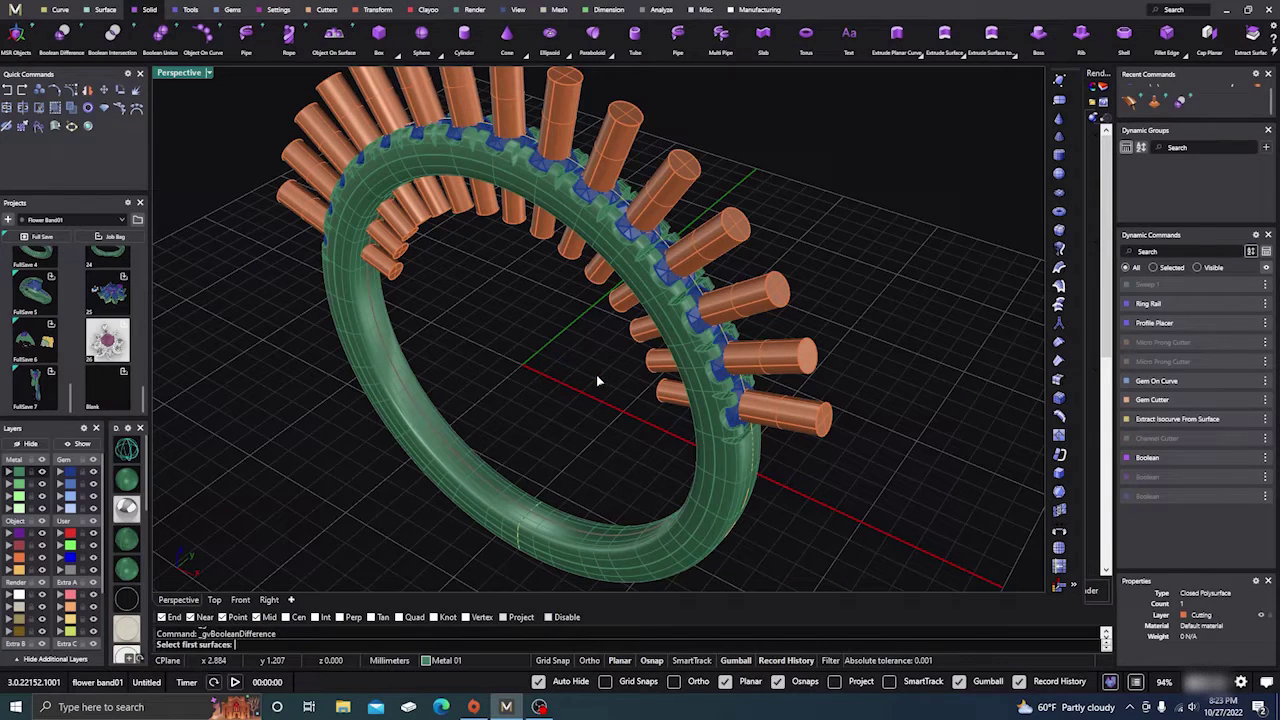
pyautogui.click(716, 470)
pyautogui.press('Return')
pyautogui.click(785, 420)
pyautogui.press('Return')
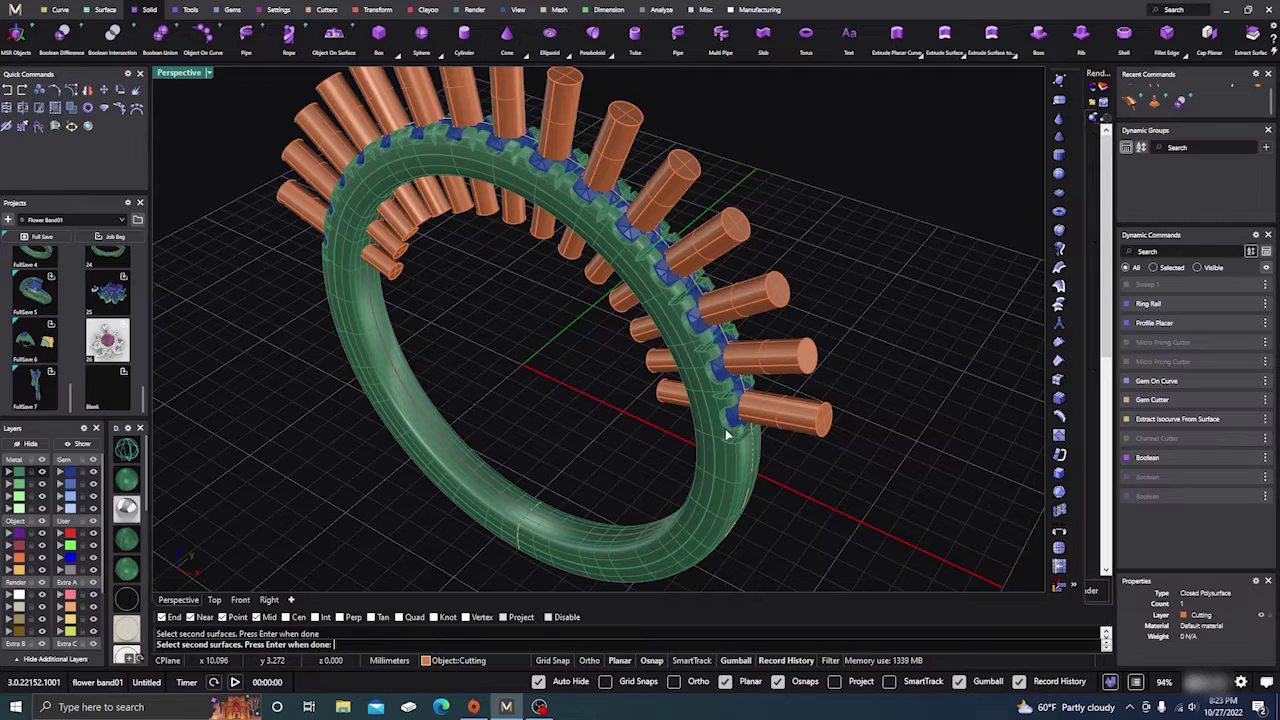
pyautogui.press('Return')
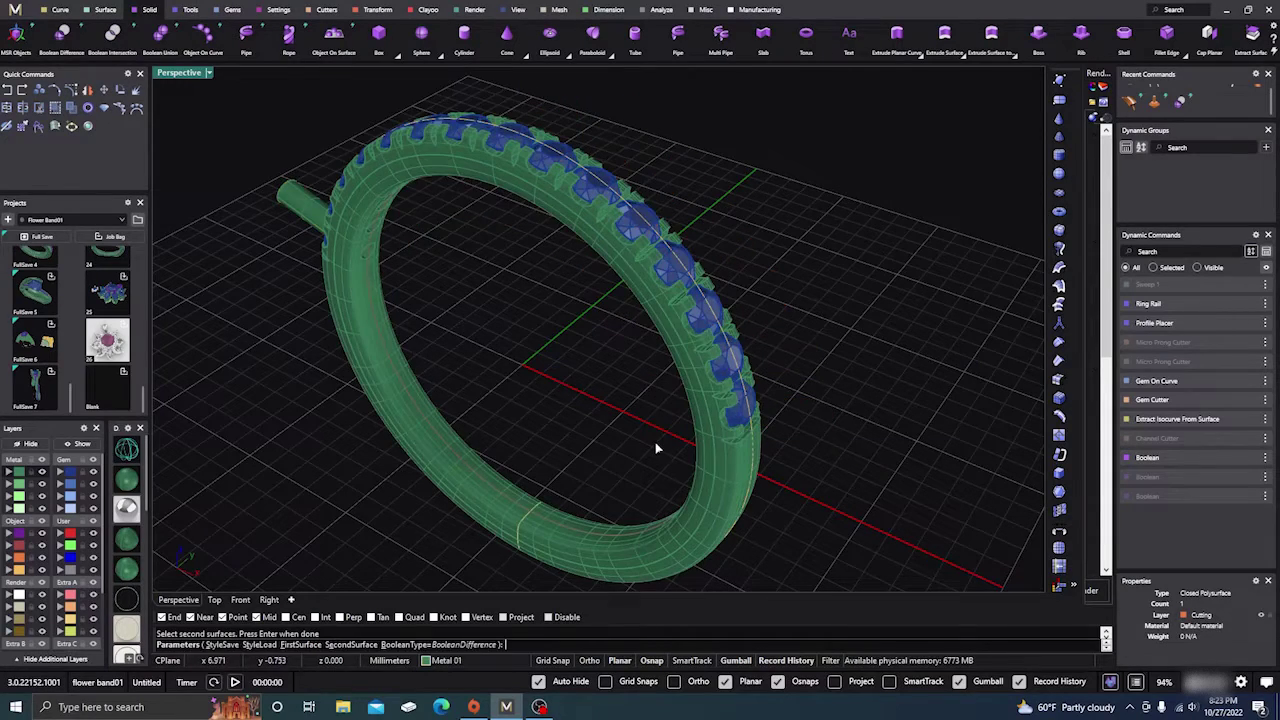
pyautogui.moveTo(662, 436); pyautogui.dragTo(817, 391, button='right')
pyautogui.scroll(6, 497, 309)
pyautogui.scroll(-5, 474, 263)
pyautogui.press('Return')
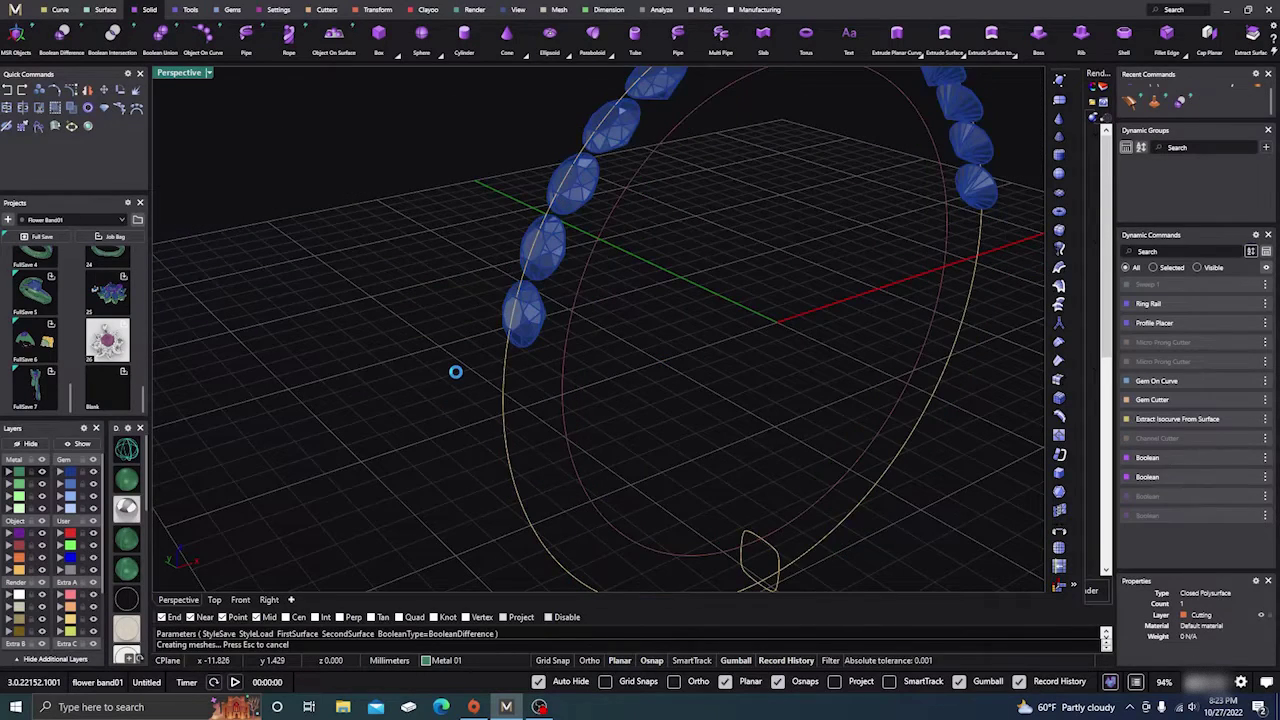
# Inspect the stray cylinder attached to the outside of the band and undo the gem cutter subtraction.
pyautogui.click(456, 315)
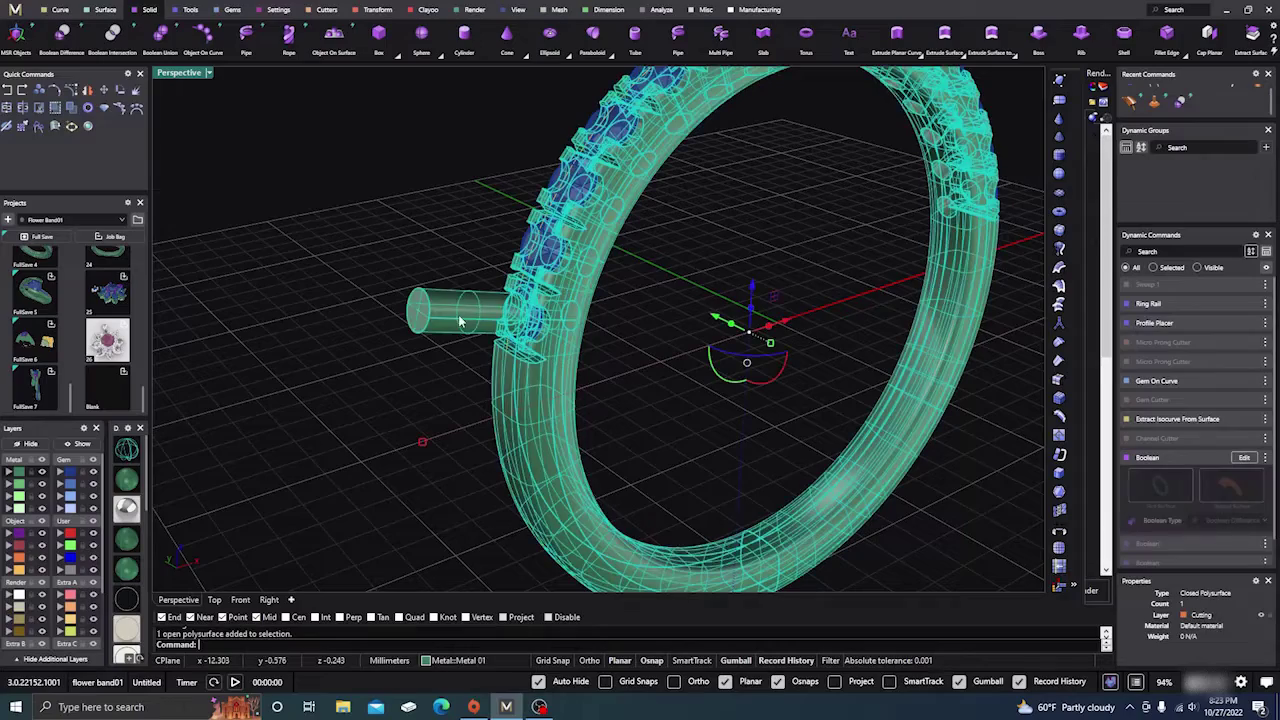
pyautogui.moveTo(451, 426); pyautogui.dragTo(372, 423, button='right')
pyautogui.scroll(-6, 501, 400)
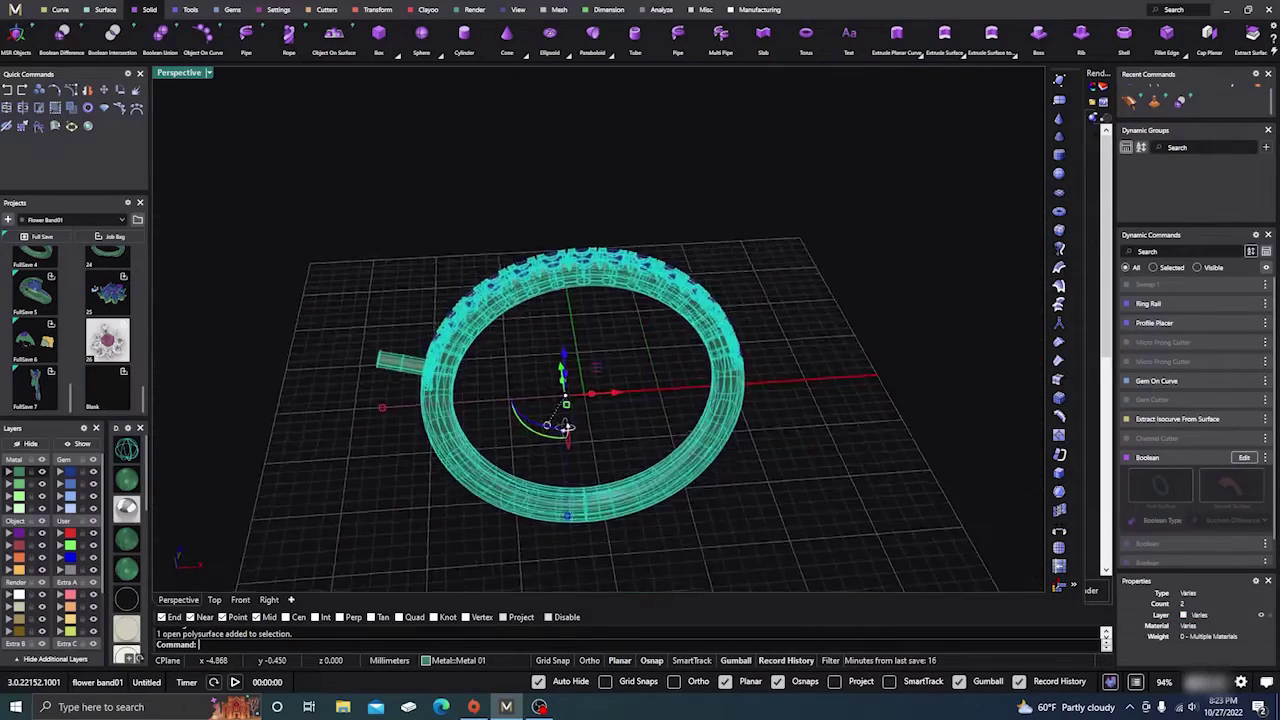
pyautogui.moveTo(563, 432); pyautogui.dragTo(465, 455, button='right')
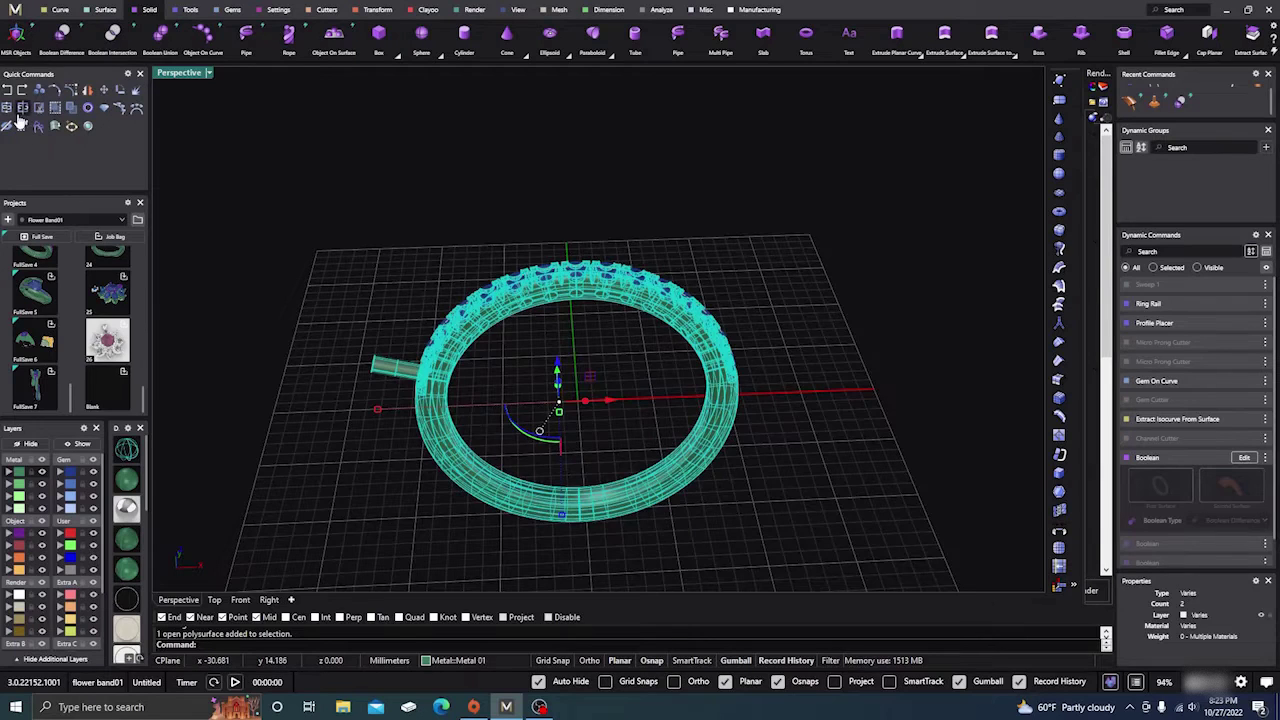
pyautogui.click(213, 246)
pyautogui.click(9, 90)
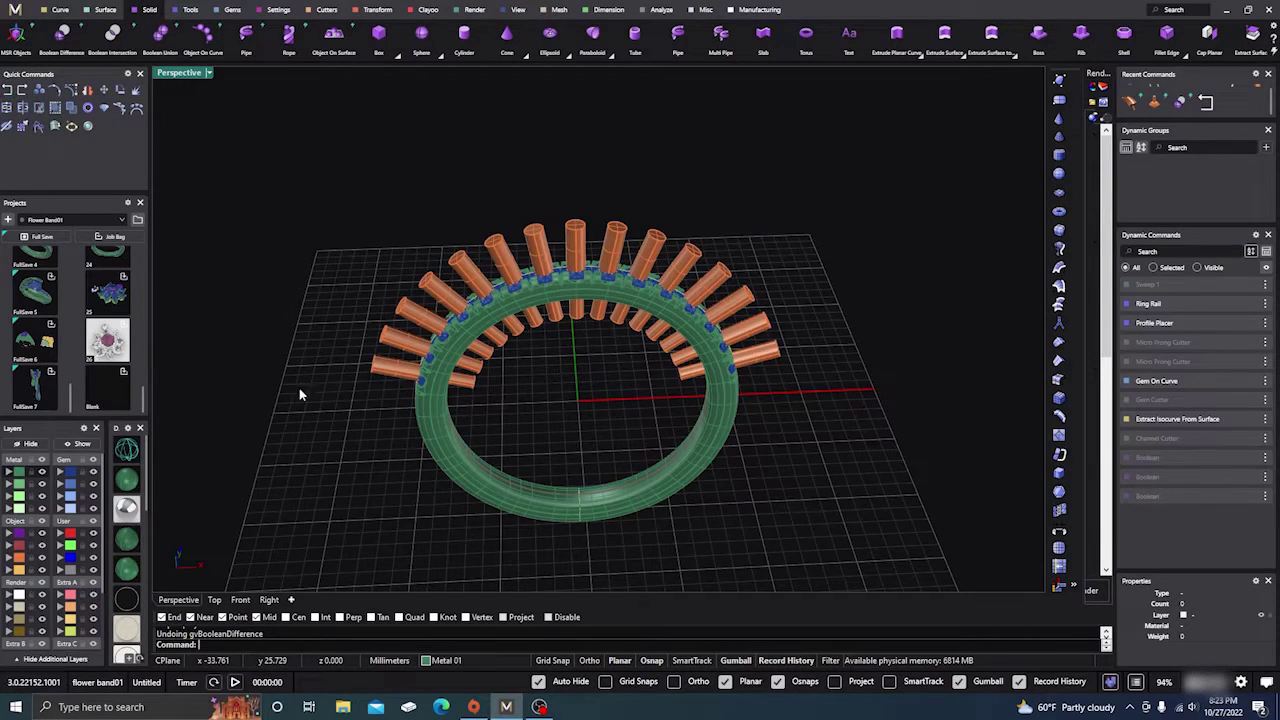
# Undo the channel cutter subtraction as well.
pyautogui.moveTo(300, 394); pyautogui.dragTo(435, 366, button='right')
pyautogui.scroll(3, 571, 374)
pyautogui.moveTo(657, 413); pyautogui.dragTo(543, 440, button='right')
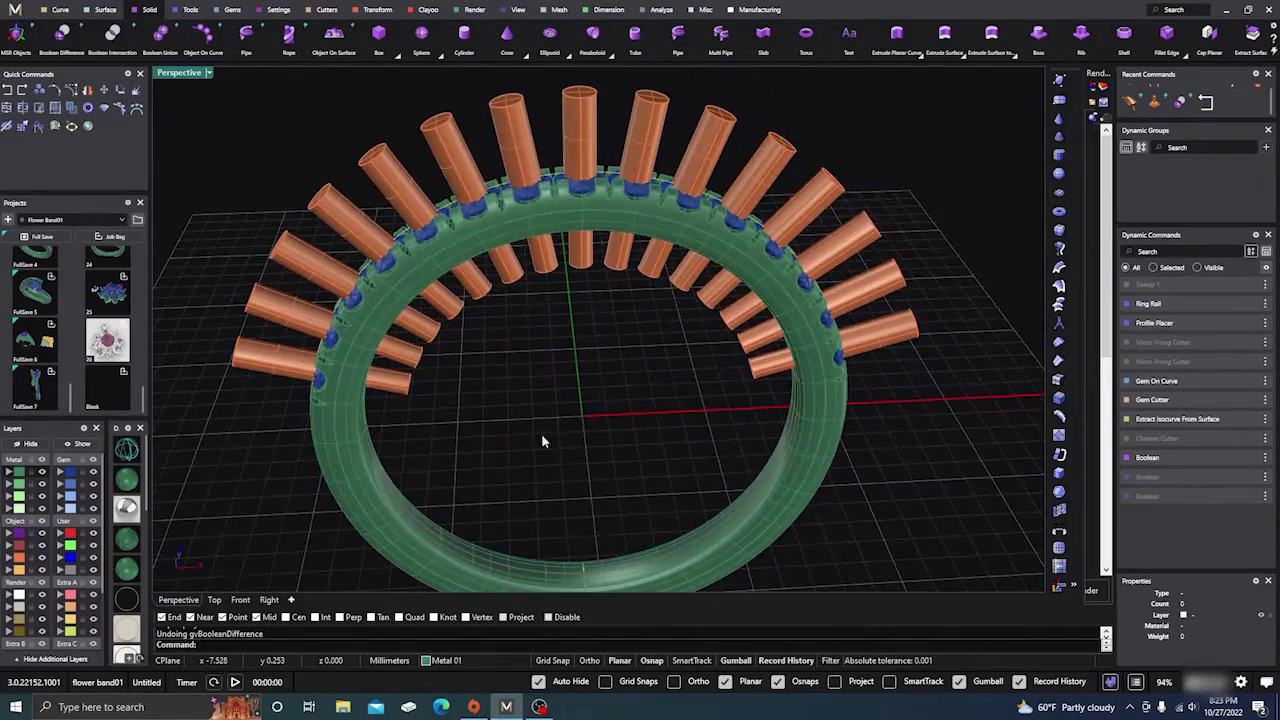
pyautogui.click(8, 93)
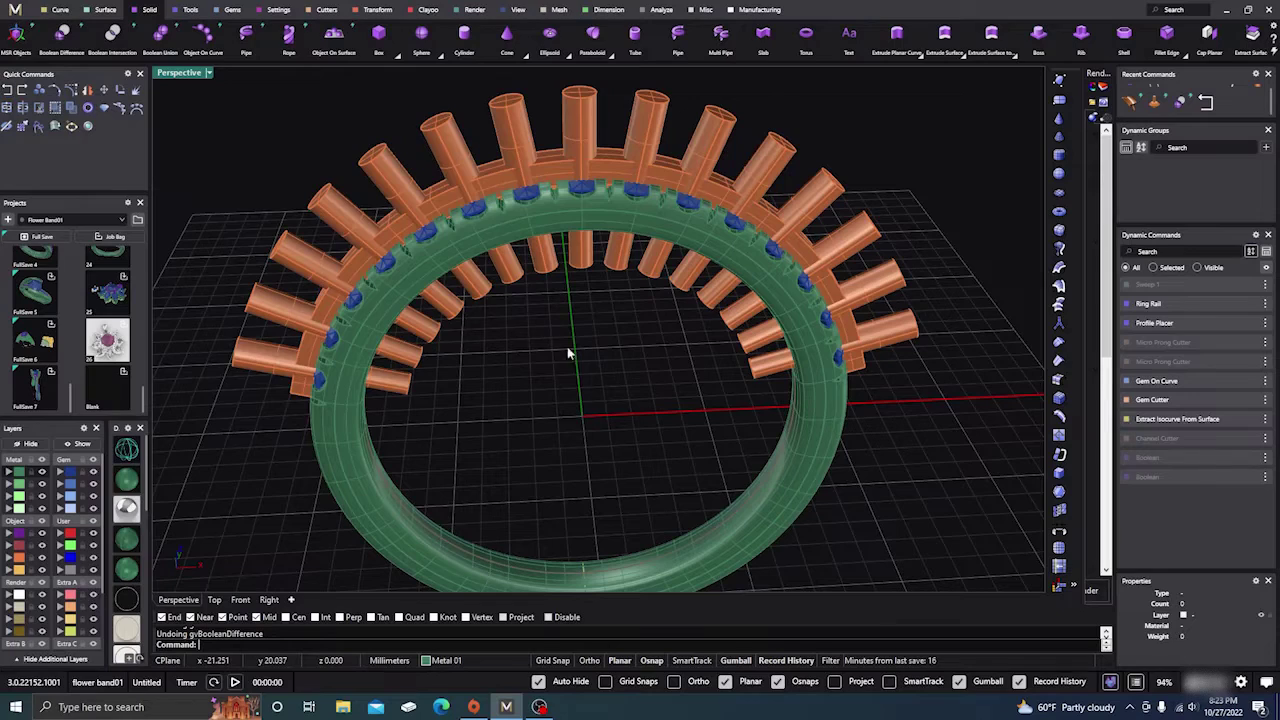
# Subtract the cylindrical gem cutters from the notched ring band with Boolean Difference before cutting the channel.
pyautogui.moveTo(606, 371); pyautogui.dragTo(658, 443, button='right')
pyautogui.press('Return')
pyautogui.click(741, 460)
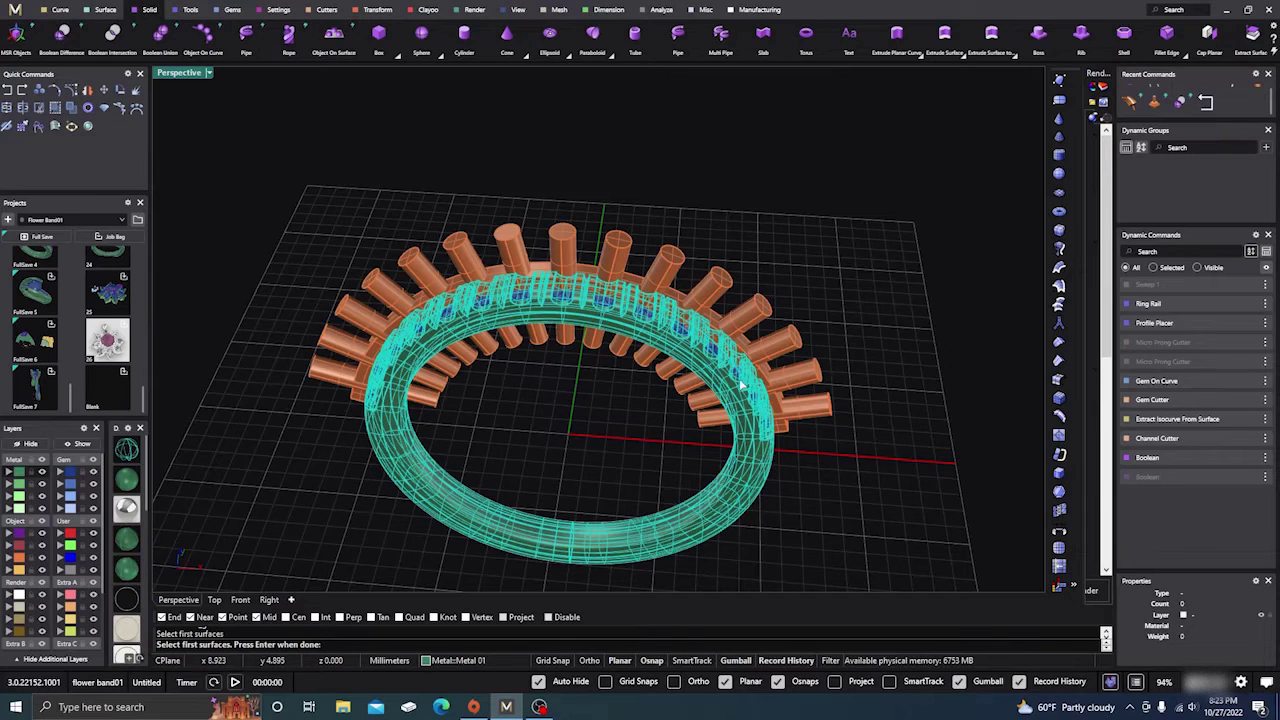
pyautogui.press('Return')
pyautogui.click(745, 320)
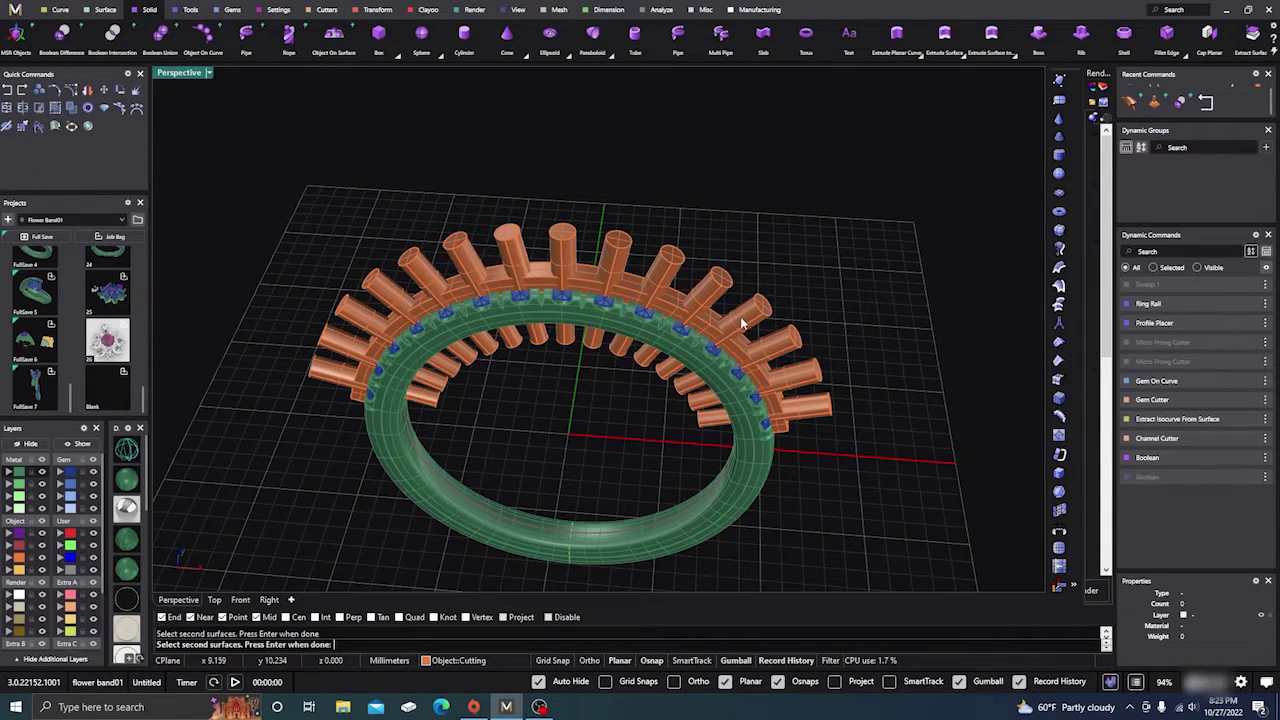
pyautogui.press('Return')
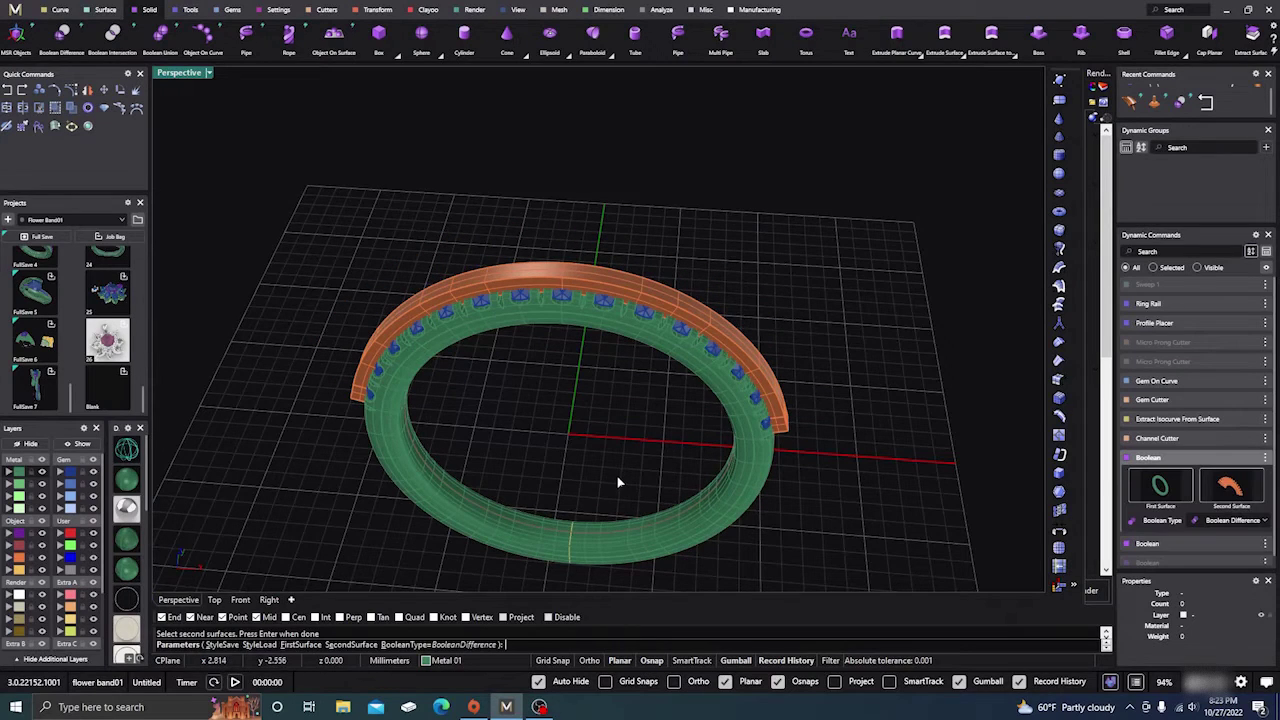
pyautogui.moveTo(617, 476); pyautogui.dragTo(564, 480, button='right')
pyautogui.press('Return')
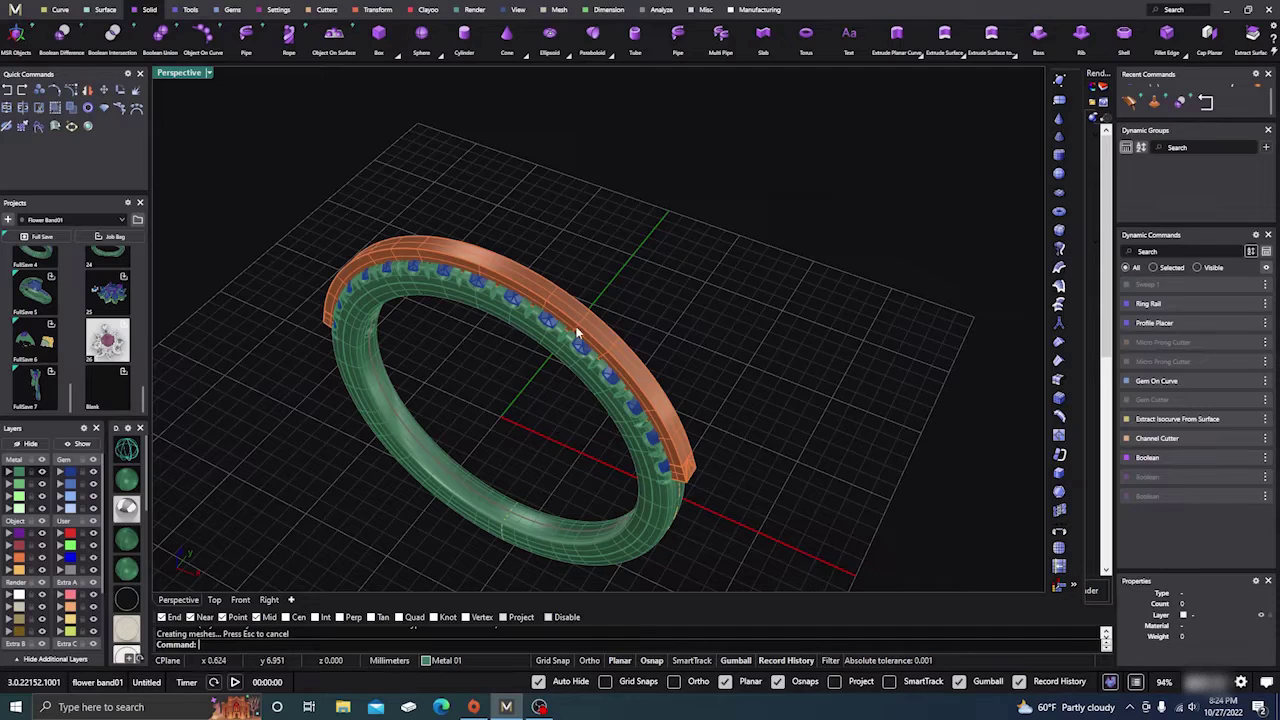
# Subtract the curved channel cutter from the ring band with Boolean Difference and inspect the cuts around the gems.
pyautogui.press('Return')
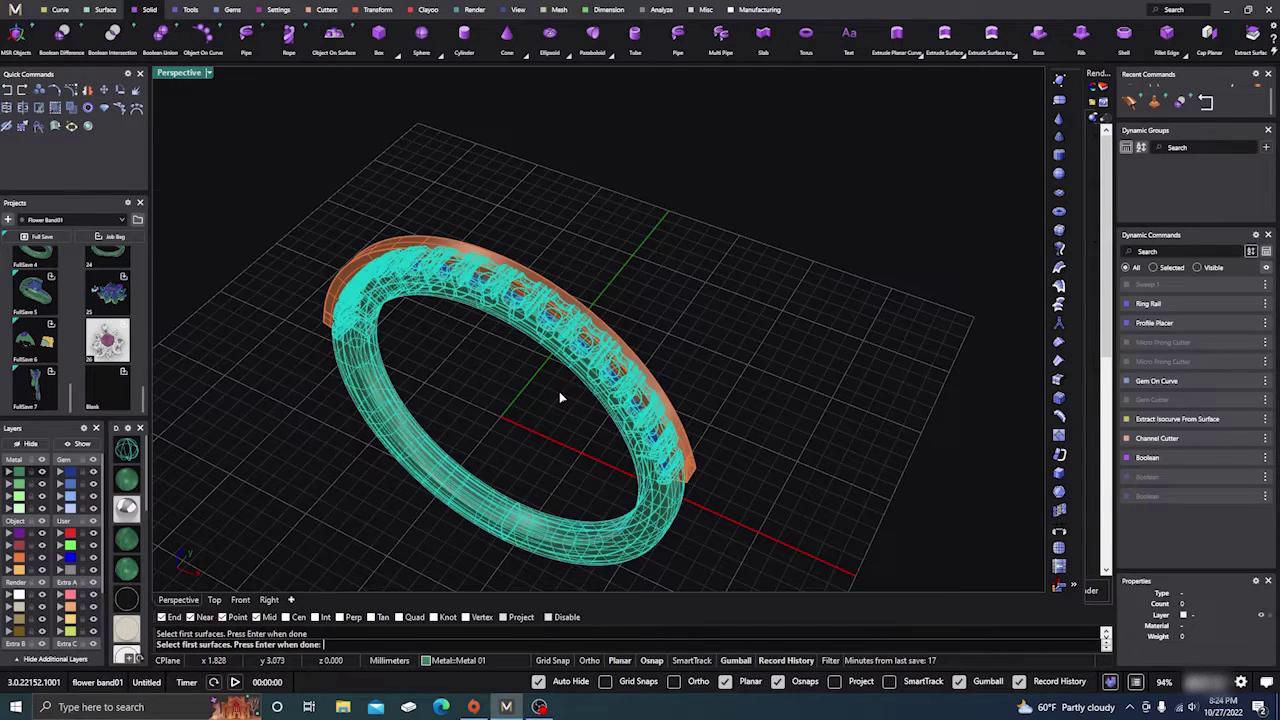
pyautogui.click(578, 352)
pyautogui.press('Return')
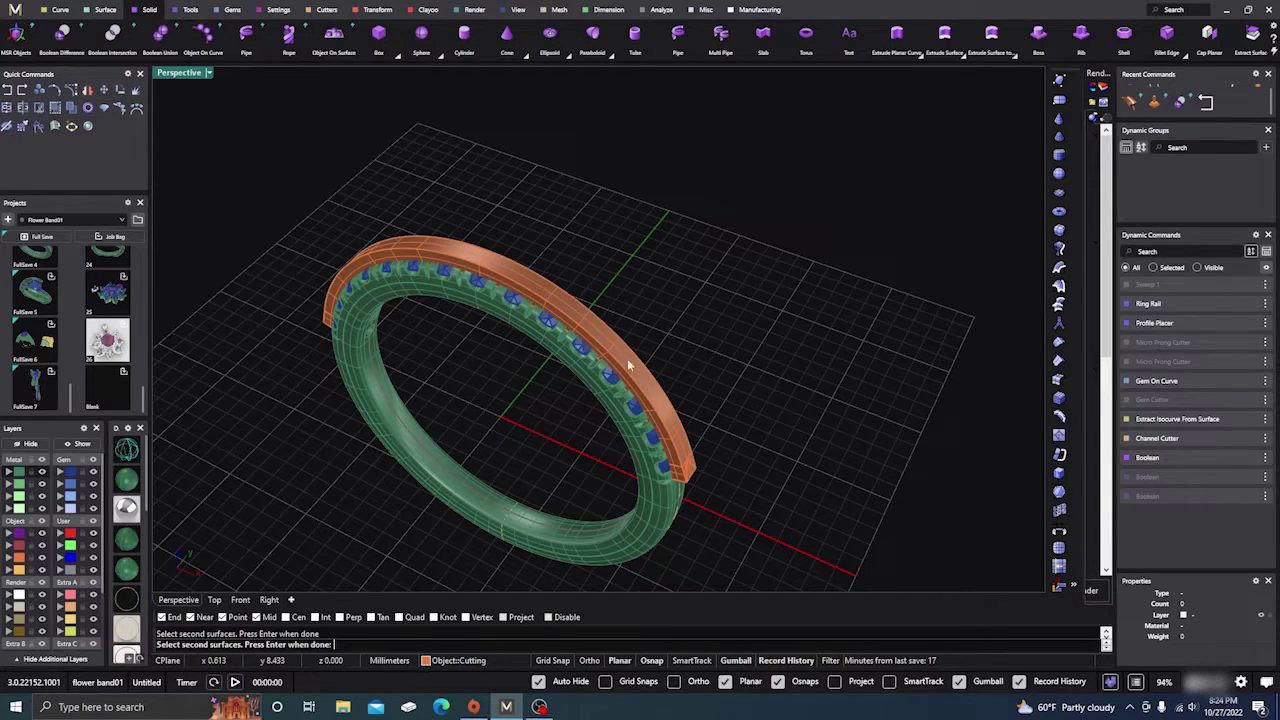
pyautogui.press('Return')
pyautogui.moveTo(729, 363); pyautogui.dragTo(586, 391, button='right')
pyautogui.scroll(6, 560, 390)
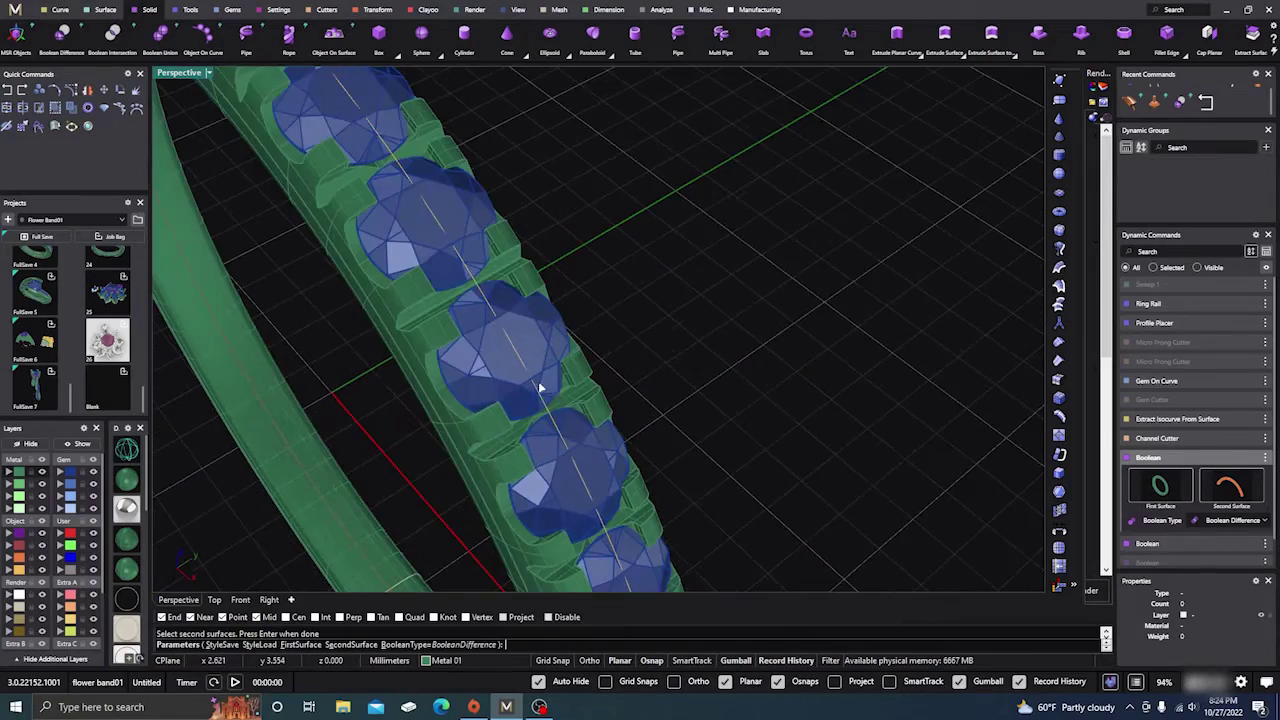
pyautogui.scroll(-6, 783, 433)
pyautogui.moveTo(847, 437); pyautogui.dragTo(786, 423, button='right')
# Complete the Boolean Difference, open Render Studio and view the ring rendered in the Matrix Classic style.
pyautogui.click(127, 508)
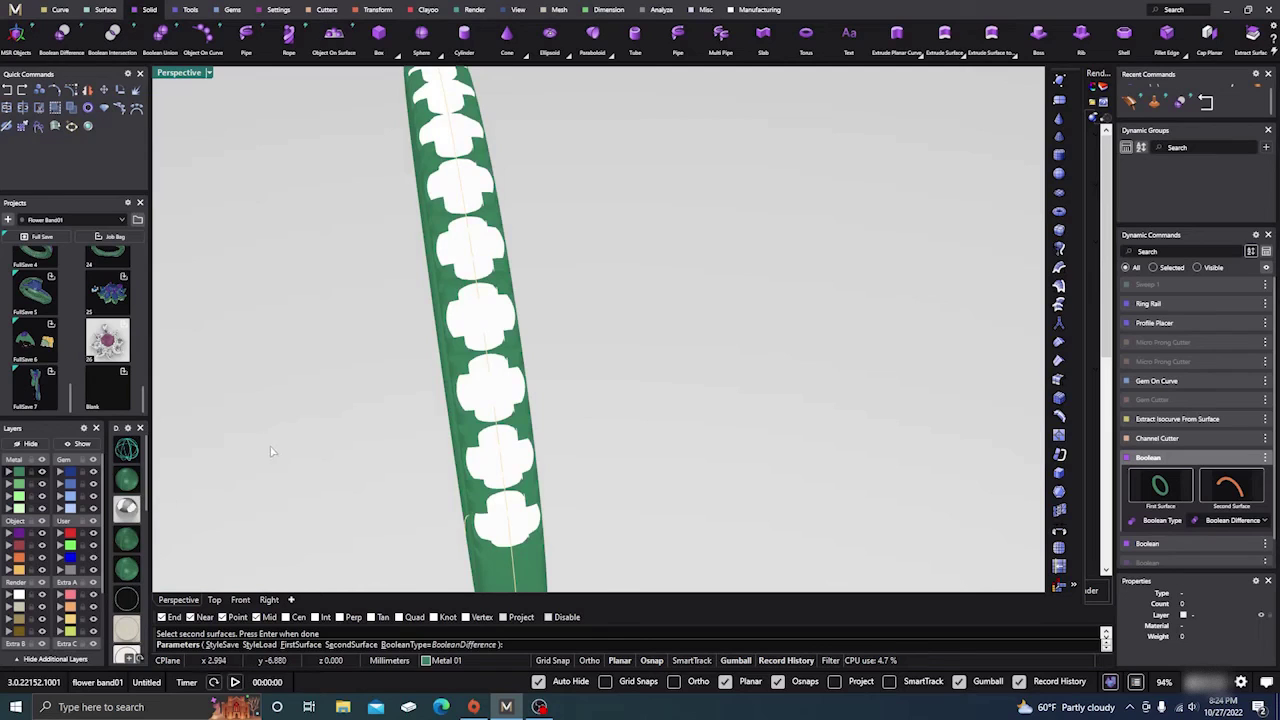
pyautogui.click(128, 481)
pyautogui.click(87, 128)
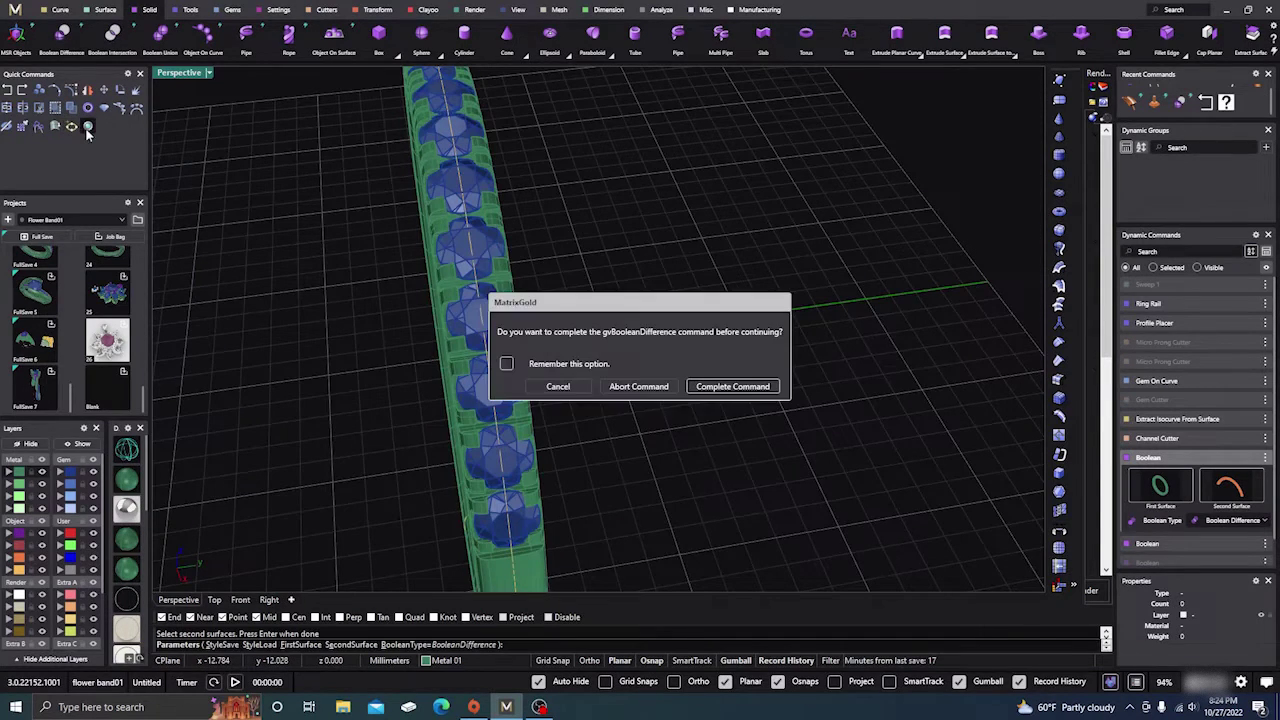
pyautogui.click(720, 389)
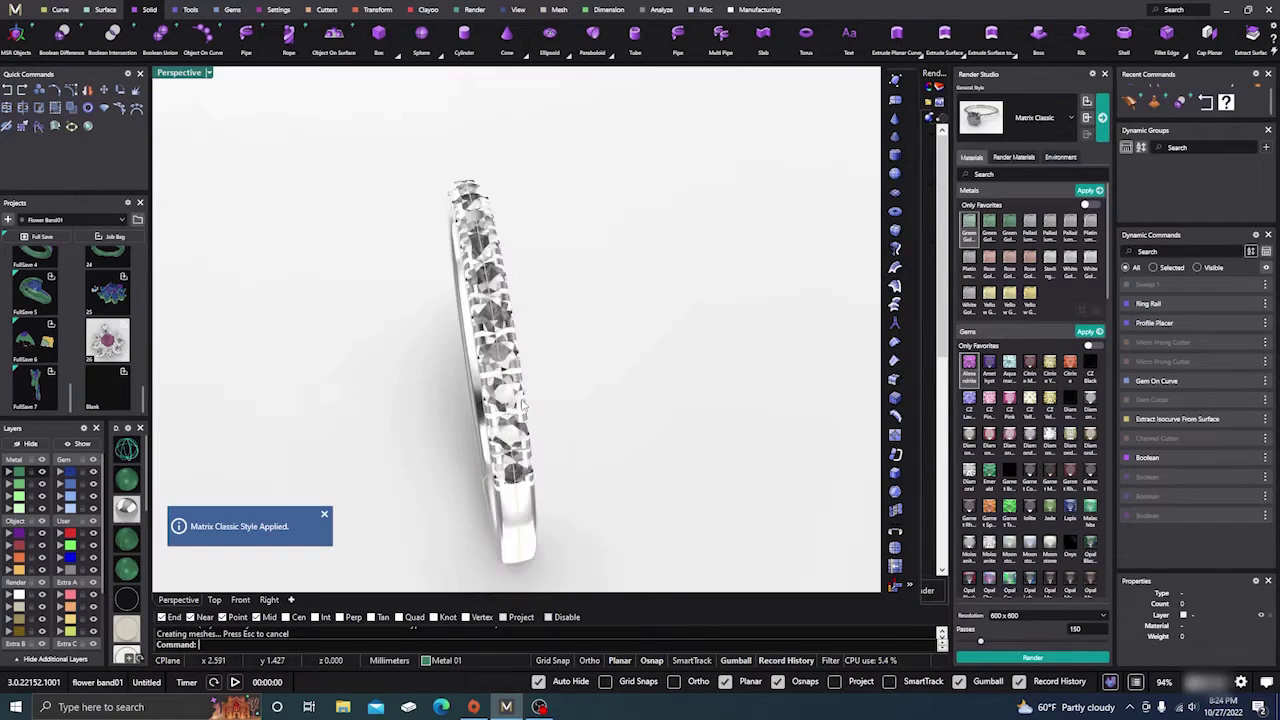
pyautogui.moveTo(526, 463); pyautogui.dragTo(549, 351, button='right')
pyautogui.scroll(5, 566, 355)
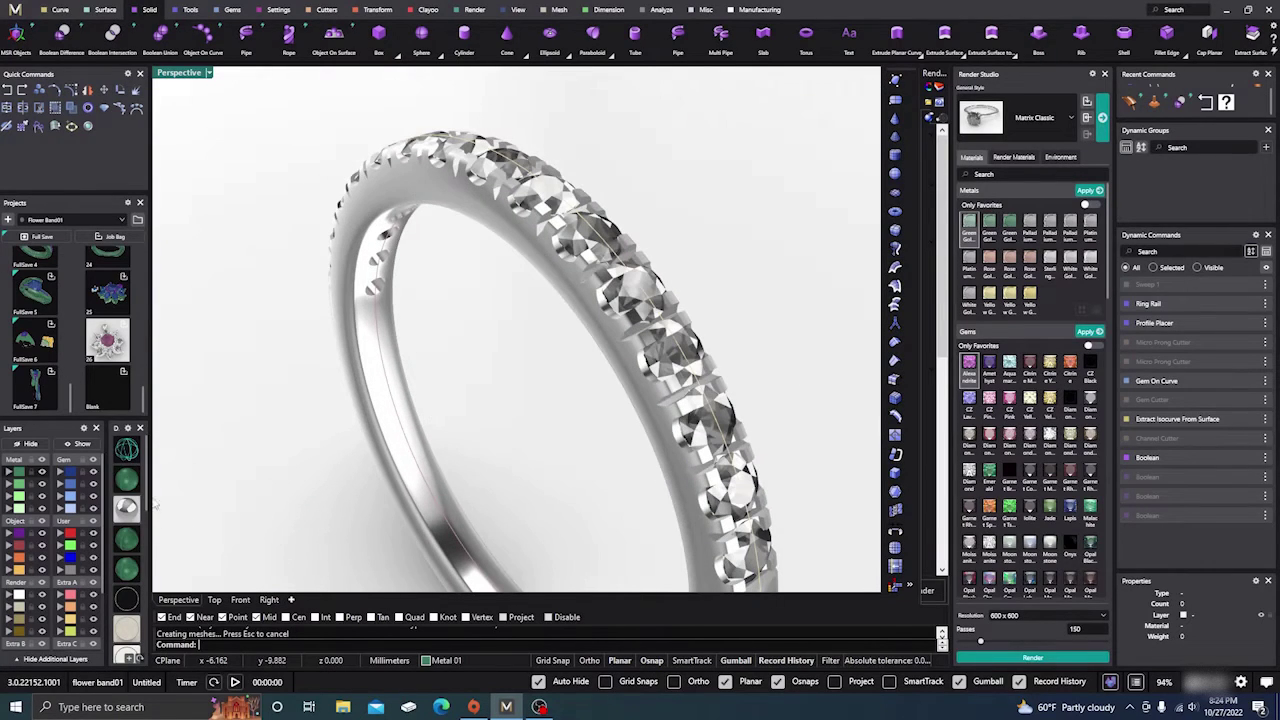
# Switch the Perspective viewport to a glossy shaded display, review the finished band and close Render Studio.
pyautogui.scroll(-3, 127, 568)
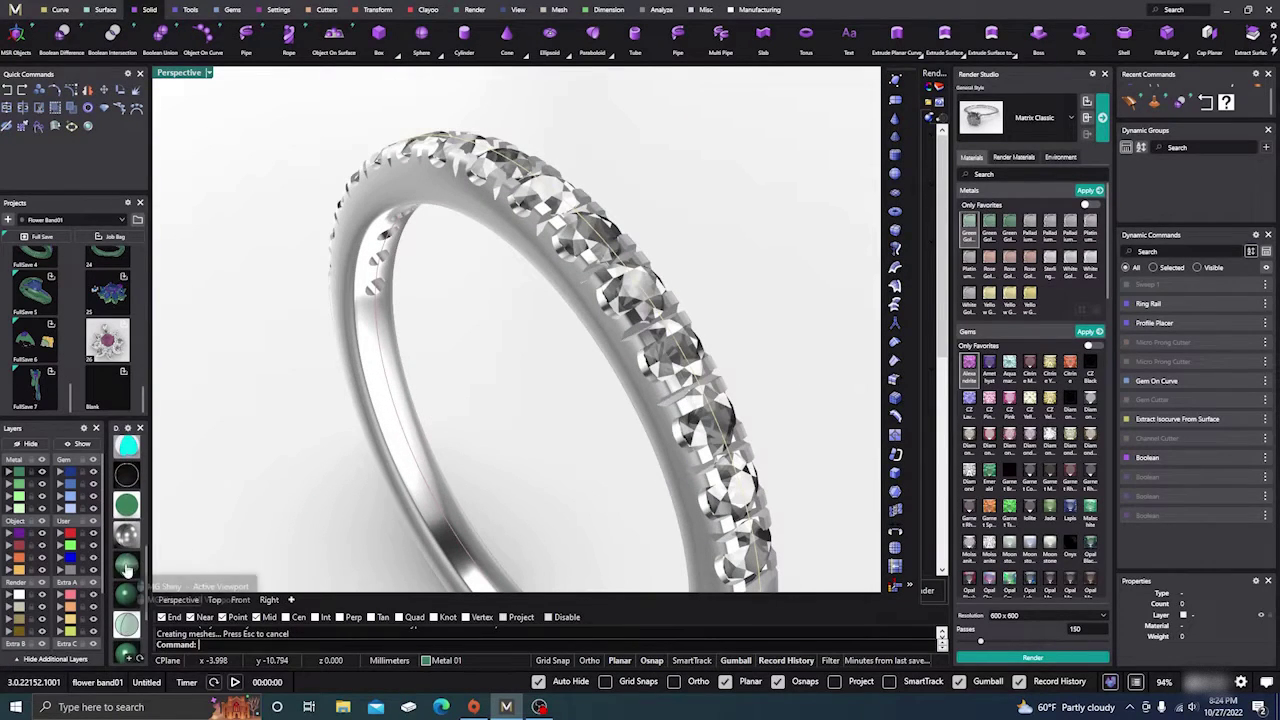
pyautogui.click(130, 594)
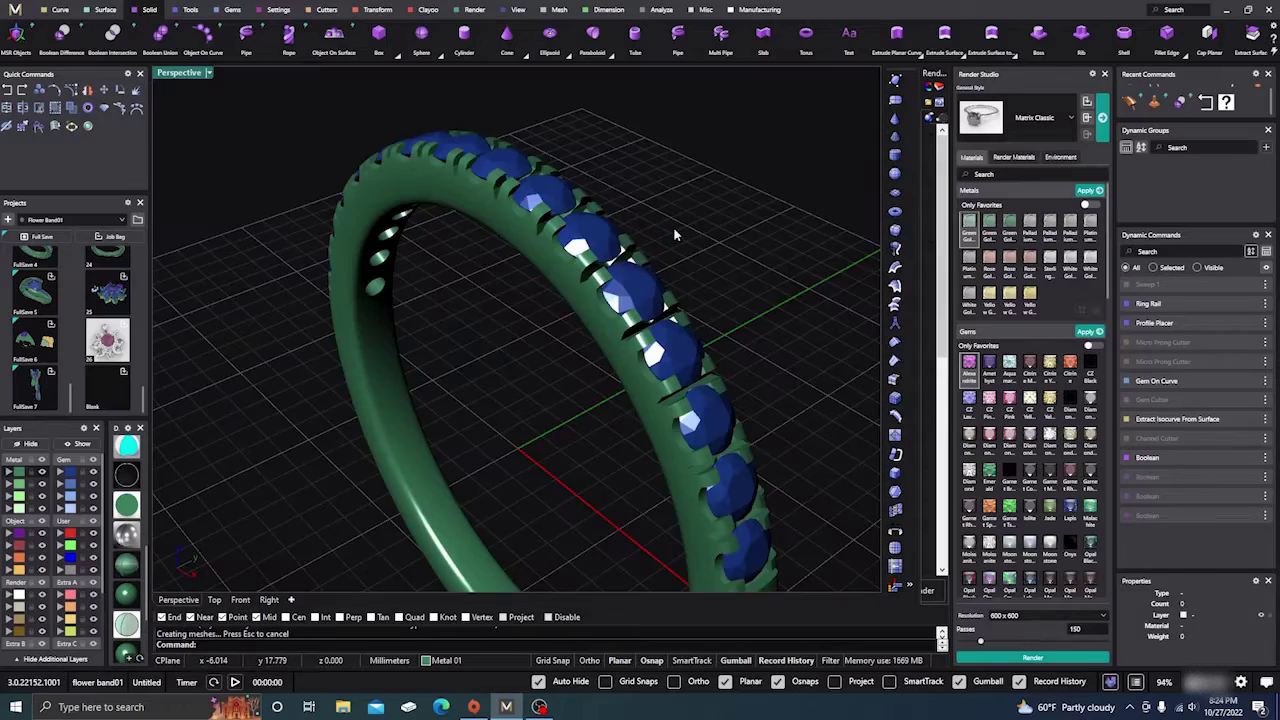
pyautogui.moveTo(663, 237); pyautogui.dragTo(571, 372, button='right')
pyautogui.scroll(4, 596, 345)
pyautogui.scroll(-7, 588, 328)
pyautogui.moveTo(588, 328); pyautogui.dragTo(572, 294, button='right')
pyautogui.click(1105, 75)
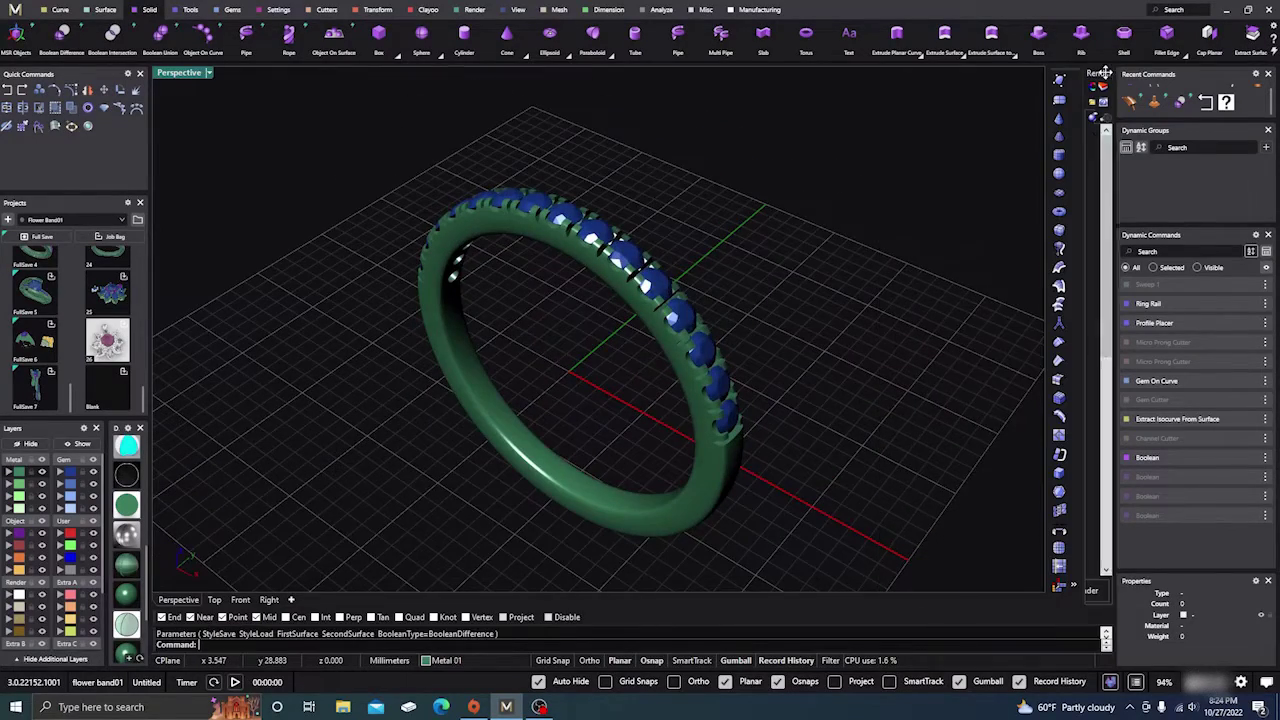
# Resize the finished ring by setting the Ring Rail's finger size to US 11.
pyautogui.moveTo(843, 362); pyautogui.dragTo(811, 380, button='right')
pyautogui.scroll(-4, 809, 348)
pyautogui.scroll(6, 702, 320)
pyautogui.scroll(-3, 701, 325)
pyautogui.moveTo(691, 334); pyautogui.dragTo(741, 318, button='right')
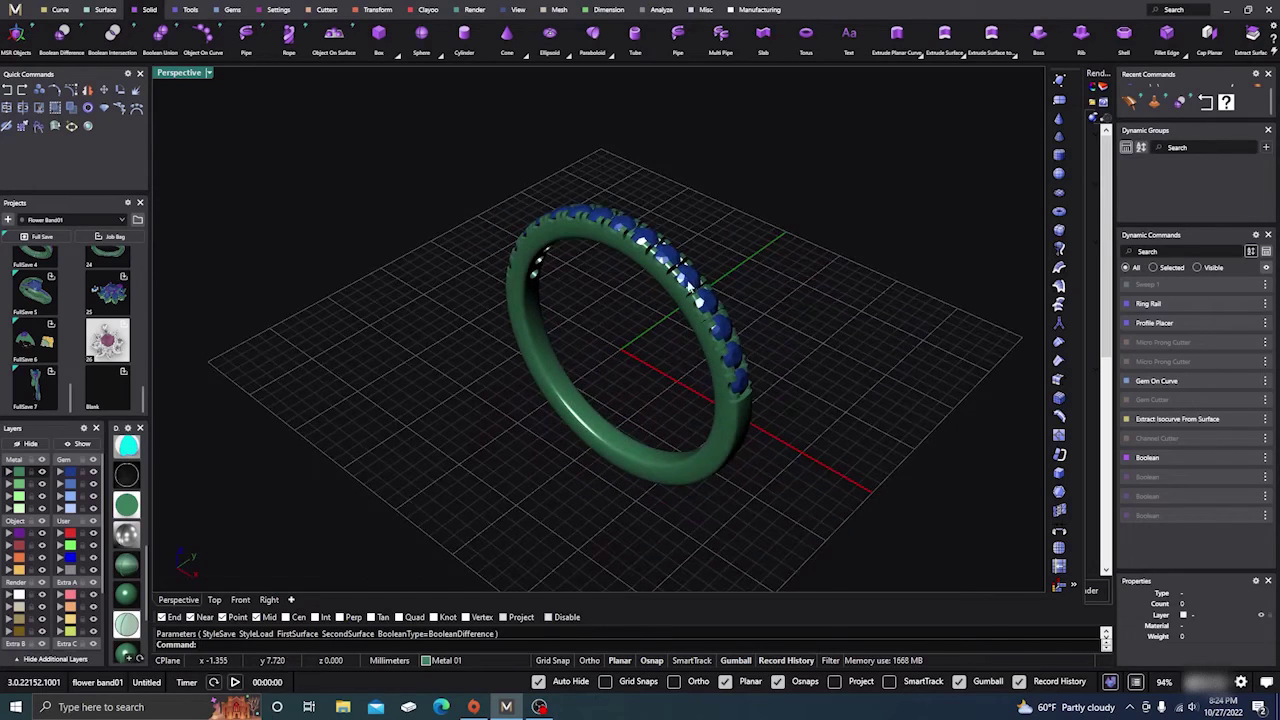
pyautogui.moveTo(671, 348)
pyautogui.mouseDown(button='right')
pyautogui.moveTo(641, 360)
pyautogui.moveTo(655, 352)
pyautogui.mouseUp(button='right')
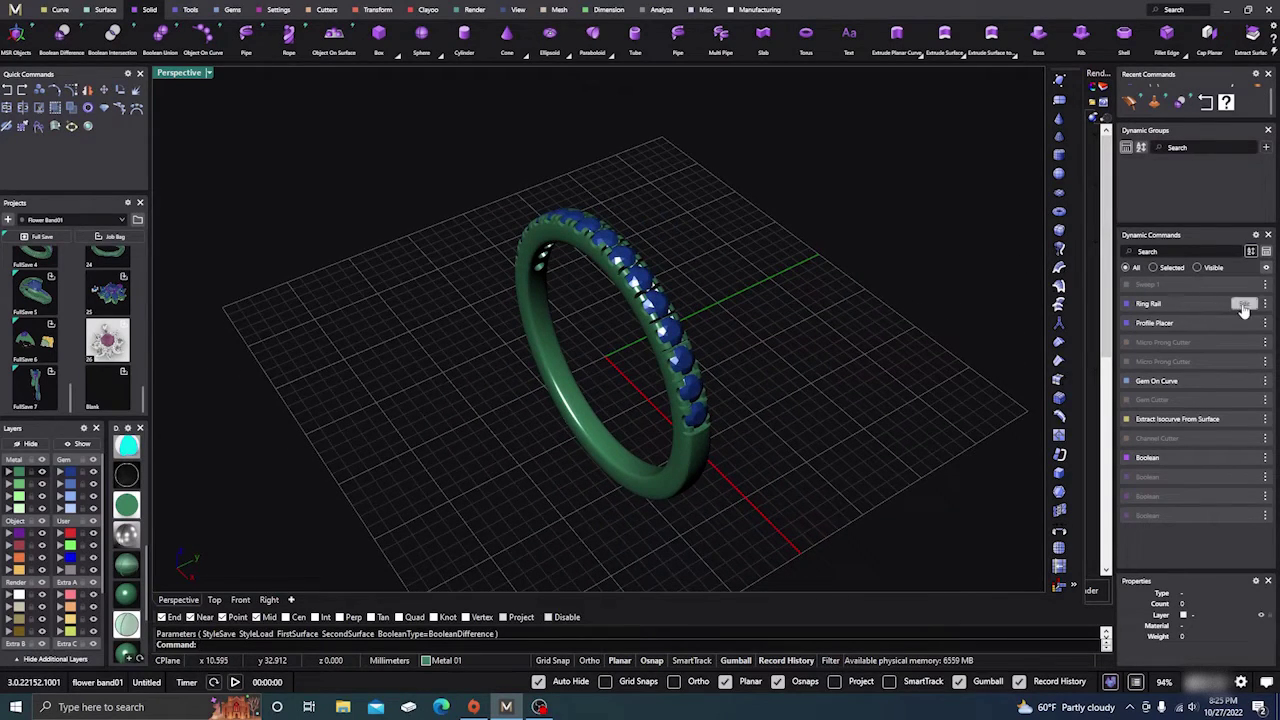
pyautogui.click(1241, 305)
pyautogui.click(1259, 322)
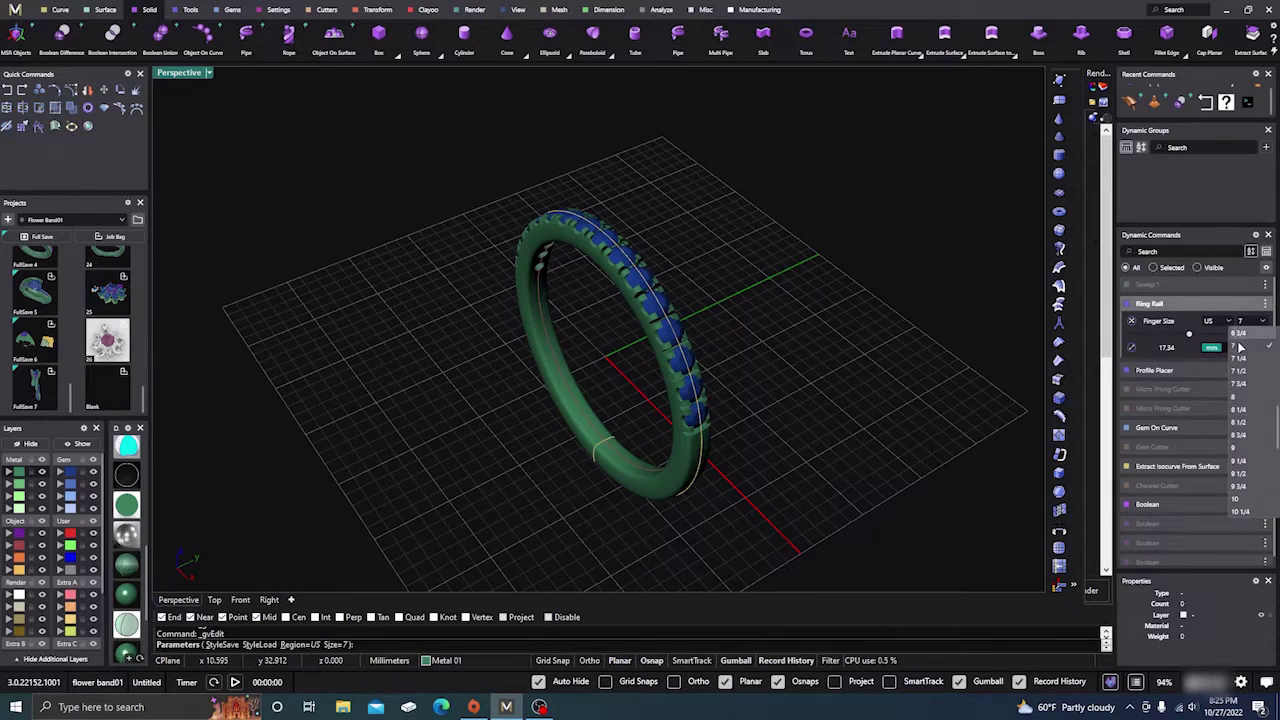
pyautogui.scroll(-2, 1242, 452)
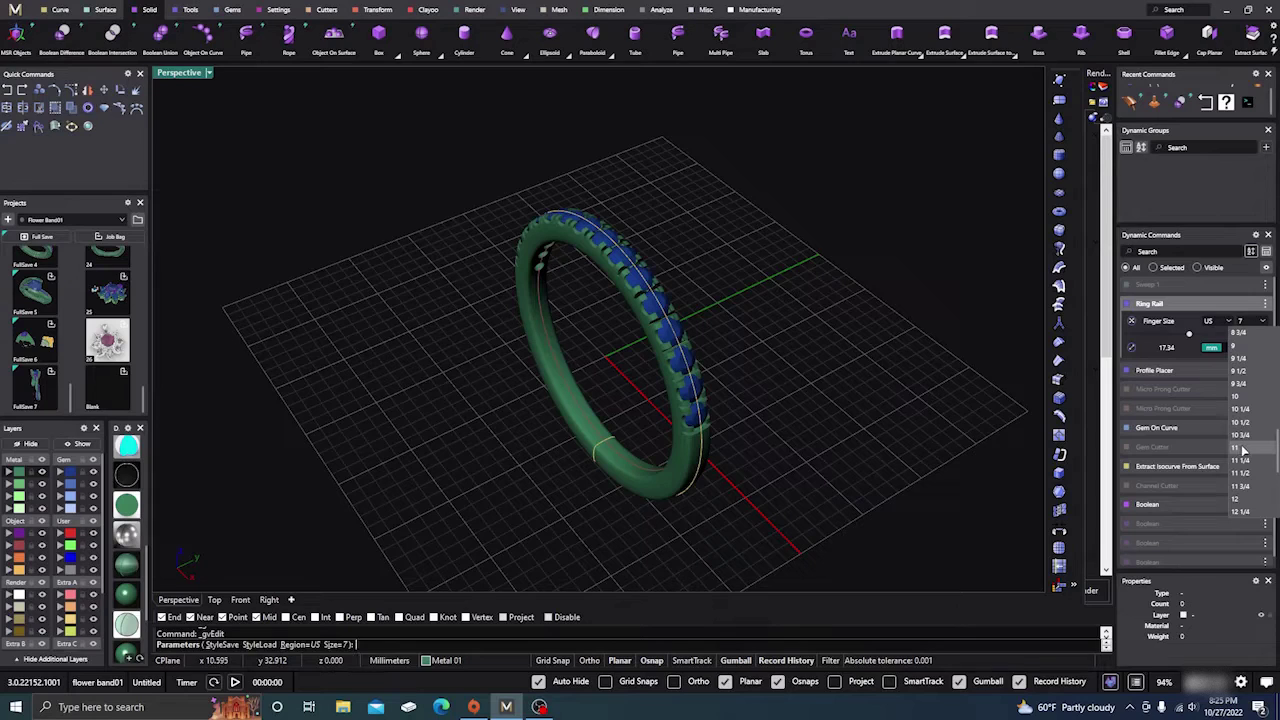
pyautogui.click(1243, 451)
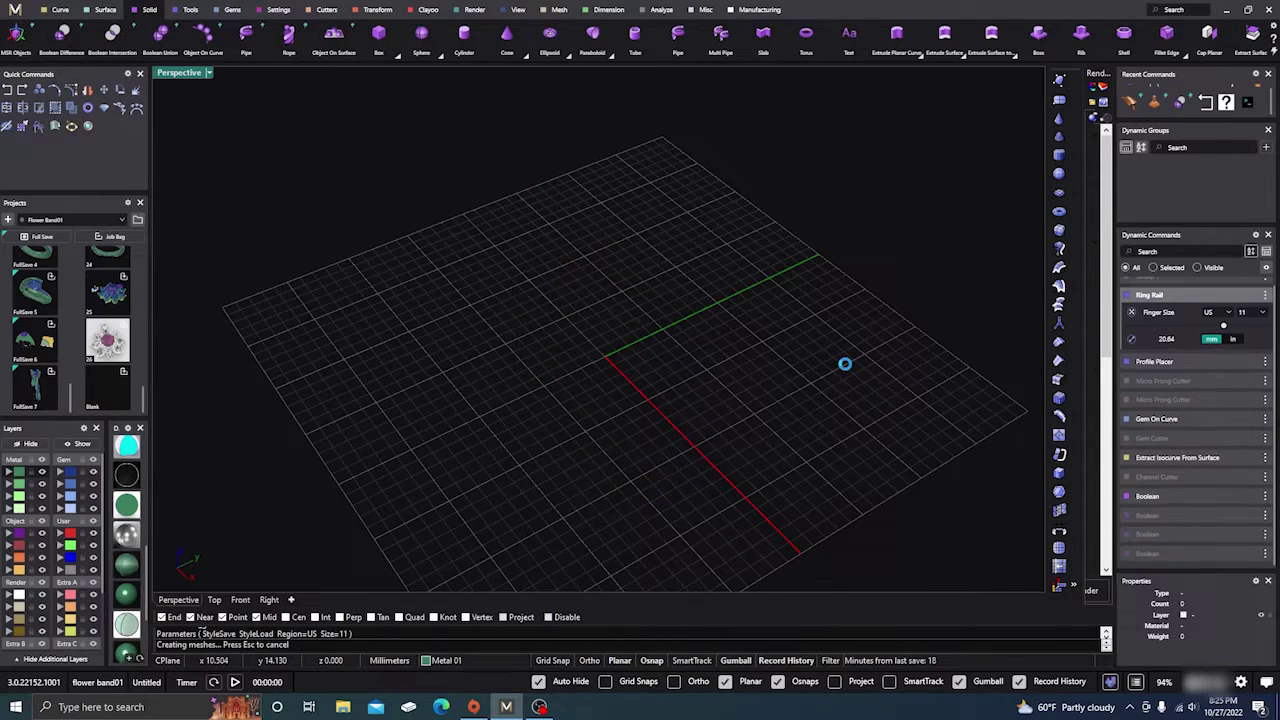
pyautogui.moveTo(774, 457)
pyautogui.mouseDown(button='right')
pyautogui.moveTo(904, 430)
pyautogui.moveTo(846, 489)
pyautogui.moveTo(763, 500)
pyautogui.moveTo(717, 494)
pyautogui.moveTo(691, 471)
pyautogui.moveTo(737, 460)
pyautogui.moveTo(761, 471)
pyautogui.mouseUp(button='right')
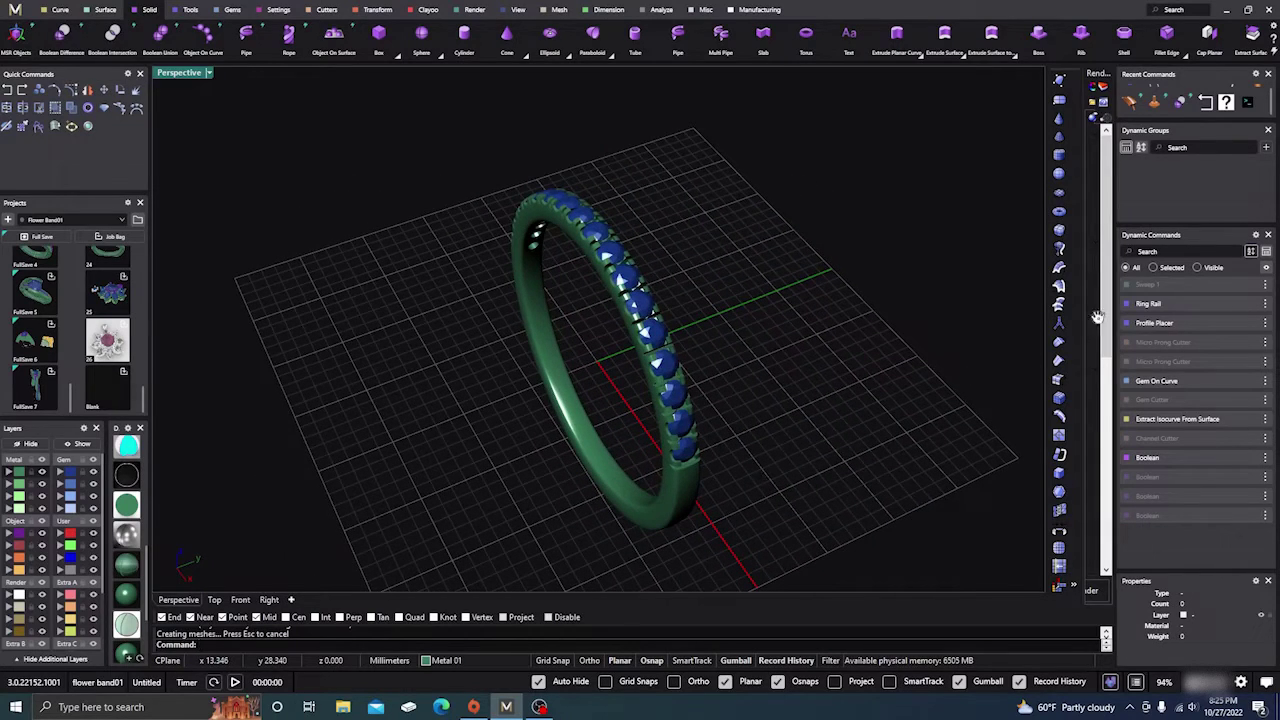
# Set the Ring Rail's finger size to US 5 and inspect the gems and prongs on the rebuilt band.
pyautogui.moveTo(1183, 287)
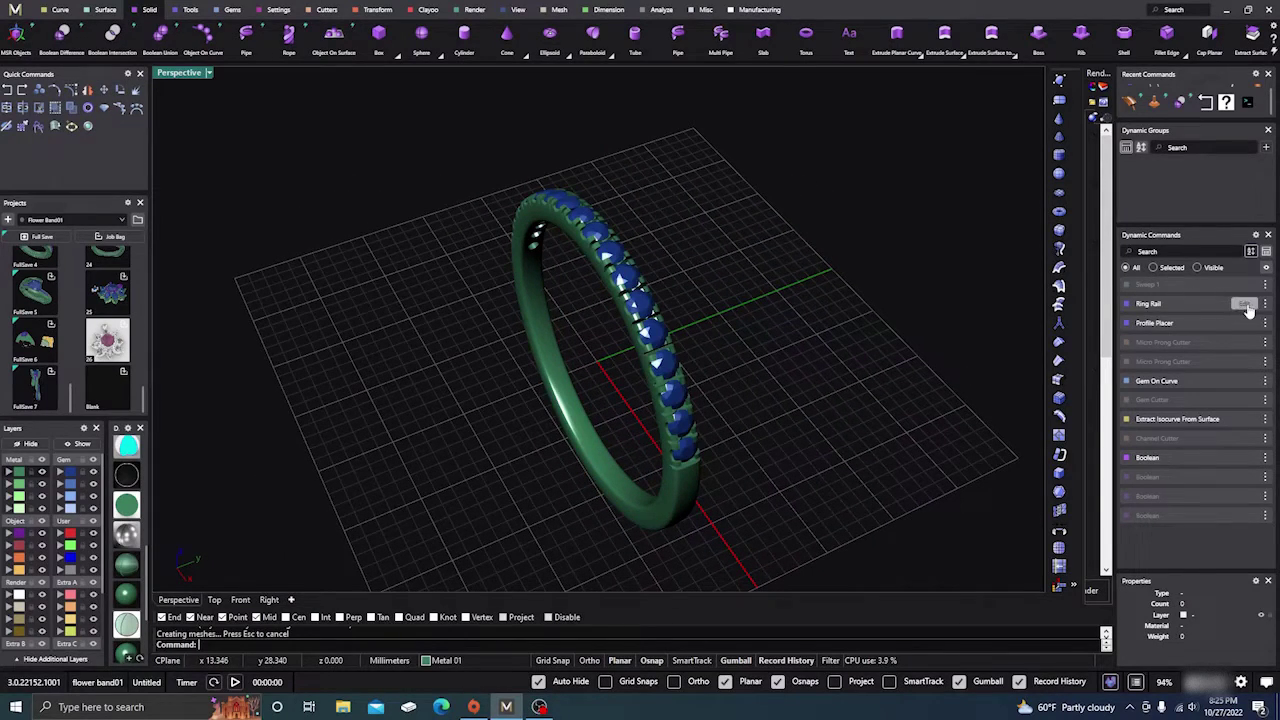
pyautogui.click(1244, 303)
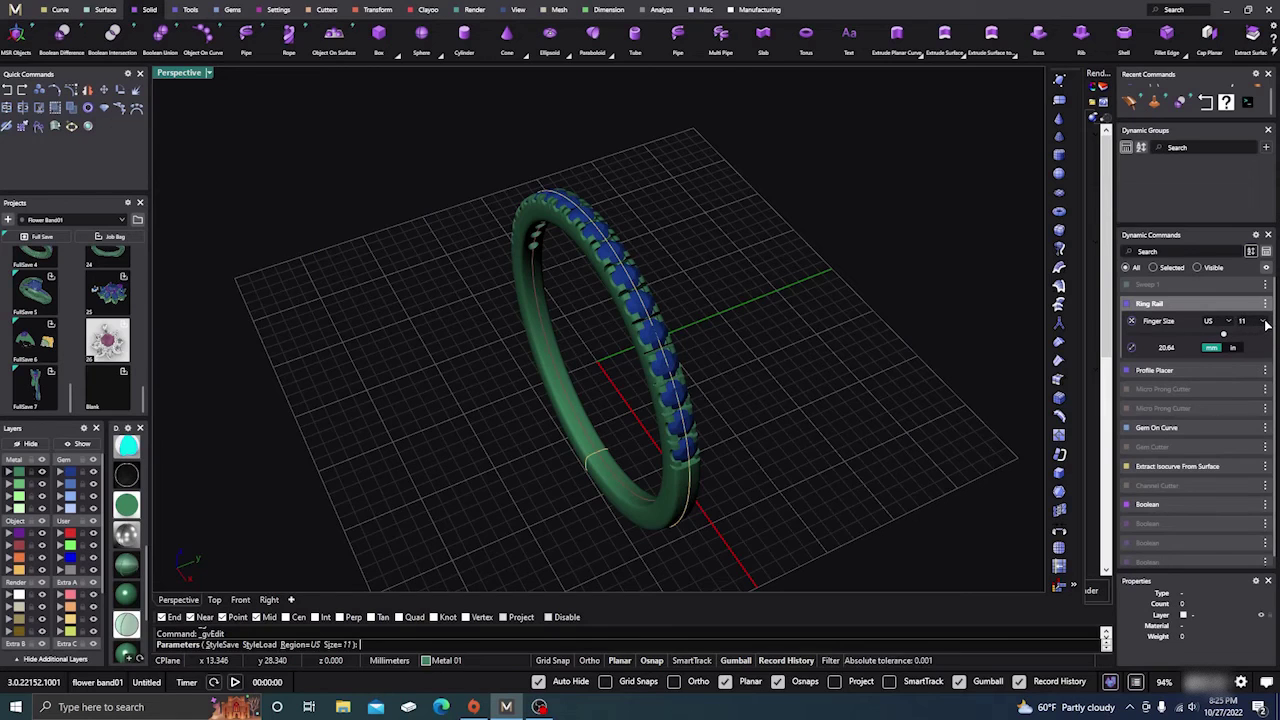
pyautogui.click(1264, 321)
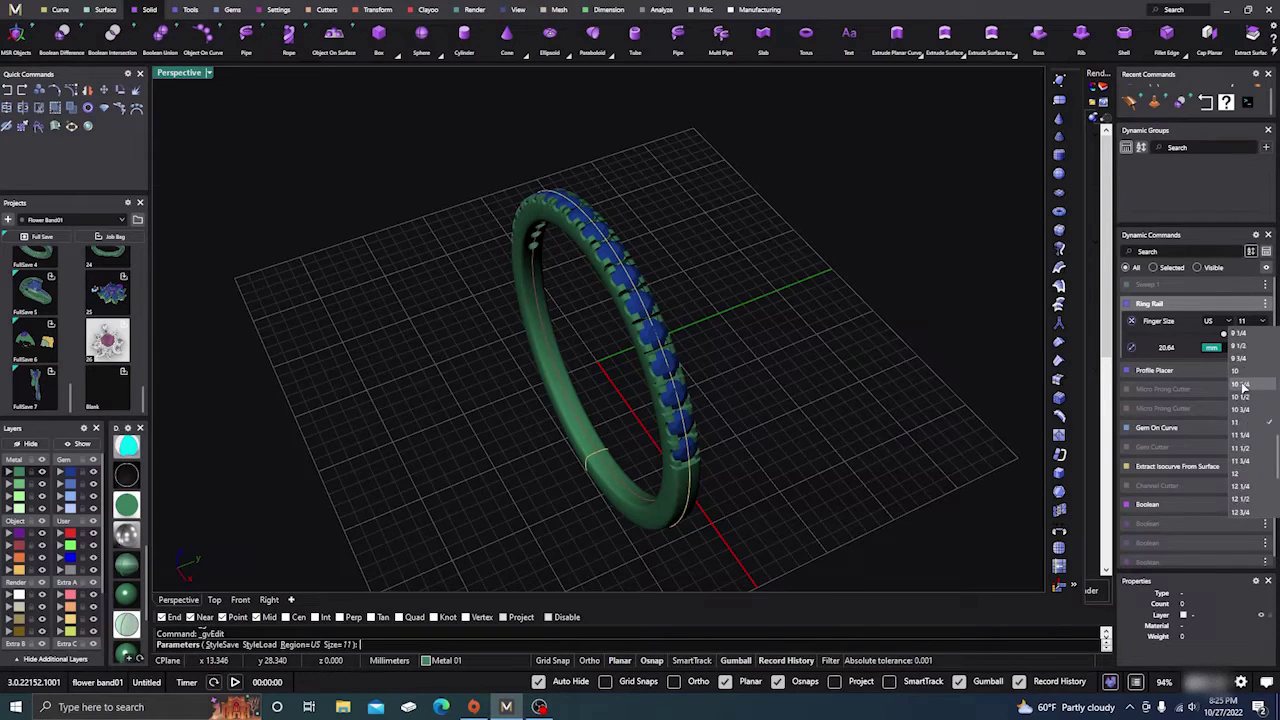
pyautogui.scroll(5, 1242, 386)
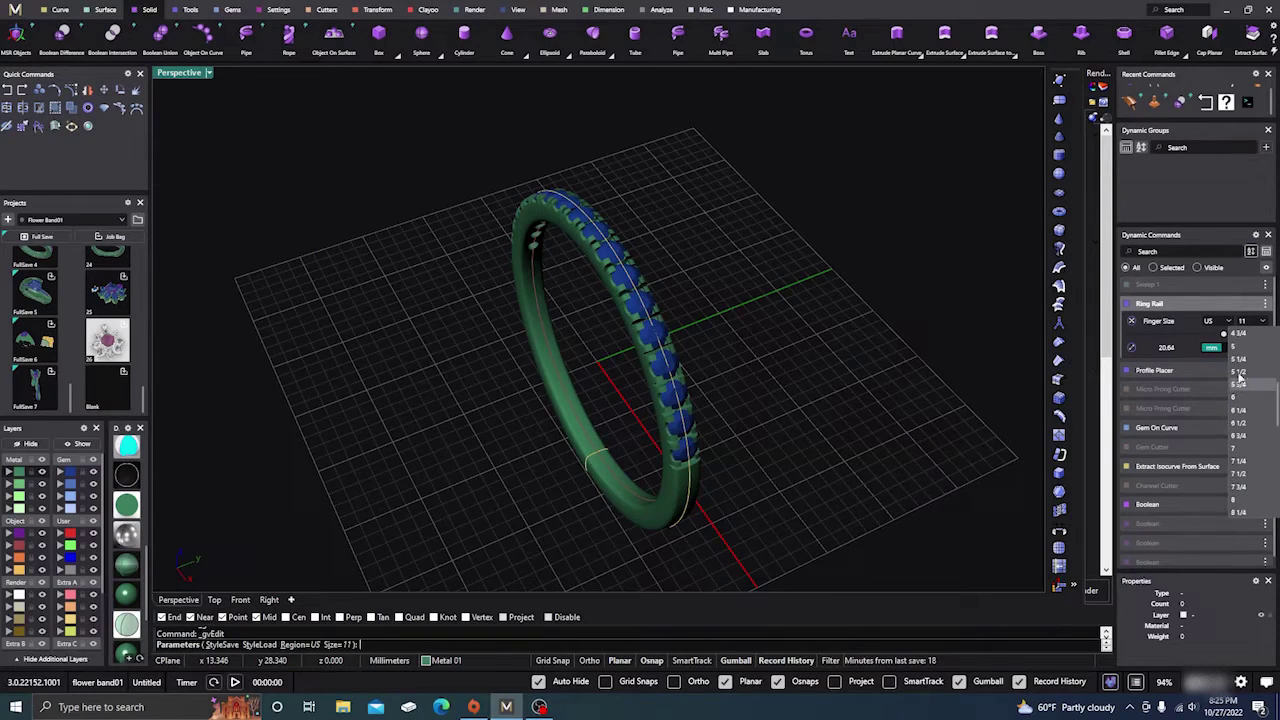
pyautogui.click(1240, 346)
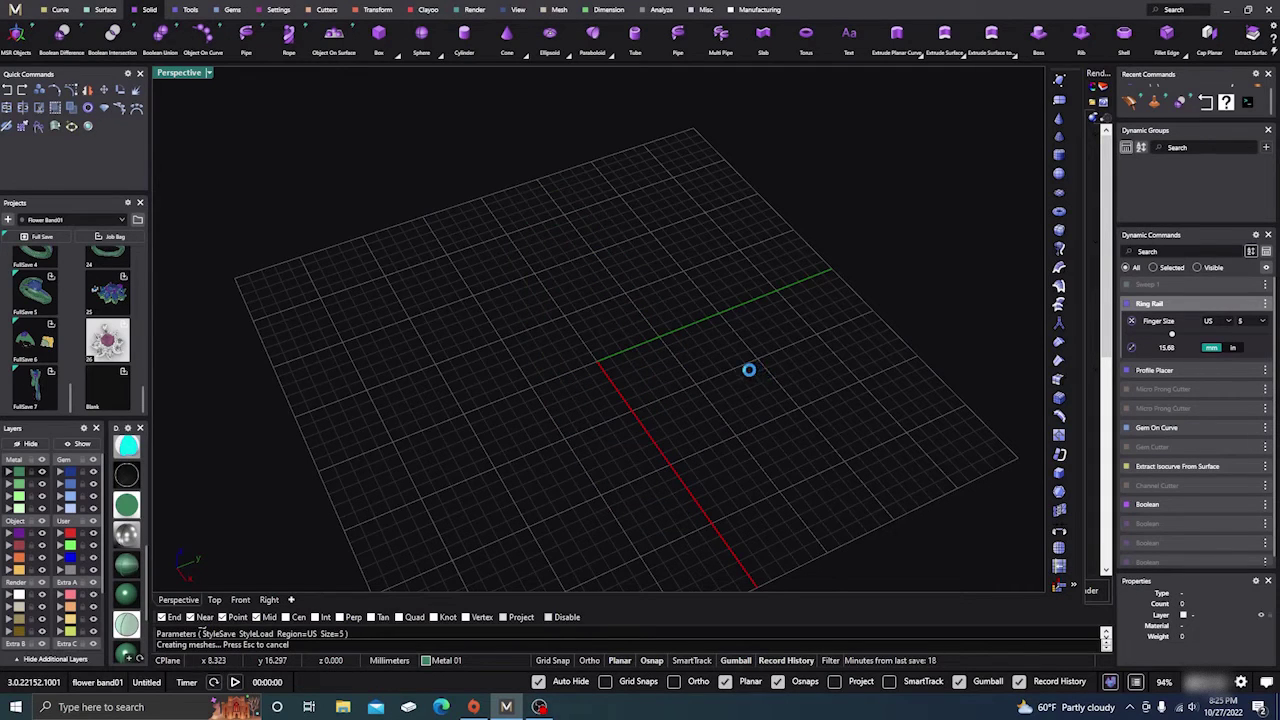
pyautogui.moveTo(718, 410); pyautogui.dragTo(603, 287, button='right')
pyautogui.scroll(5, 620, 387)
pyautogui.scroll(-3, 642, 398)
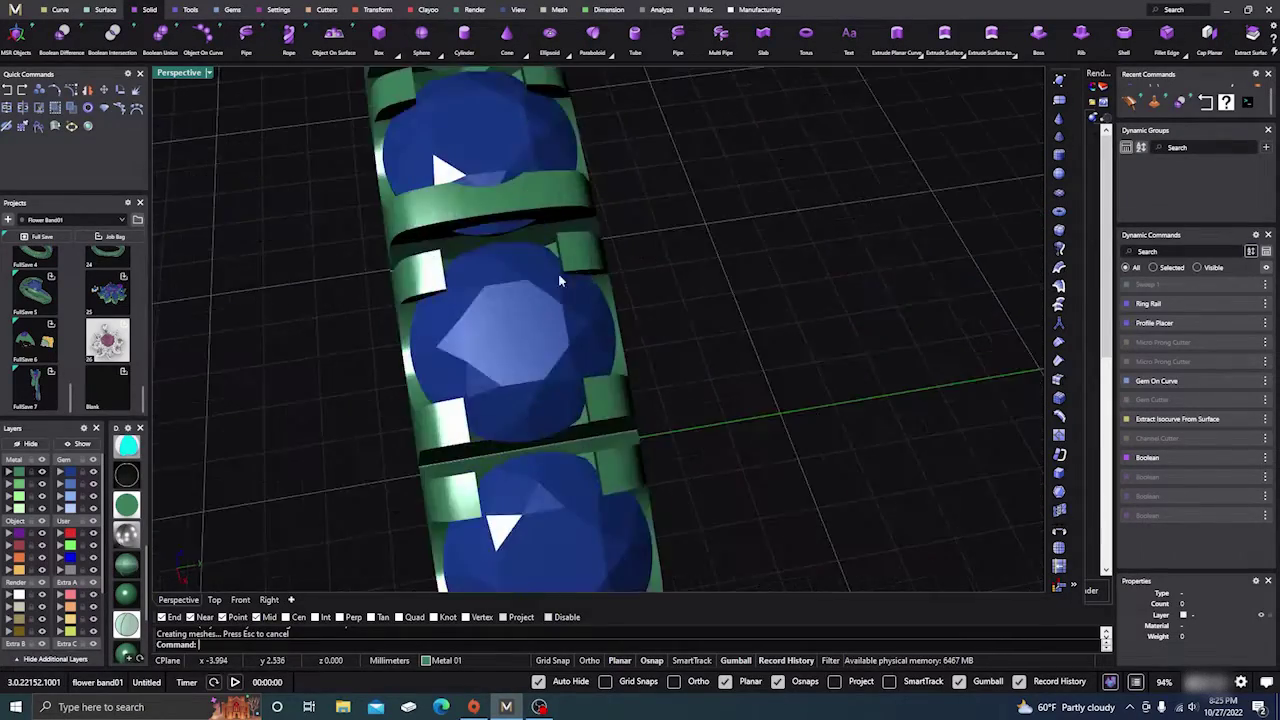
pyautogui.scroll(-6, 493, 211)
pyautogui.moveTo(493, 213); pyautogui.dragTo(652, 320, button='right')
pyautogui.scroll(5, 547, 339)
pyautogui.moveTo(547, 339); pyautogui.dragTo(470, 380, button='right')
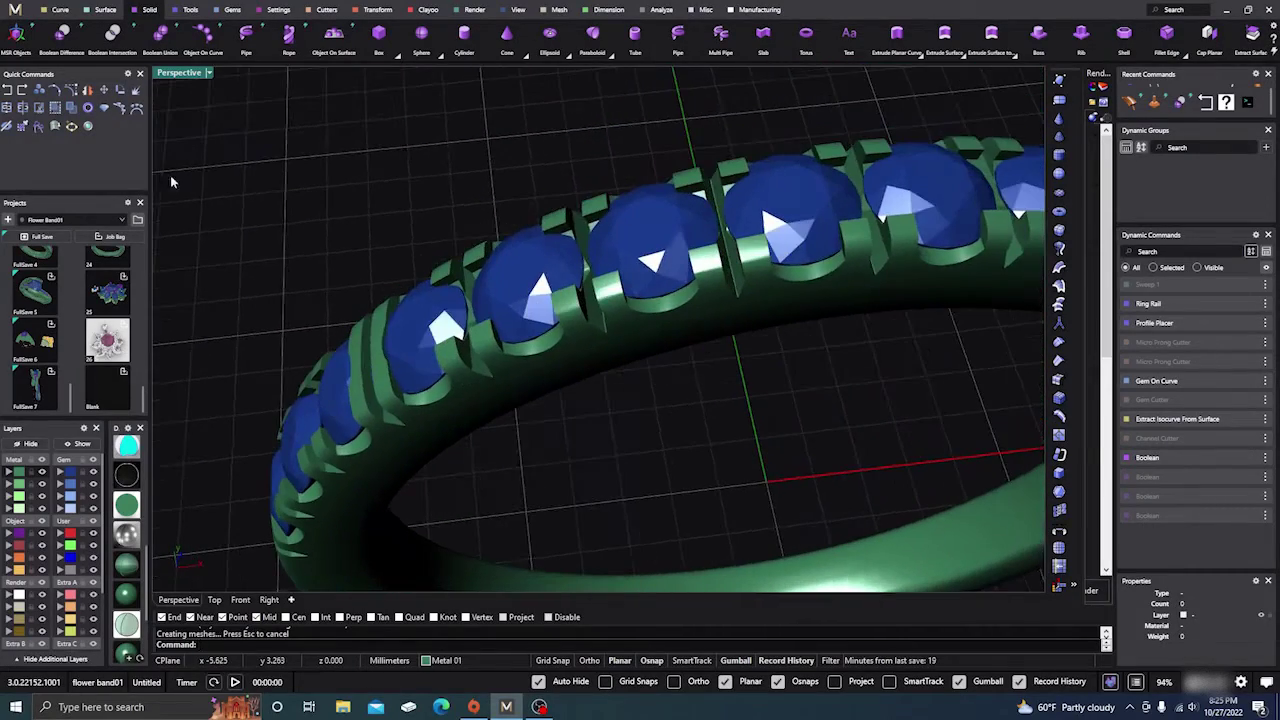
# Undo both finger size edits of the Ring Rail.
pyautogui.click(8, 90)
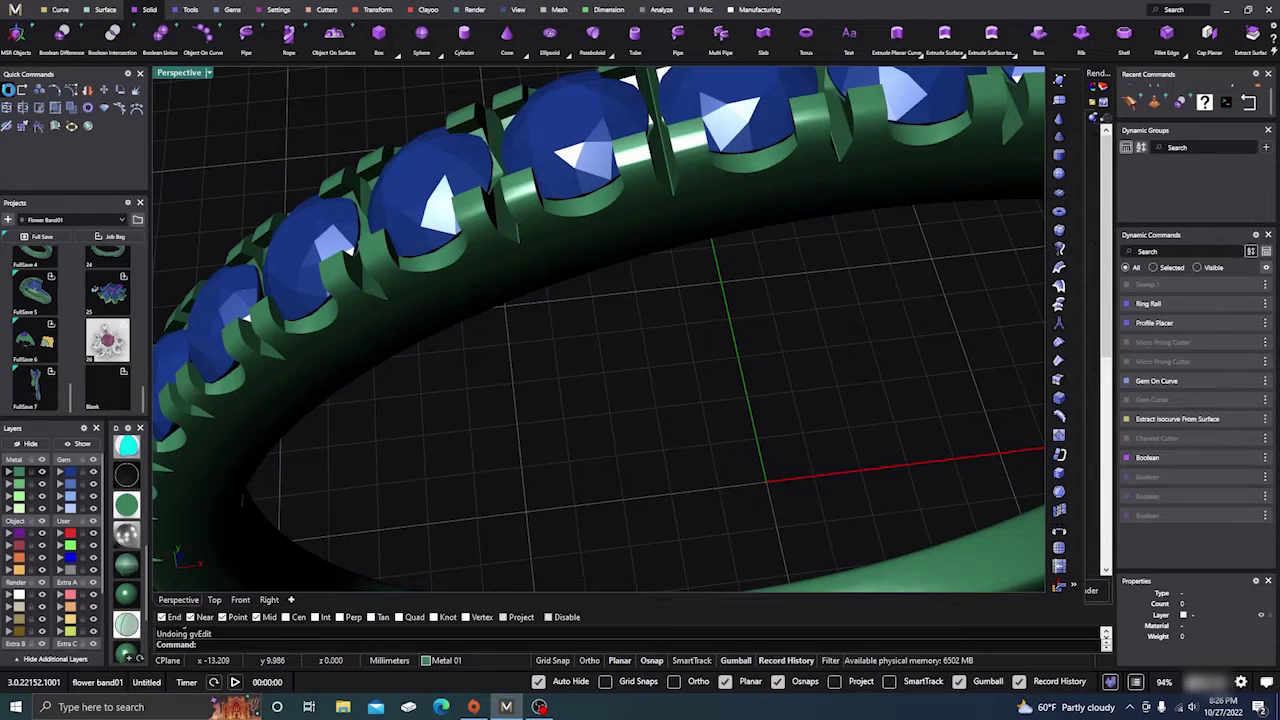
pyautogui.click(8, 90)
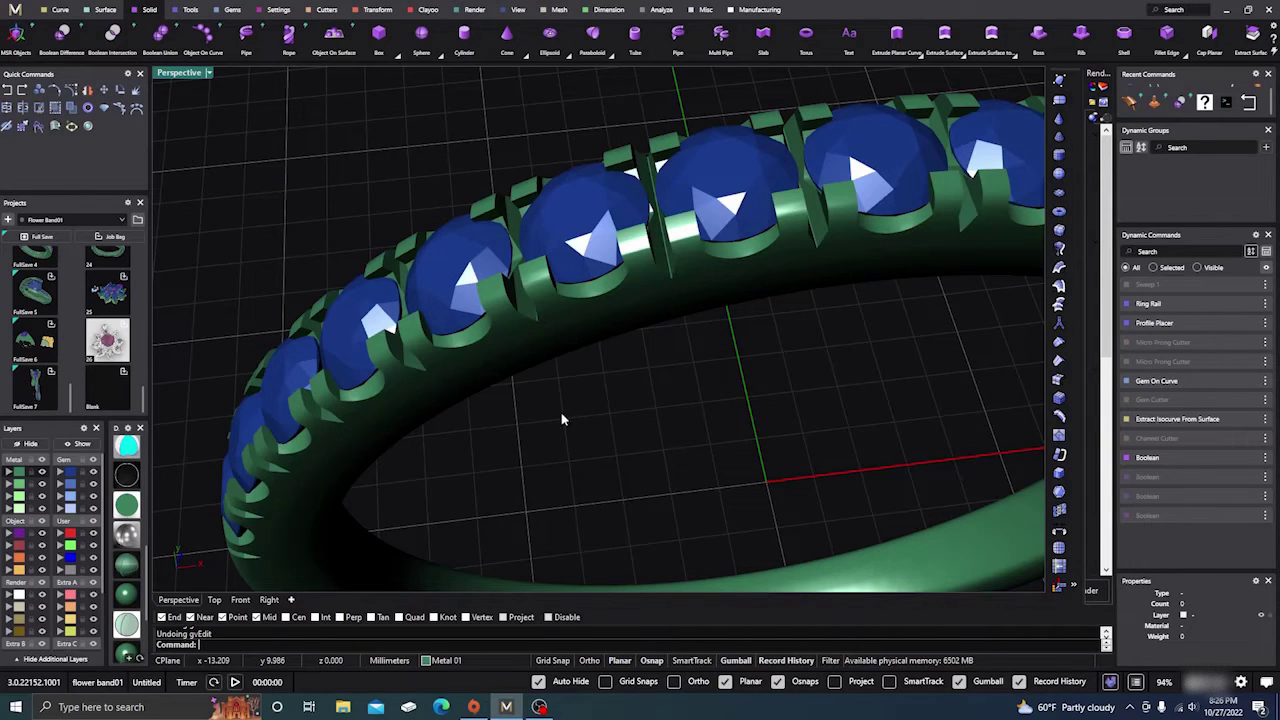
pyautogui.moveTo(547, 405); pyautogui.dragTo(195, 203, button='right')
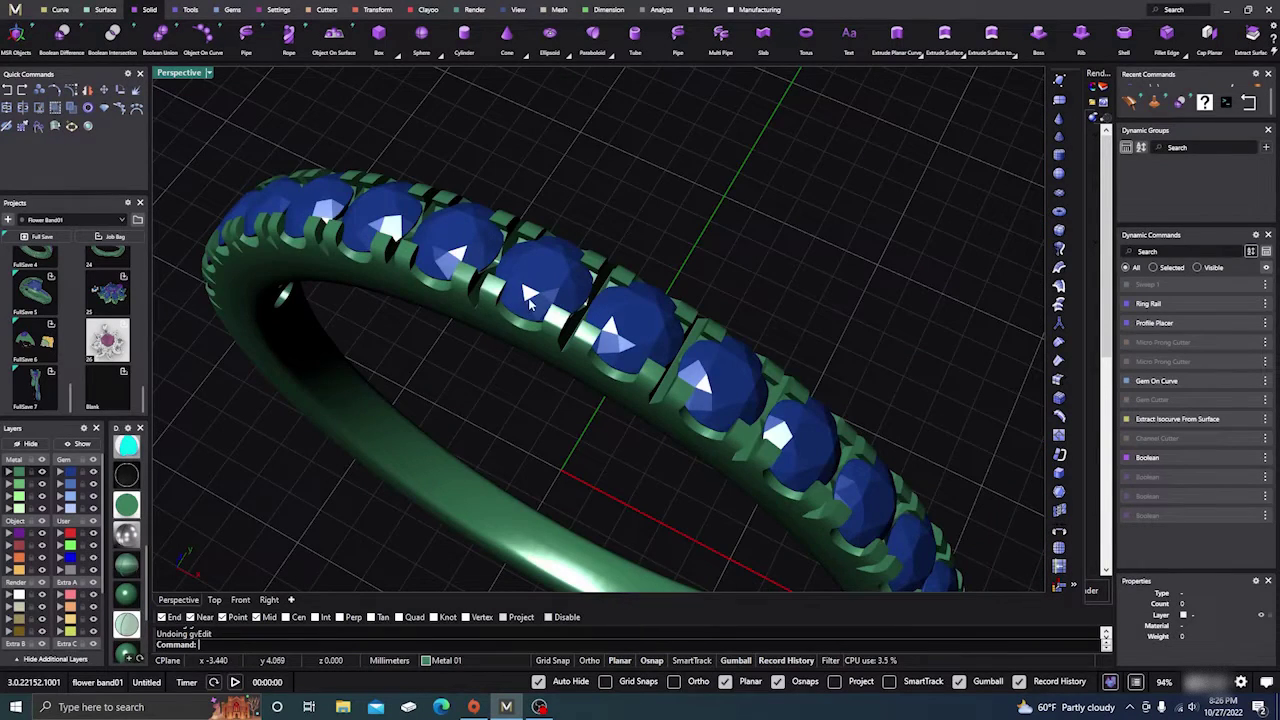
# Examine the gem row, prong notches and inside of the band from several angles and distances.
pyautogui.scroll(-5, 630, 308)
pyautogui.moveTo(698, 356); pyautogui.dragTo(670, 328, button='right')
pyautogui.scroll(3, 575, 285)
pyautogui.scroll(-5, 580, 288)
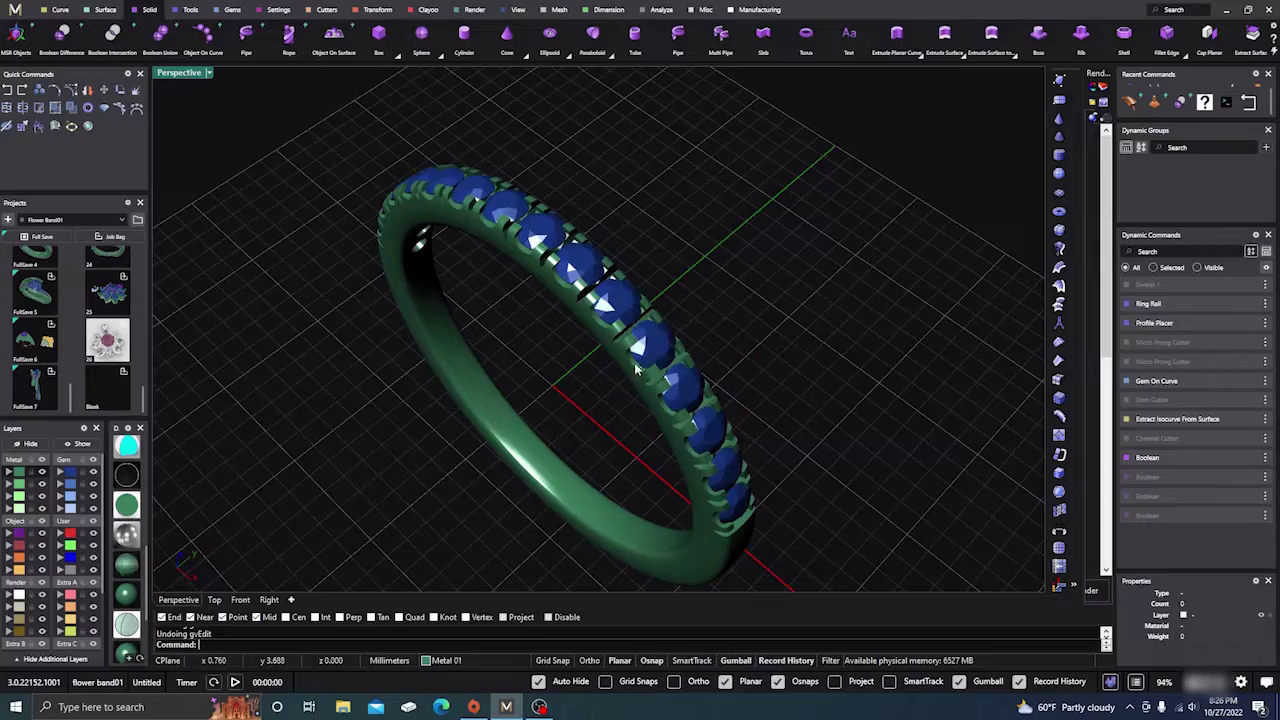
pyautogui.moveTo(636, 369); pyautogui.dragTo(604, 371, button='right')
pyautogui.scroll(6, 545, 290)
pyautogui.scroll(-6, 543, 284)
pyautogui.scroll(-6, 543, 323)
pyautogui.moveTo(543, 323); pyautogui.dragTo(612, 330, button='right')
pyautogui.scroll(2, 562, 368)
pyautogui.scroll(10, 565, 367)
pyautogui.scroll(-9, 577, 408)
pyautogui.scroll(5, 624, 180)
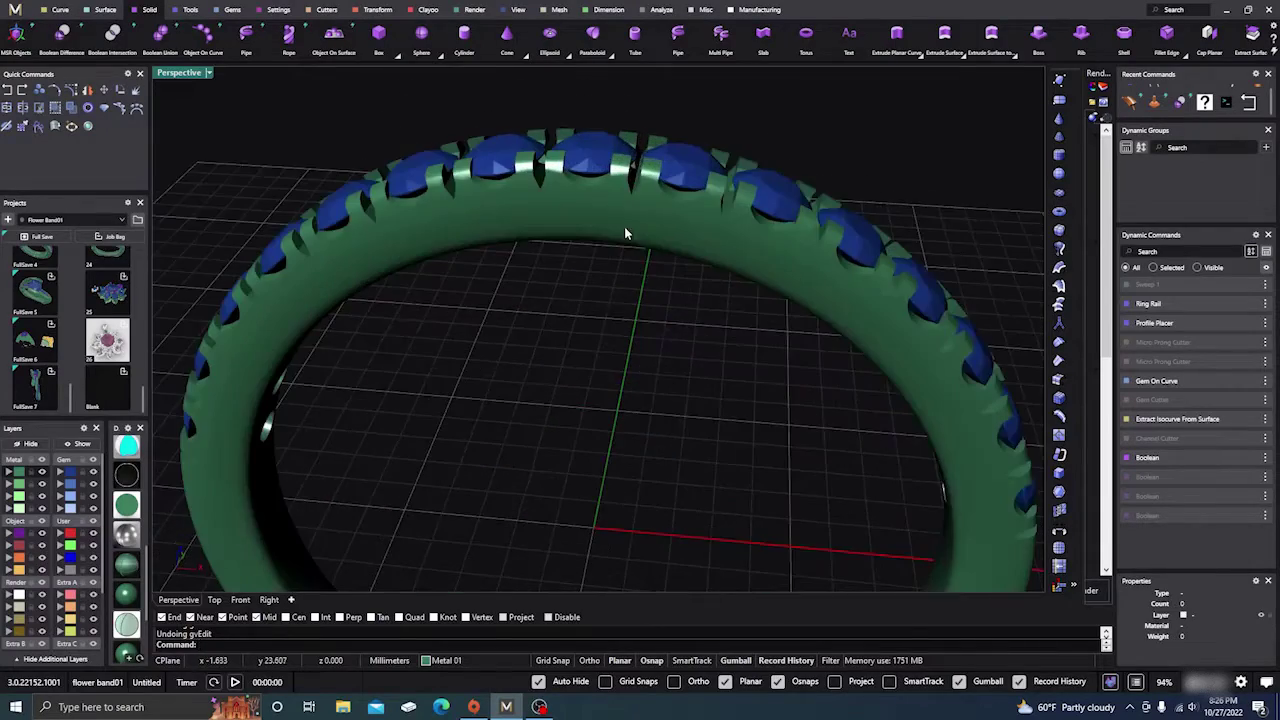
pyautogui.moveTo(625, 237)
pyautogui.mouseDown(button='right')
pyautogui.moveTo(637, 226)
pyautogui.moveTo(609, 223)
pyautogui.mouseUp(button='right')
pyautogui.scroll(-5, 651, 274)
pyautogui.moveTo(651, 274); pyautogui.dragTo(610, 310, button='right')
pyautogui.scroll(-2, 650, 332)
pyautogui.moveTo(711, 381); pyautogui.dragTo(689, 397, button='right')
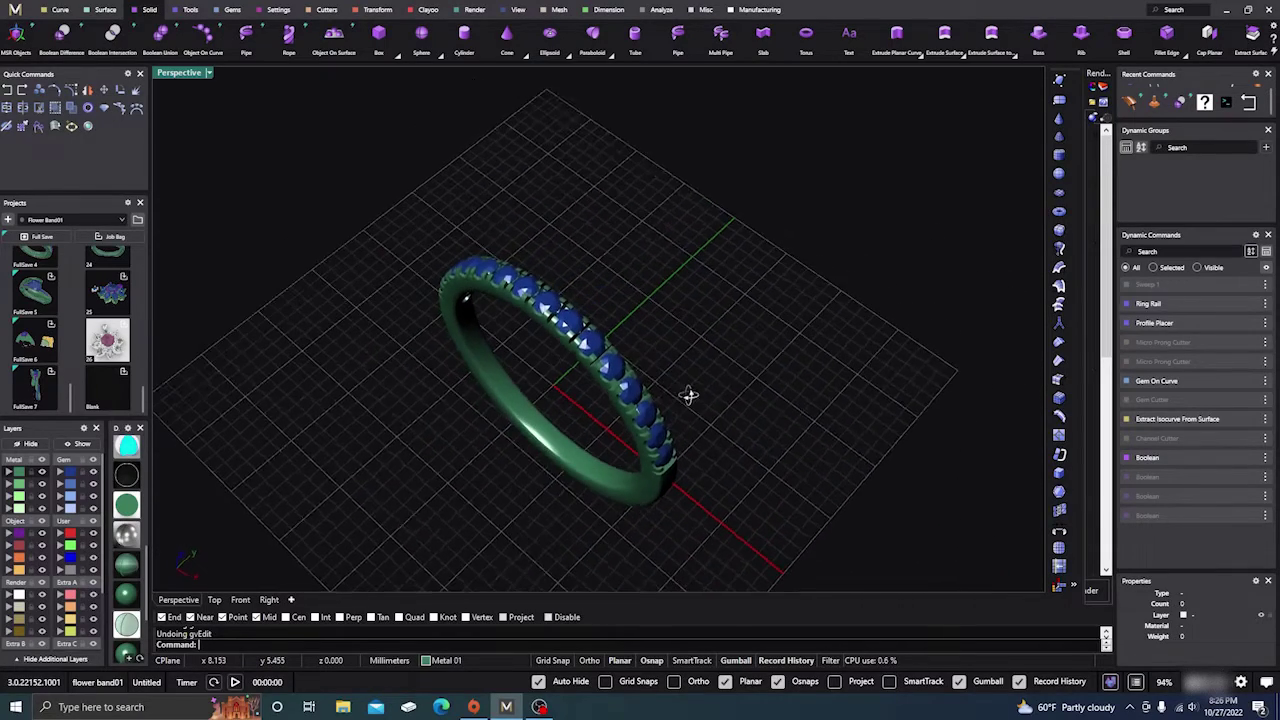
pyautogui.scroll(2, 546, 431)
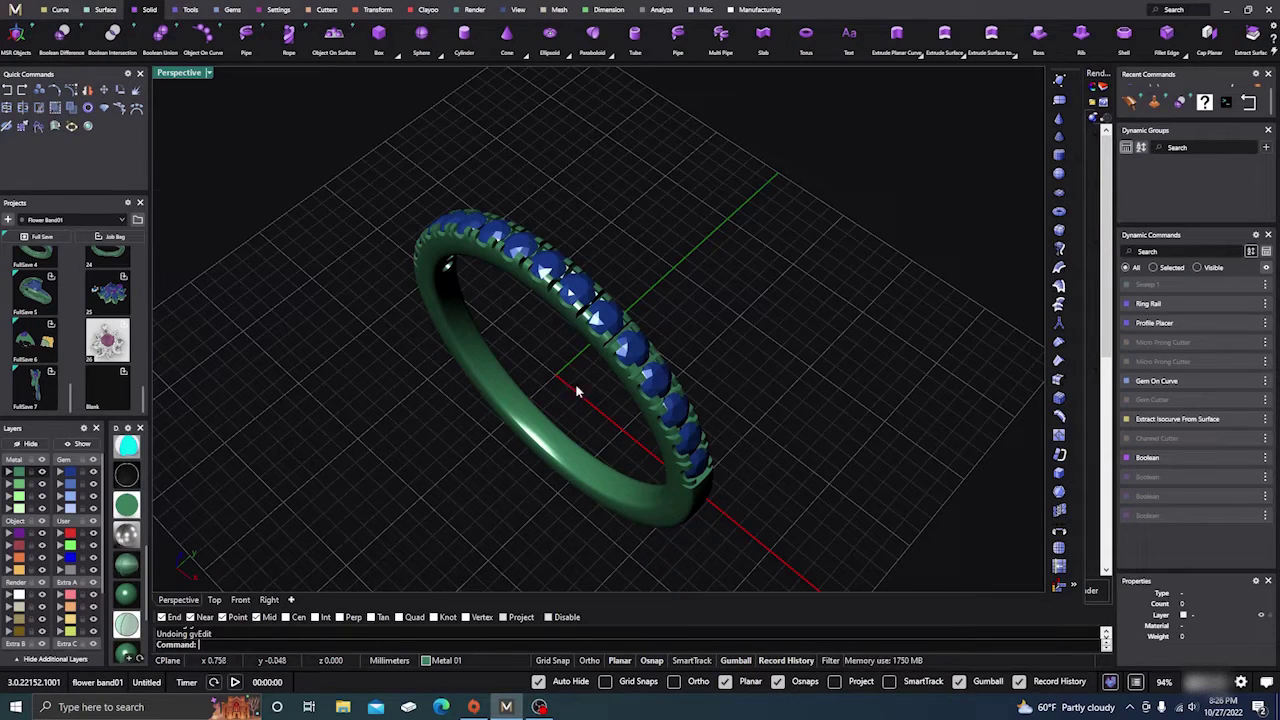
# Frame the whole ring and find the Rendered display mode for the Perspective viewport.
pyautogui.scroll(-2, 745, 345)
pyautogui.moveTo(749, 363); pyautogui.dragTo(750, 380, button='right')
pyautogui.scroll(4, 660, 380)
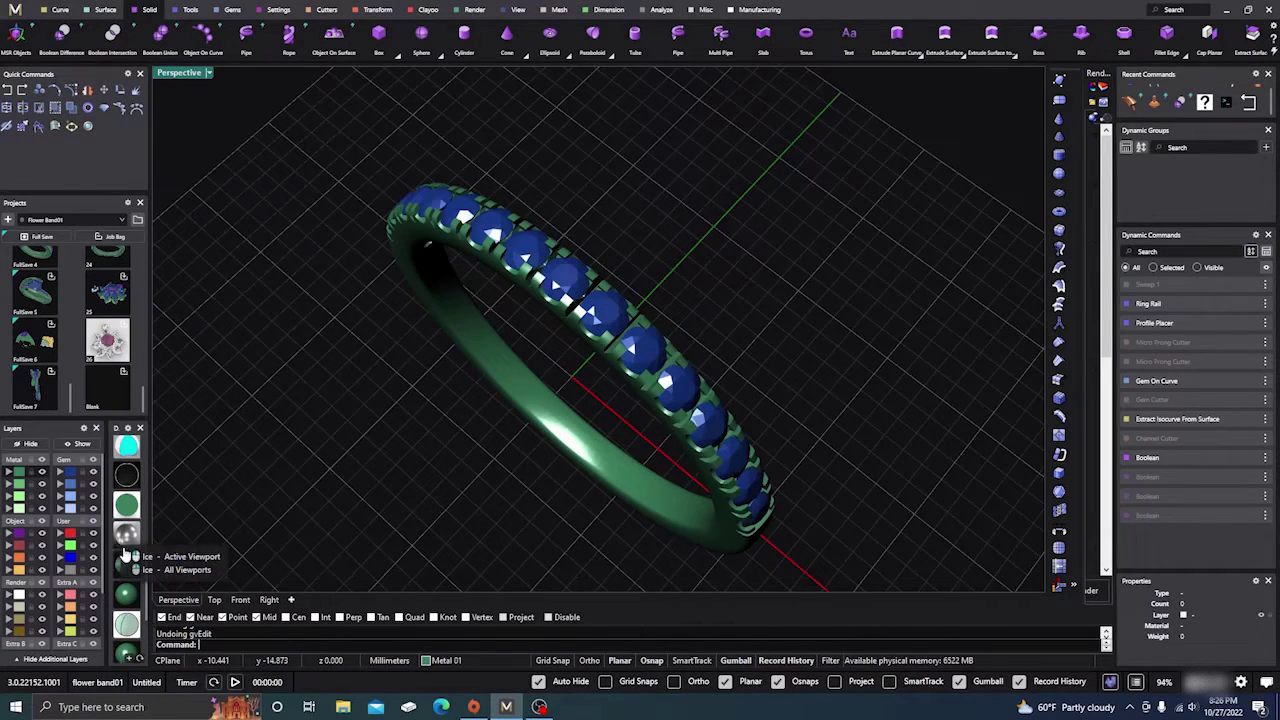
pyautogui.scroll(5, 122, 540)
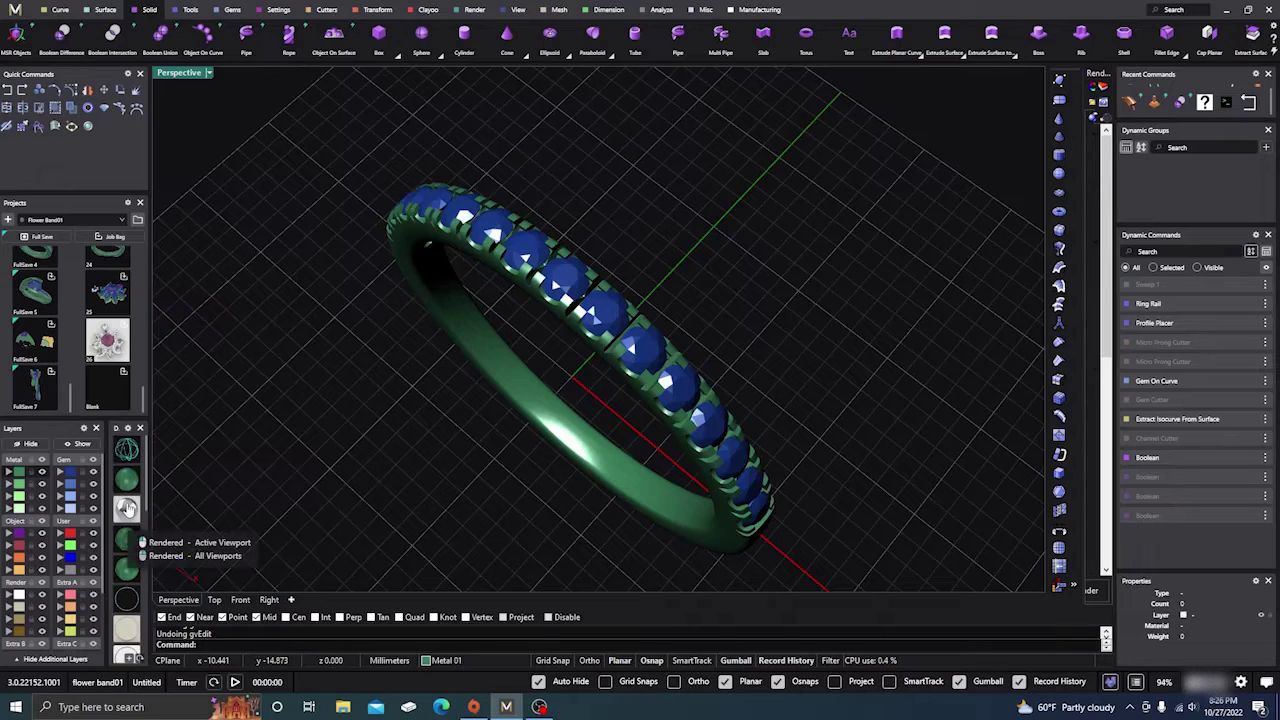